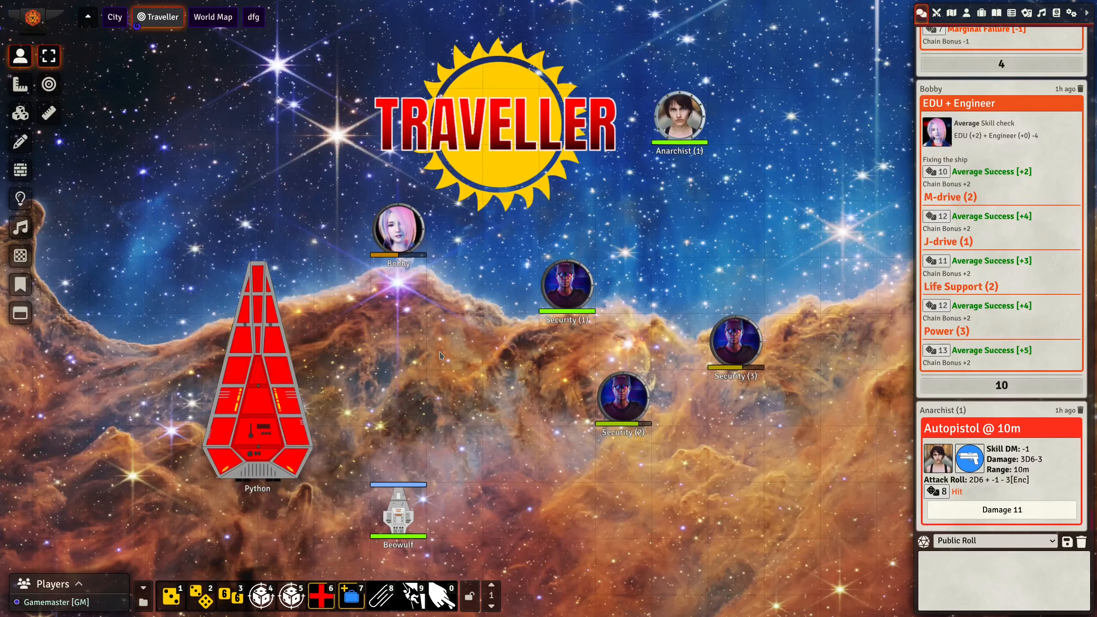
Step: Select the Bobby token on the scene, open its character sheet and show the skills list
left_click(408, 249)
double_click(401, 233)
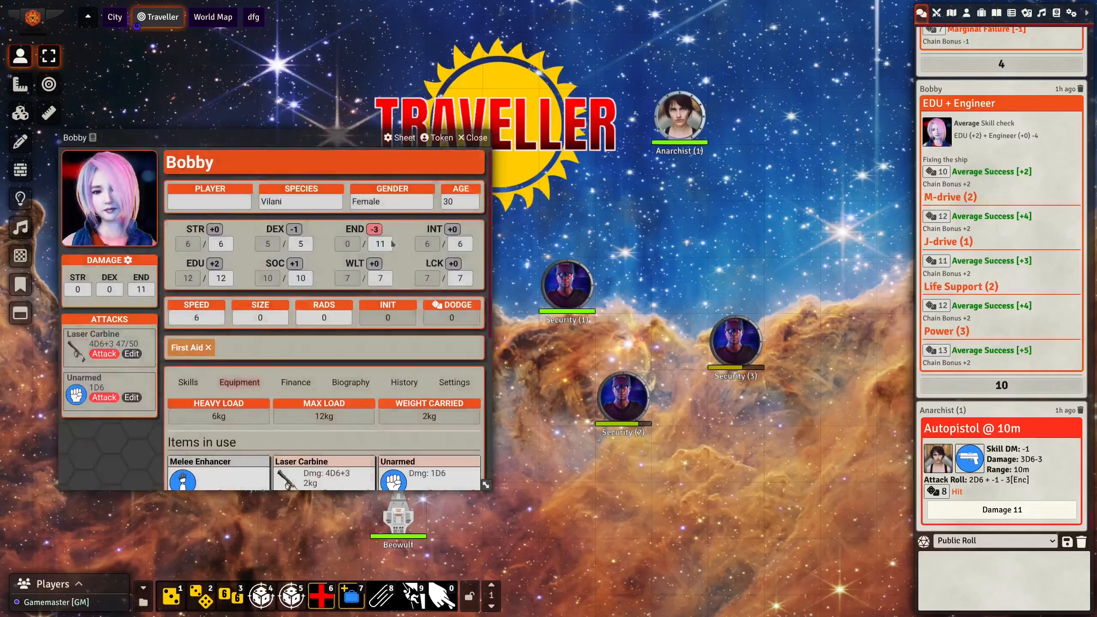
scroll(219, 362, "down", 5)
scroll(219, 362, "up", 5)
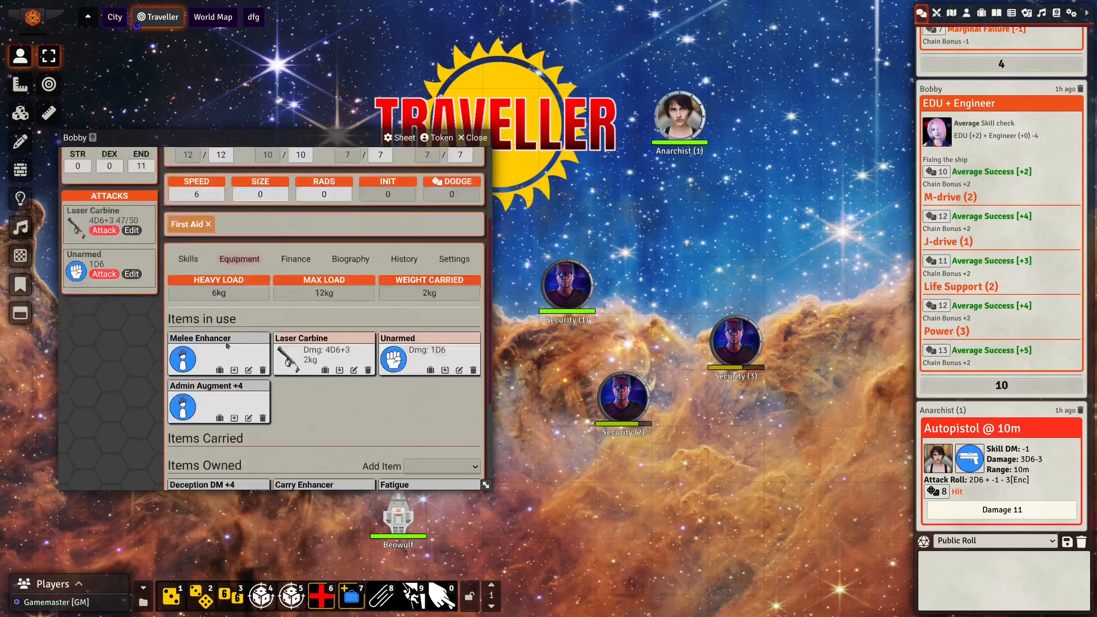
left_click(188, 382)
scroll(389, 318, "down", 1)
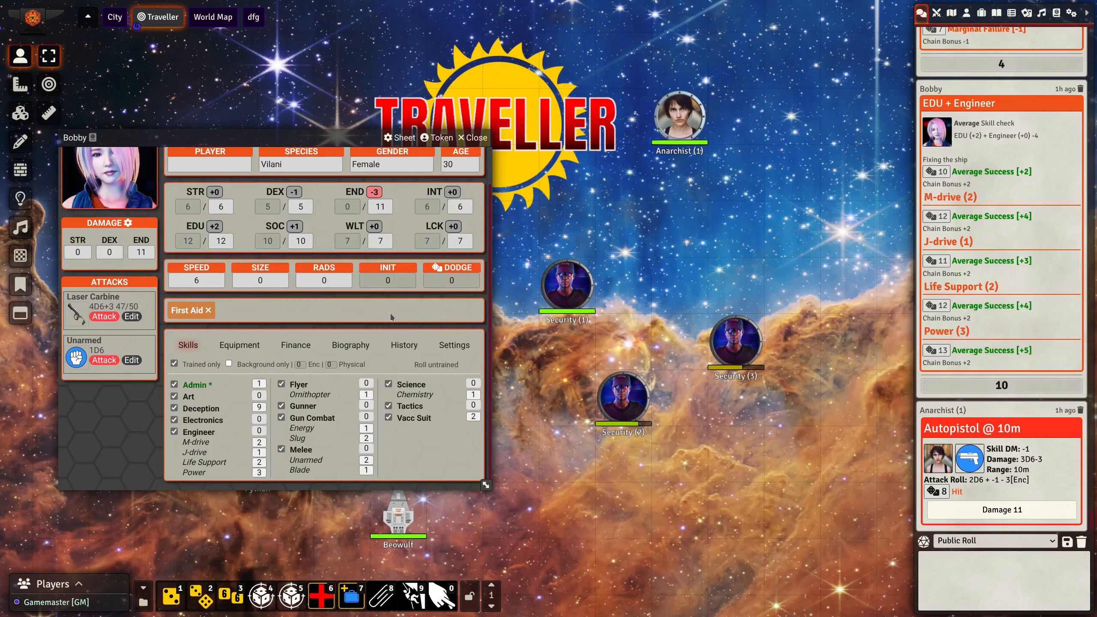
Step: Open the Macro Test journal entry, show the chat log again and move the journal window clear of the character sheet
left_click(997, 14)
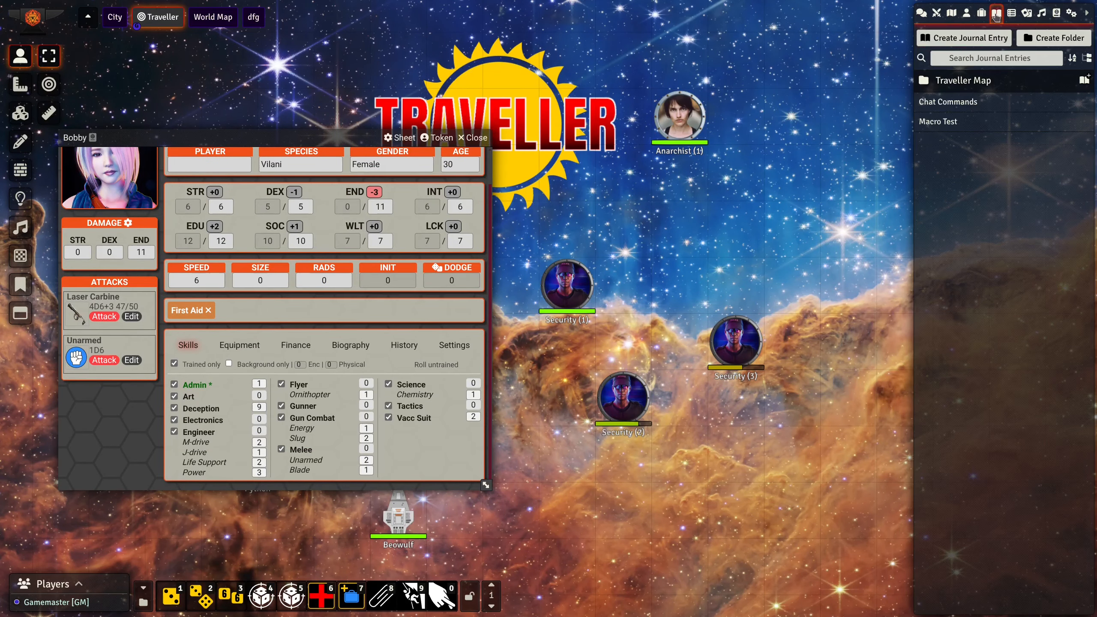
left_click(944, 122)
left_click_drag(557, 99, 615, 77)
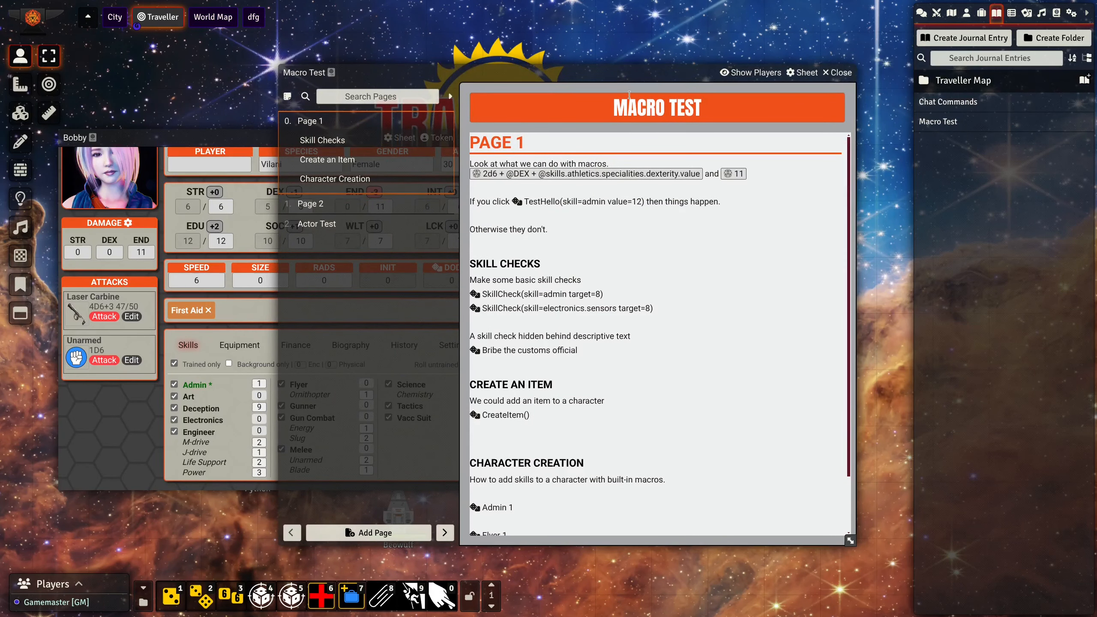
left_click(921, 13)
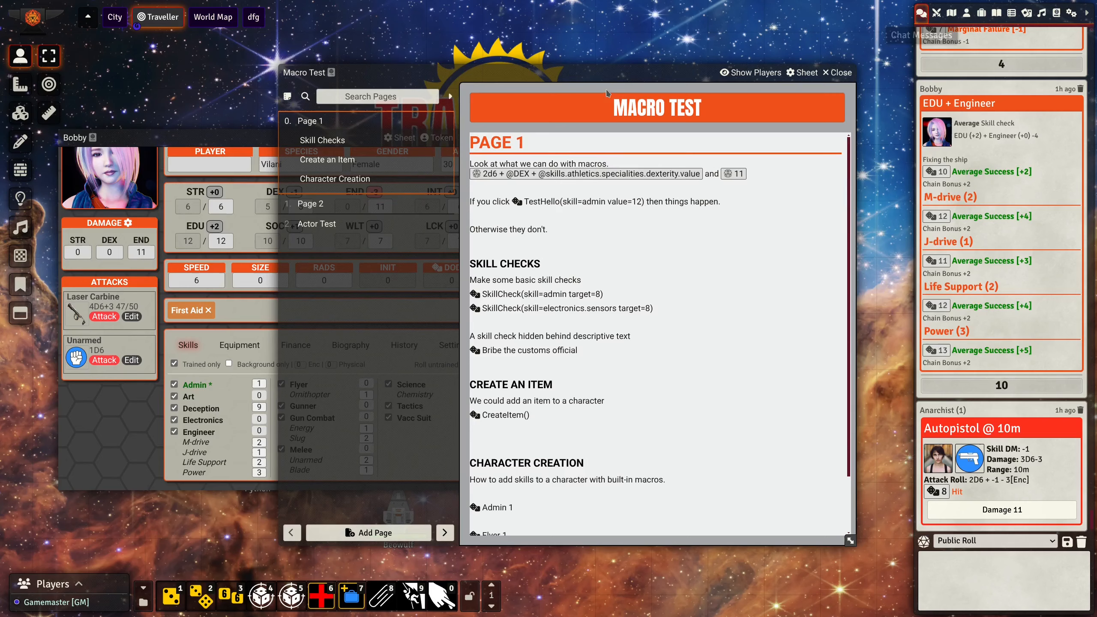
left_click_drag(606, 75, 630, 59)
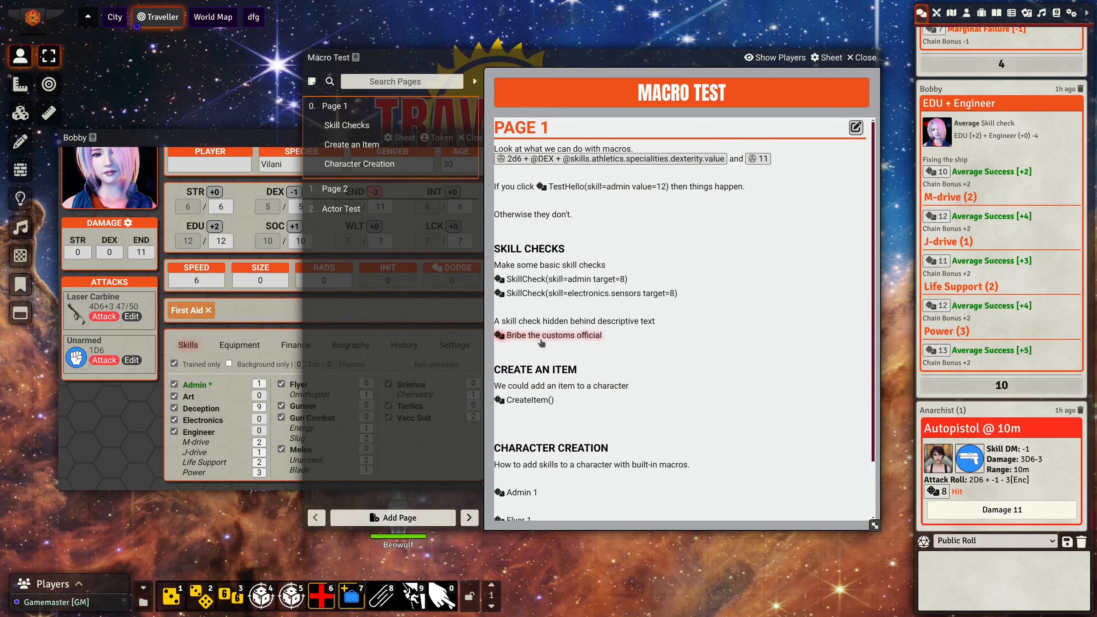
Step: Roll the admin skill check with target 8 from the journal's Skill Checks section
scroll(542, 335, "down", 2)
scroll(542, 335, "up", 2)
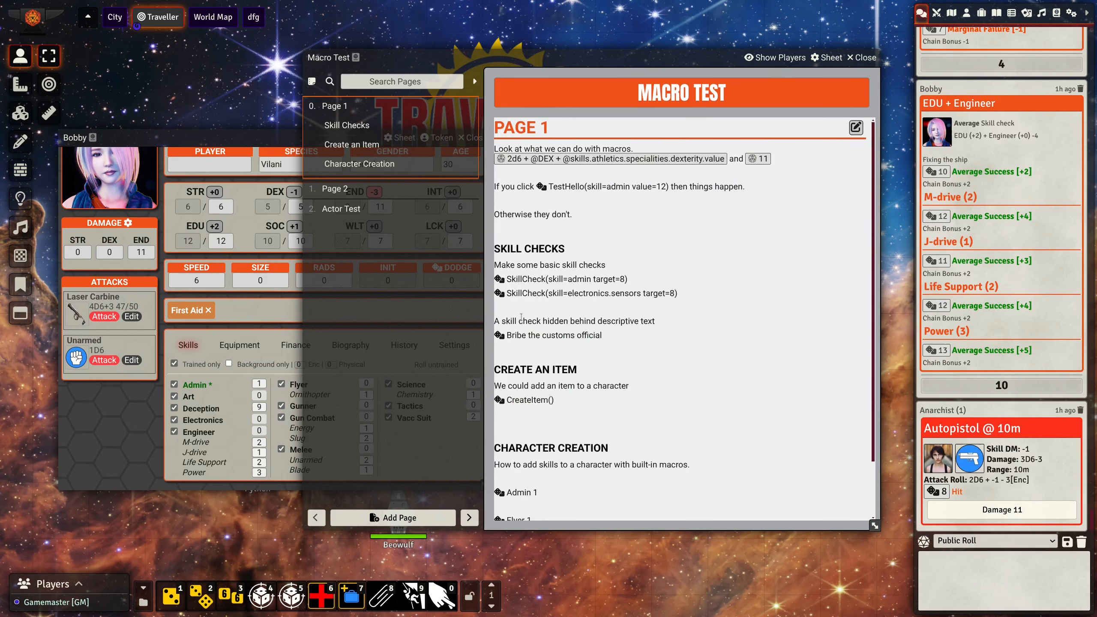
left_click(525, 280)
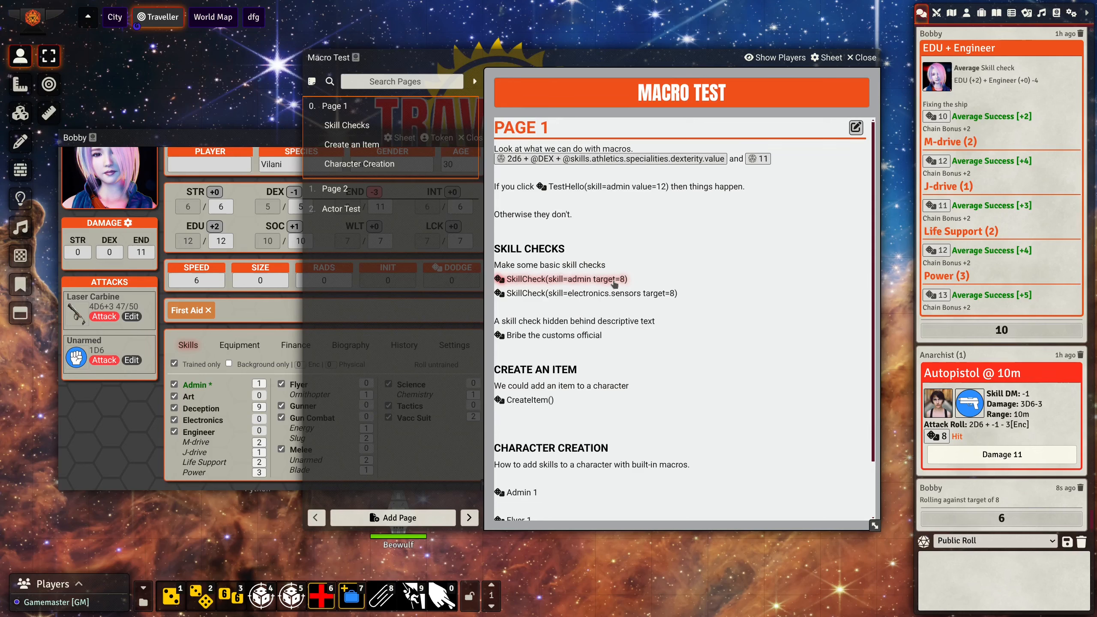
Step: Open Page 1 for editing beside the journal and examine the SkillCheck macro call for admin in its source text
left_click(856, 127)
left_click_drag(193, 79, 308, 132)
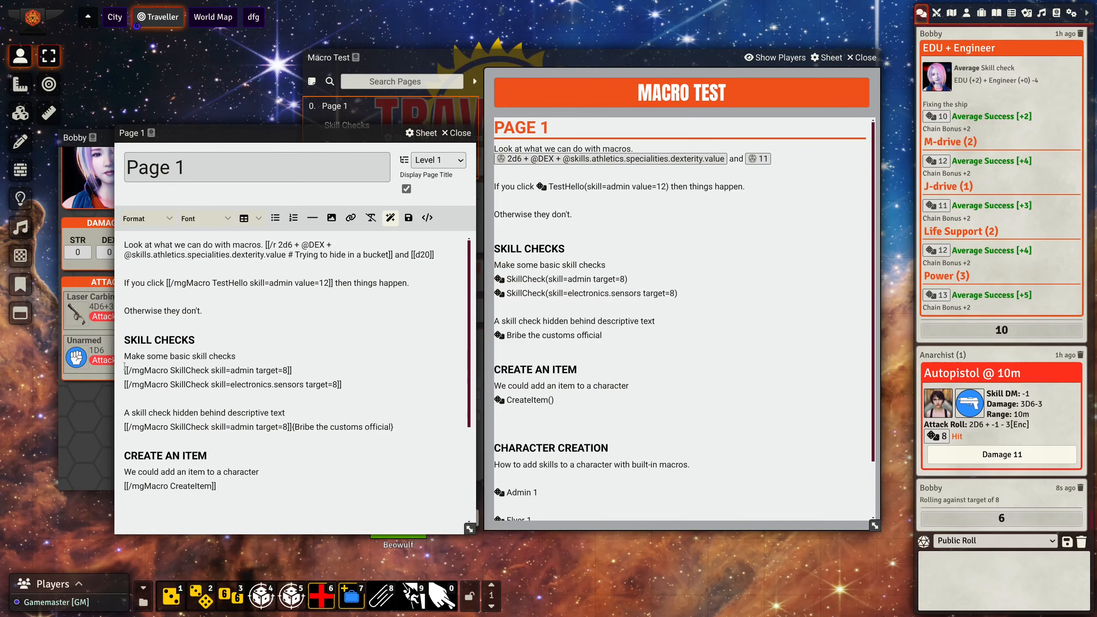
double_click(187, 370)
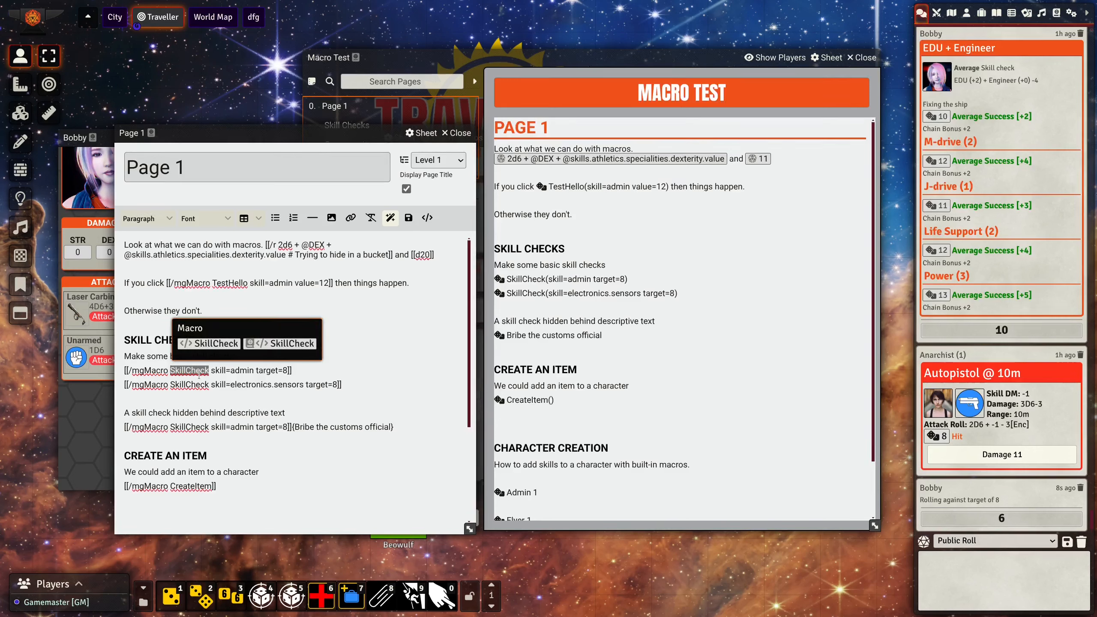
left_click(219, 371)
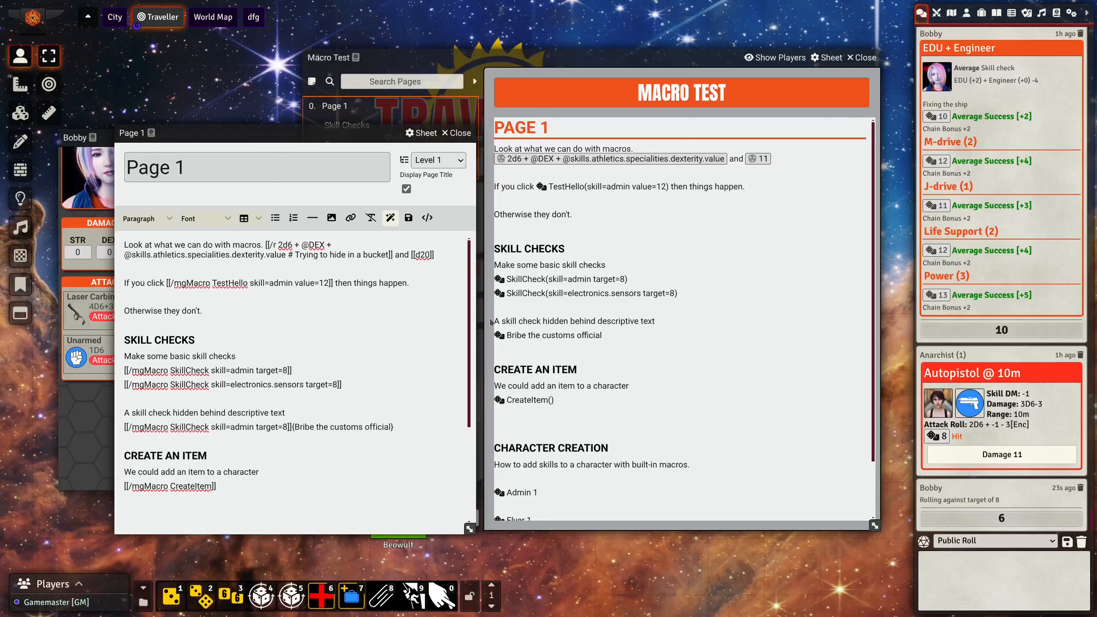
Step: Roll the electronics.sensors check and the "Bribe the customs official" check from the journal, moving the Page 1 editor aside
left_click(590, 300)
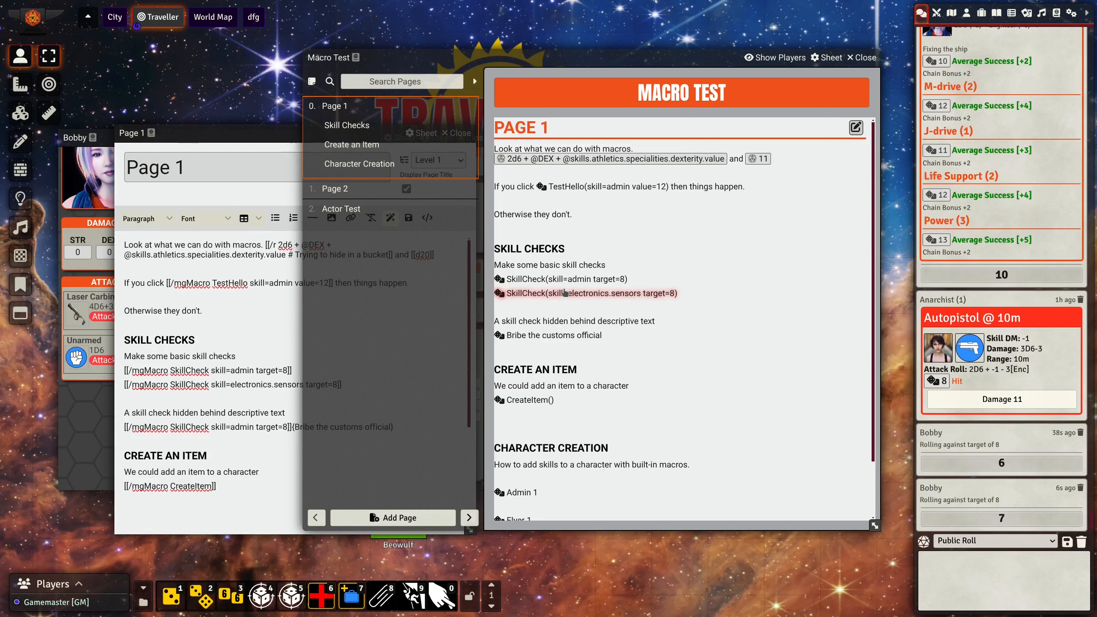
left_click_drag(270, 137, 239, 117)
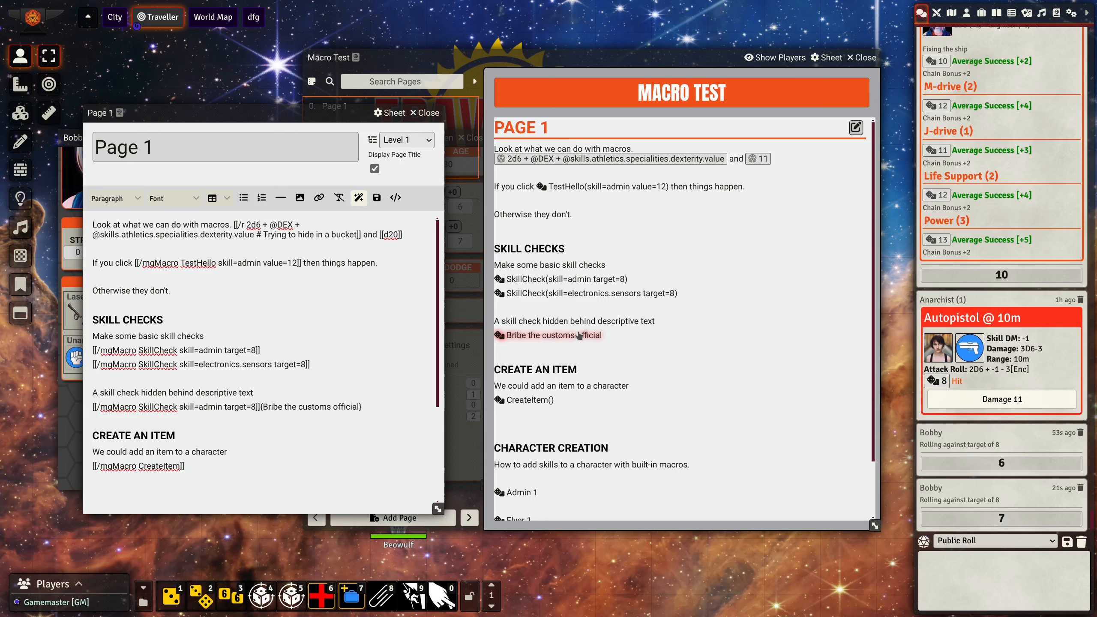
left_click(544, 337)
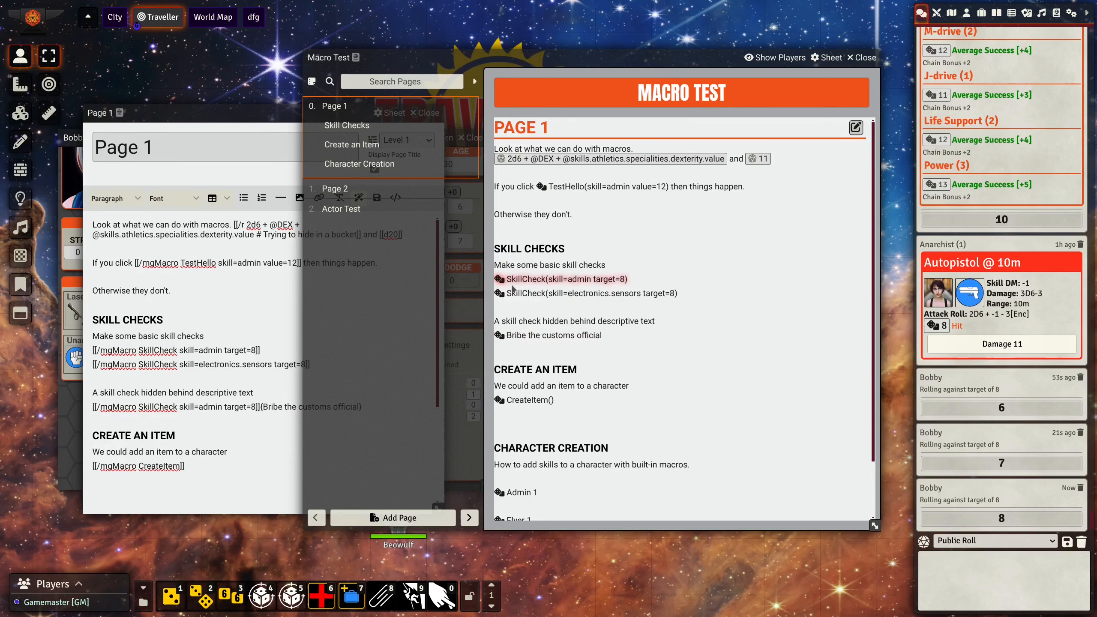
Step: Examine how the Page 1 source attaches the label {Bribe the customs official} to the SkillCheck macro call, and reposition the editor
left_click(237, 385)
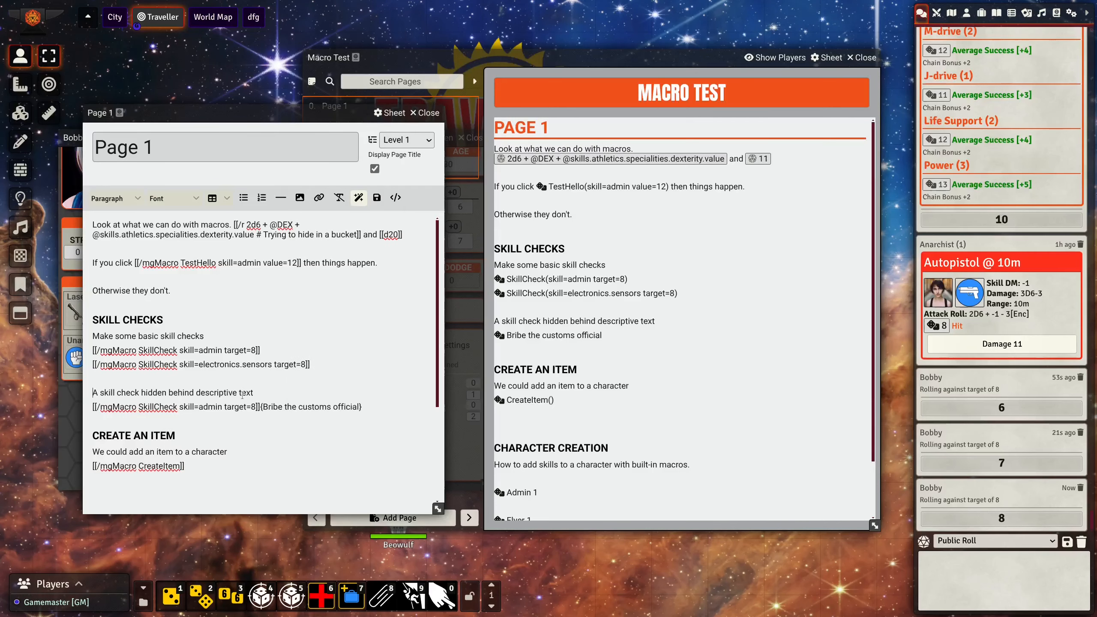
left_click_drag(263, 406, 373, 405)
left_click(372, 405)
left_click_drag(222, 116, 404, 136)
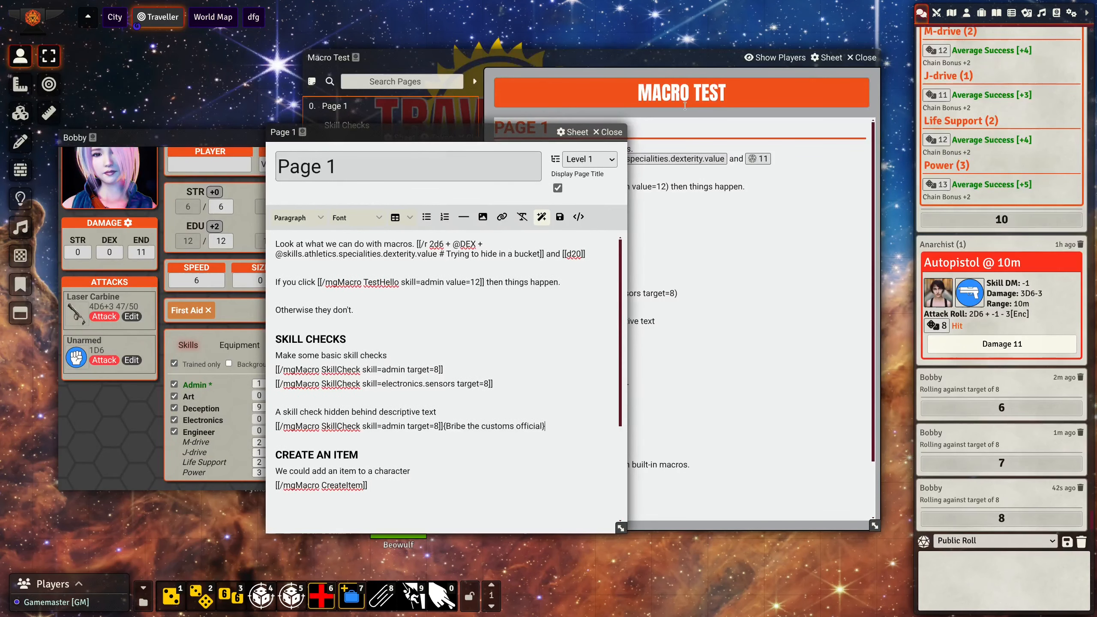
Step: Insert a link to the Bobby actor from the Examples folder above the Skill Checks heading, save Page 1 and bring the journal forward
left_click(967, 15)
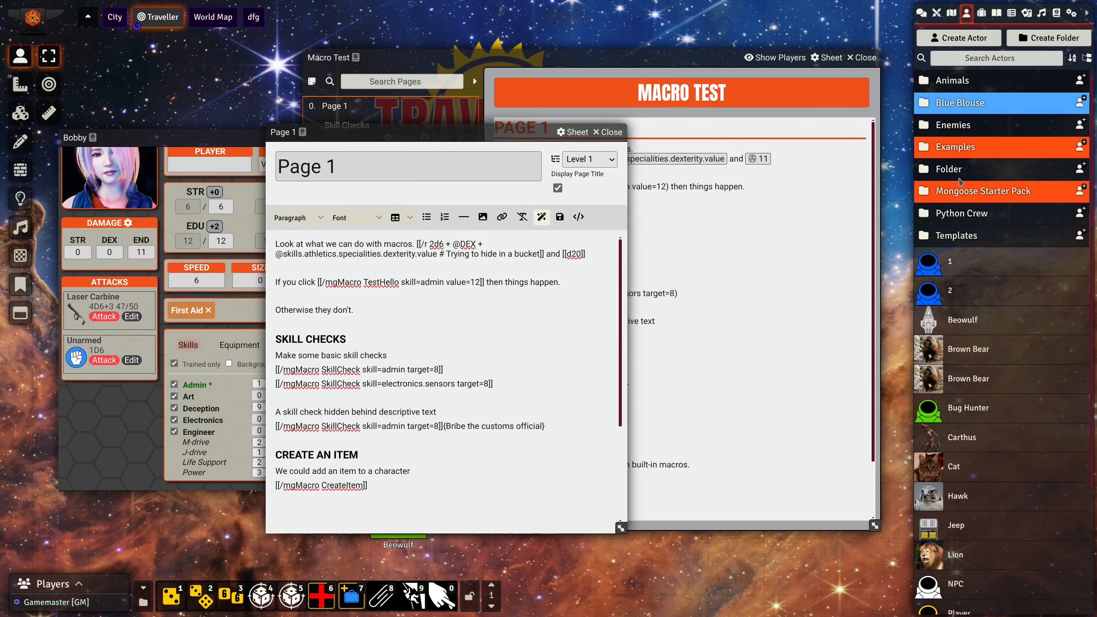
left_click(961, 151)
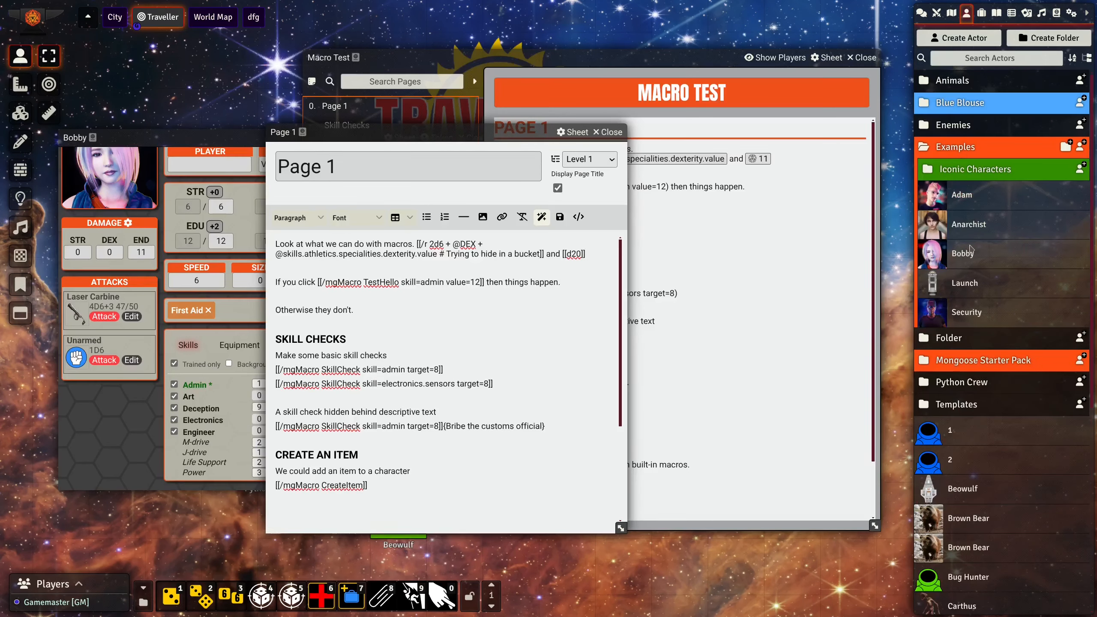
left_click_drag(967, 256, 341, 327)
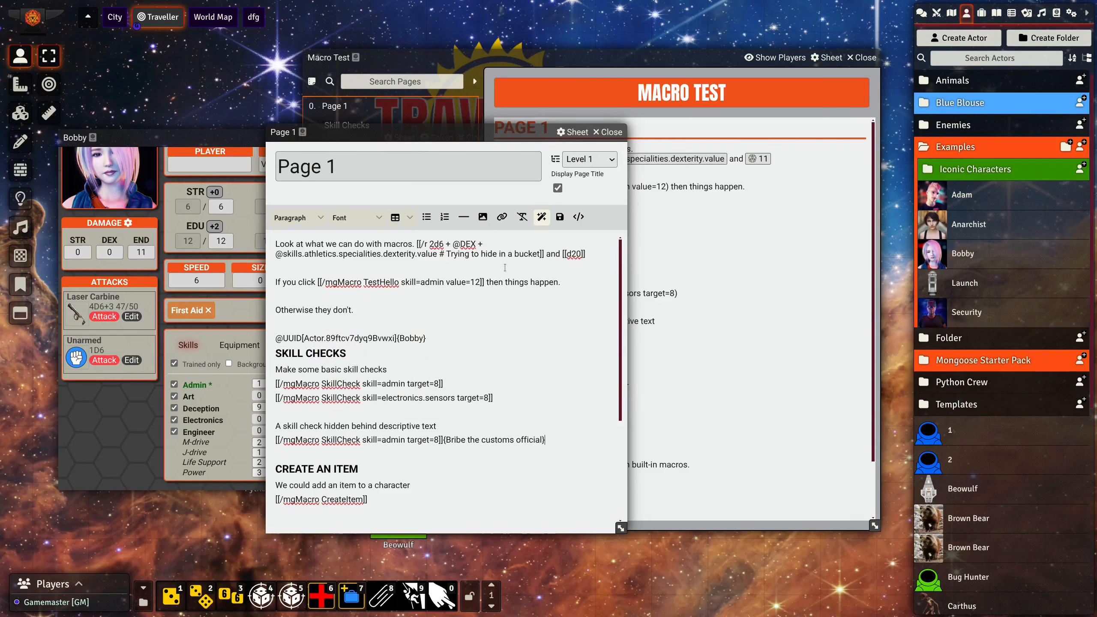
left_click(560, 217)
left_click(592, 59)
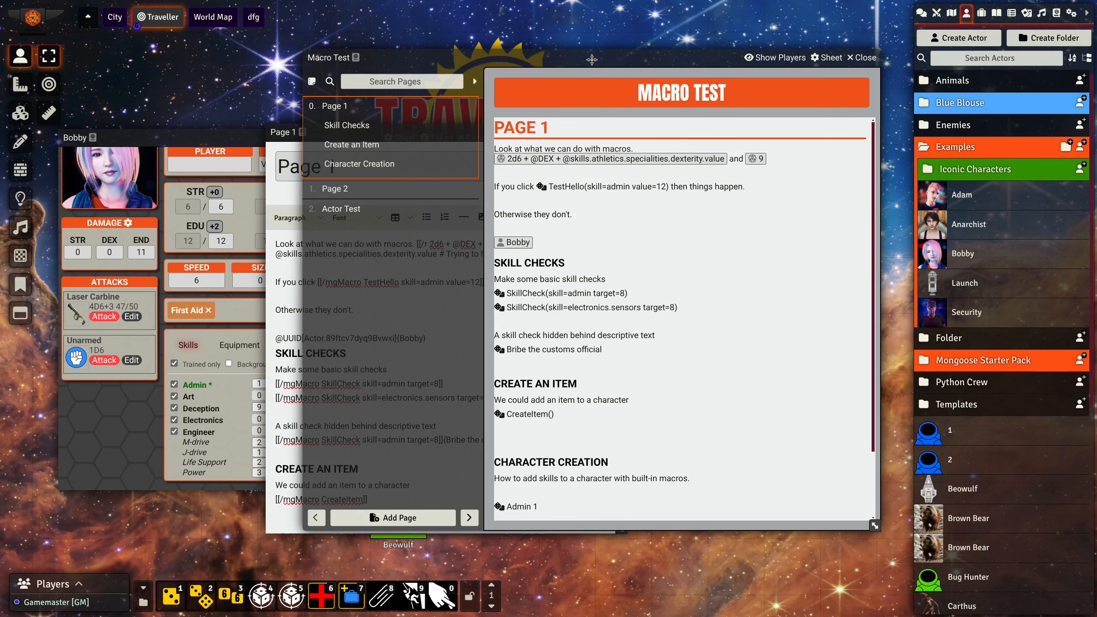
Step: Follow the journal's Bobby link, close the token's sheet it brings up, and open the base actor's sheet through the link
left_click(513, 243)
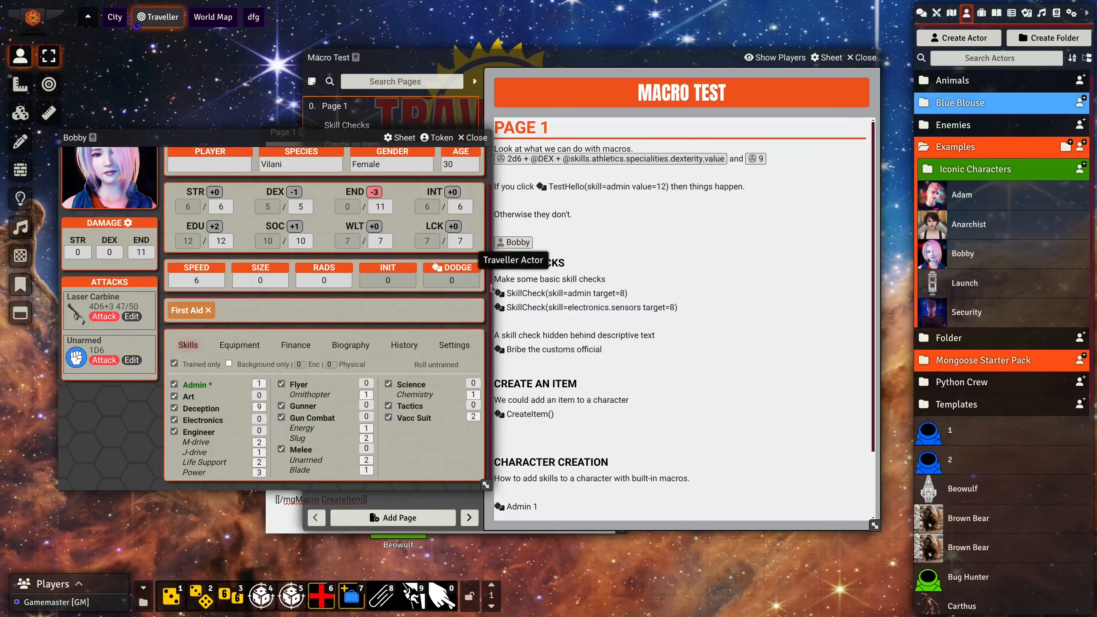
key("Escape")
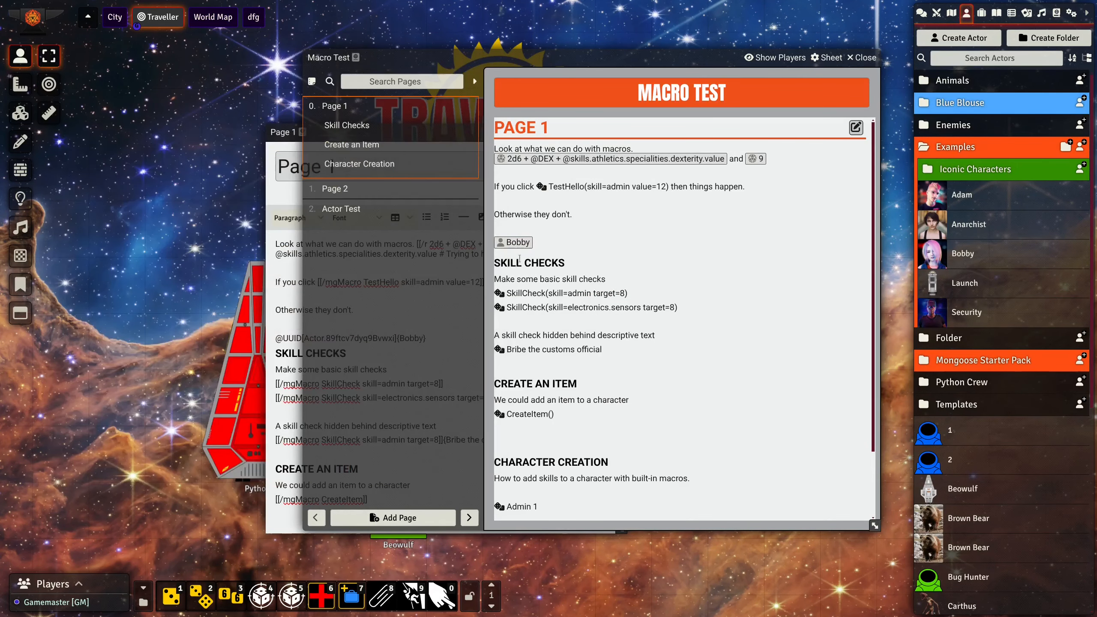
left_click(514, 242)
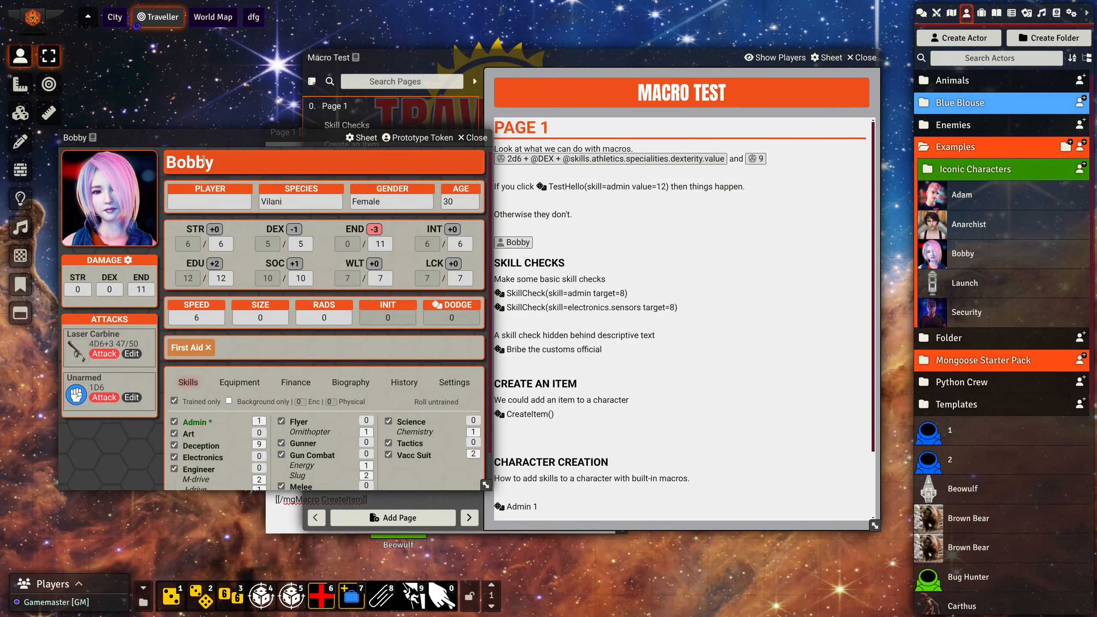
Step: Move Bobby's sheet aside and bring the Page 1 editor to the front between that sheet and the journal
left_click_drag(202, 139, 144, 113)
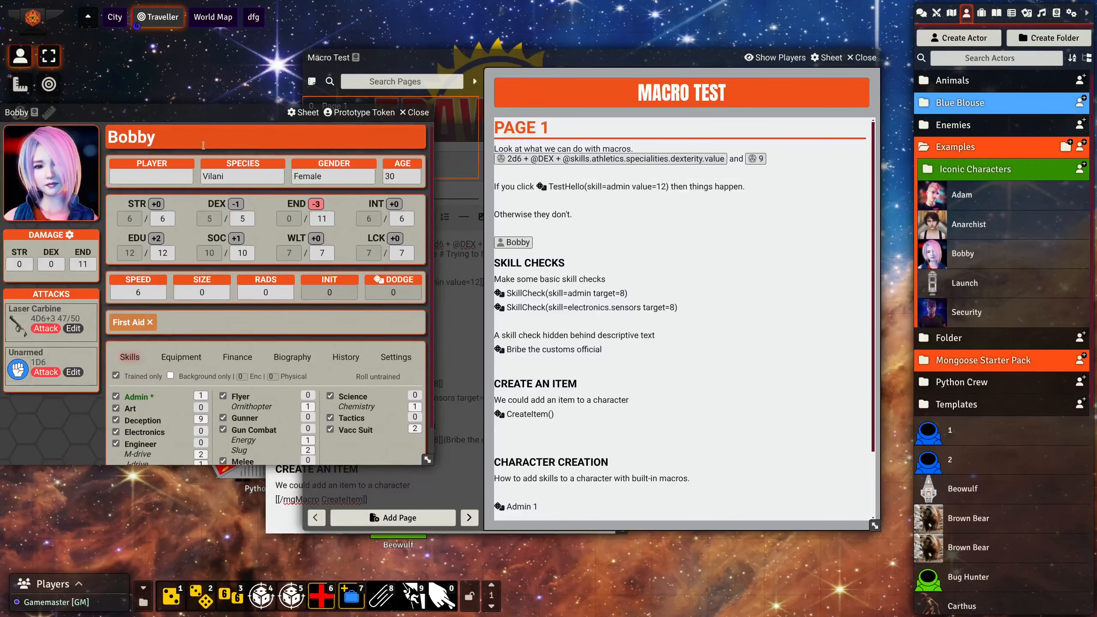
left_click(285, 519)
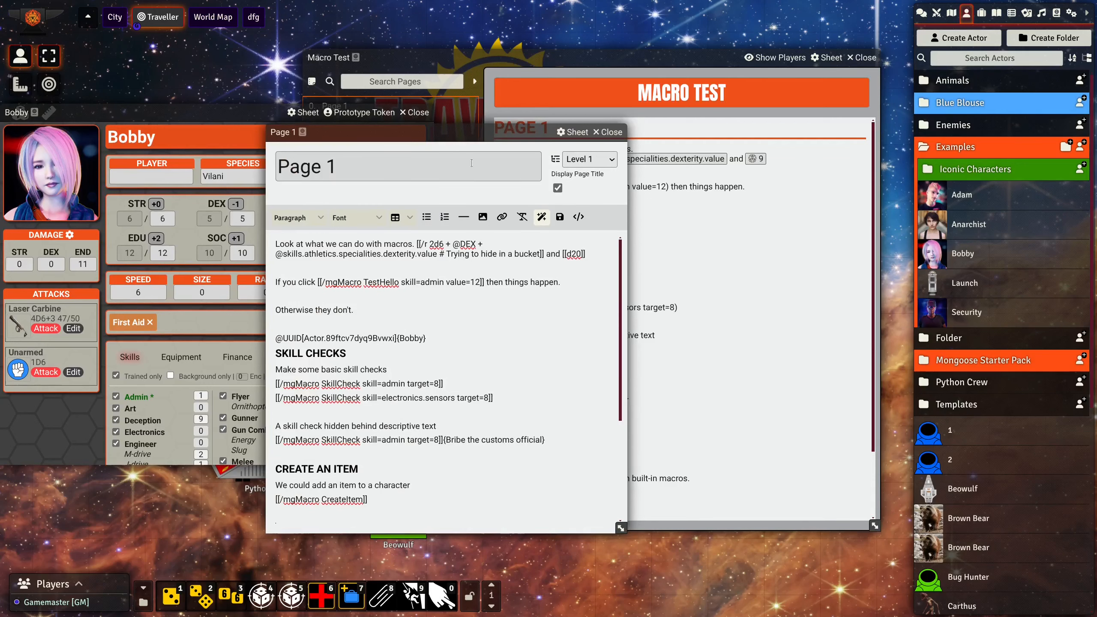
left_click_drag(458, 137, 396, 145)
left_click_drag(358, 150, 404, 148)
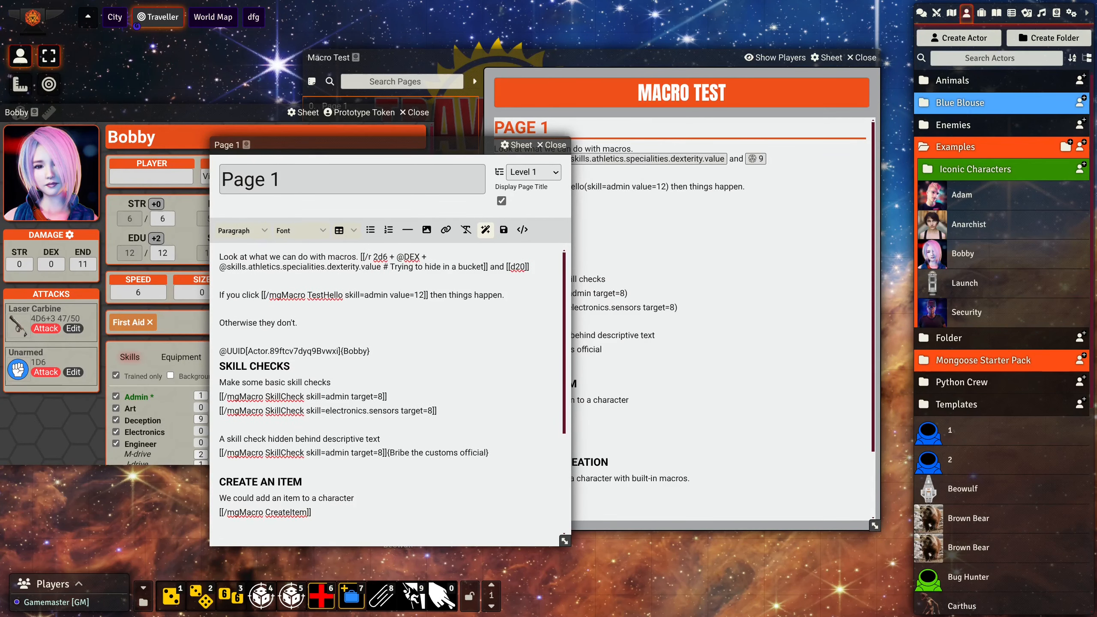
Step: Open the SkillCheck macro from the MgT2e folder of the macros directory and arrange both windows side by side
left_click(145, 605)
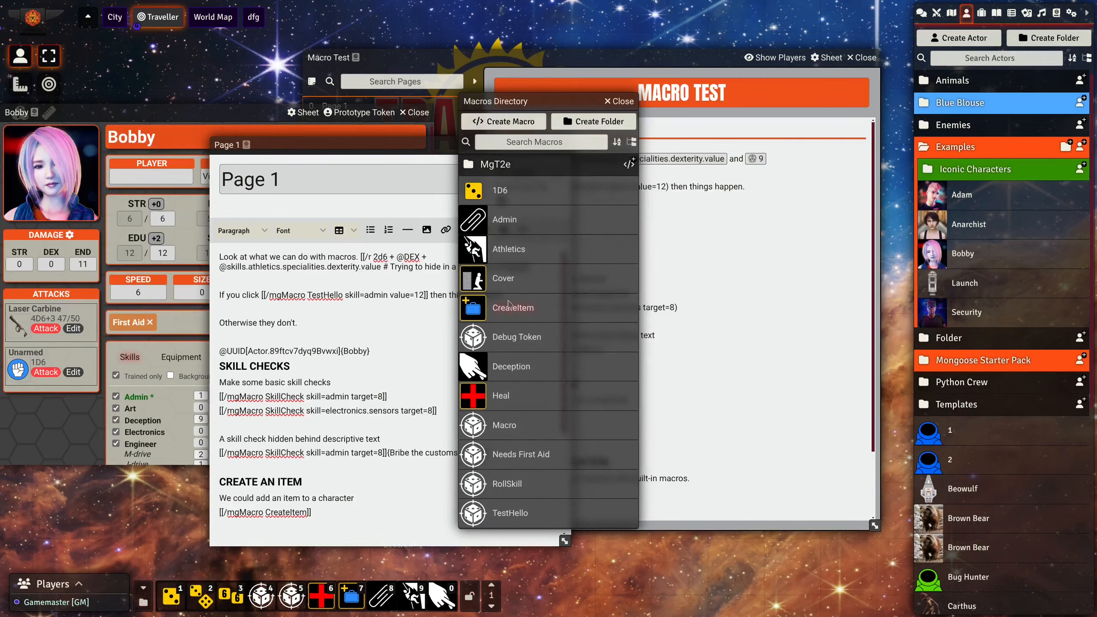
left_click(502, 170)
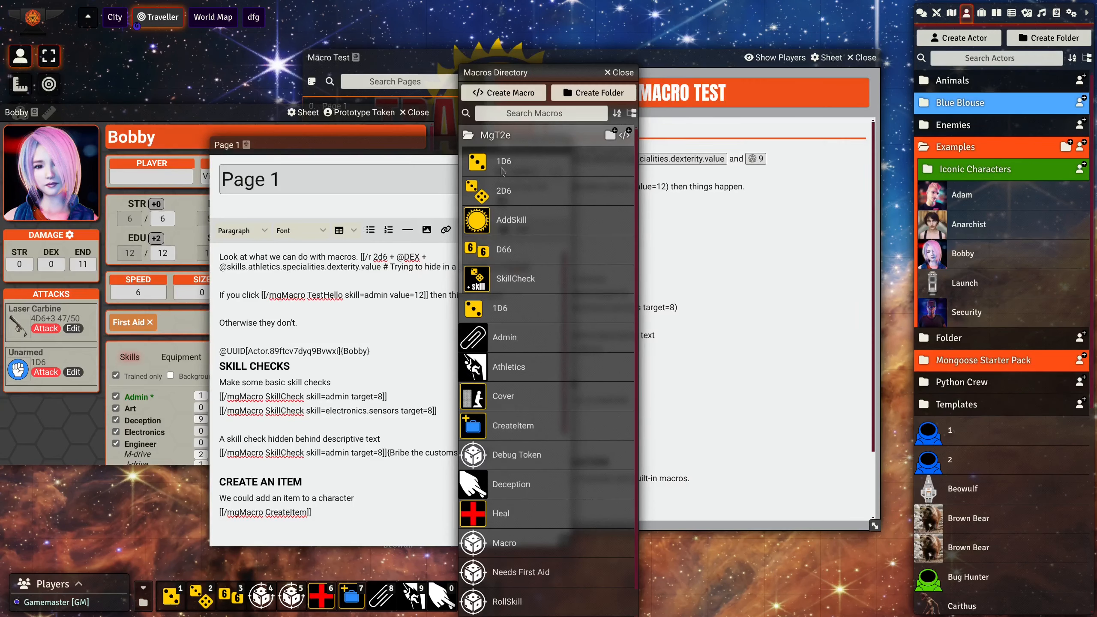
right_click(528, 279)
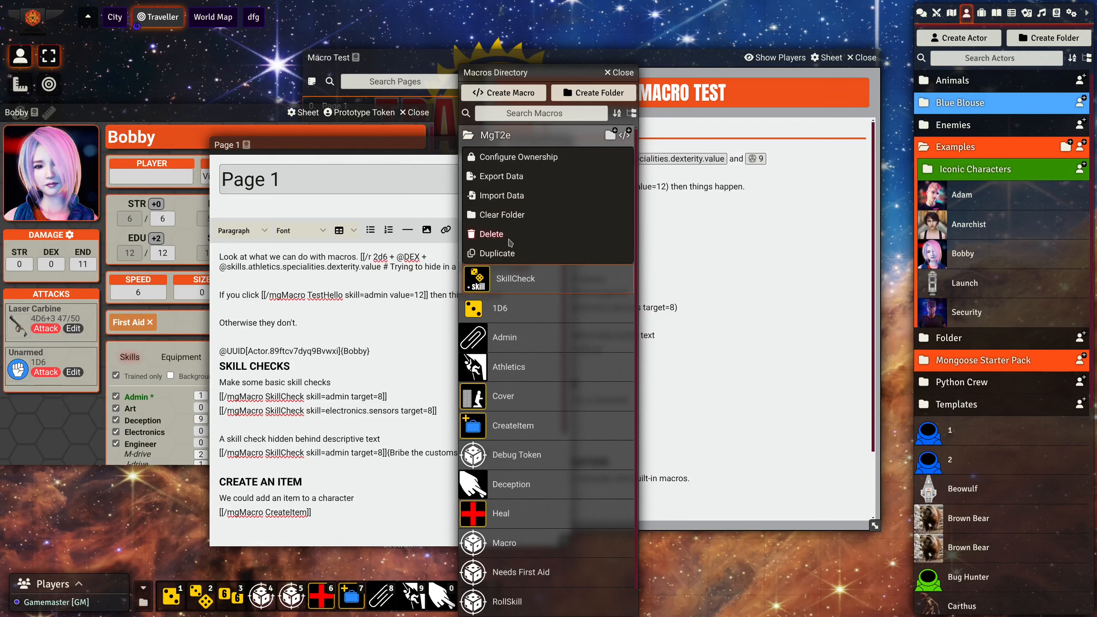
left_click(510, 279)
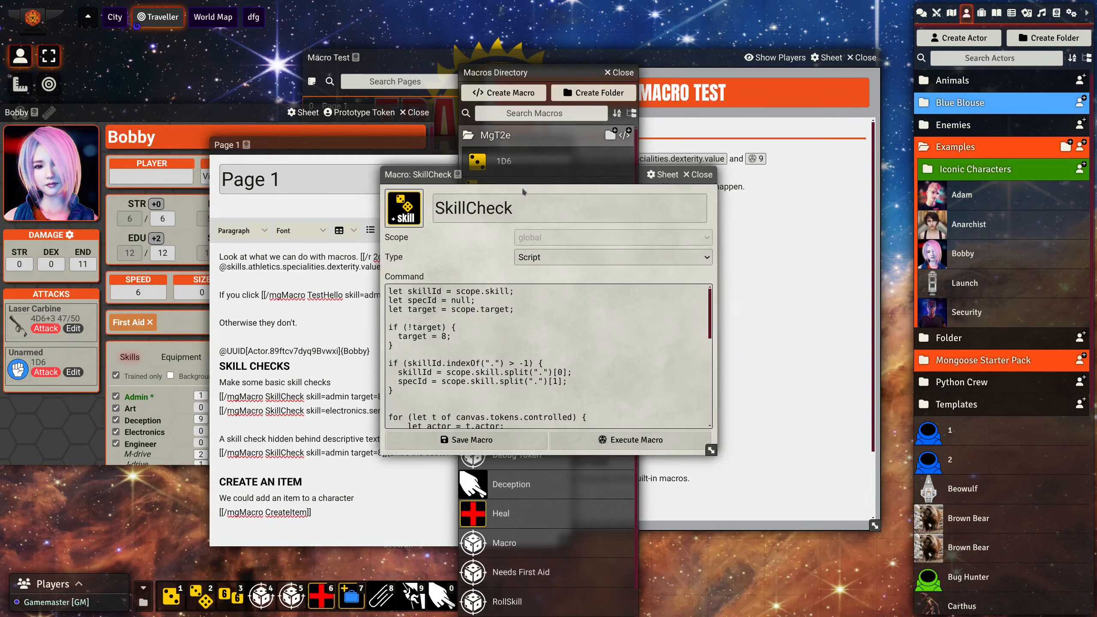
left_click_drag(525, 174, 368, 246)
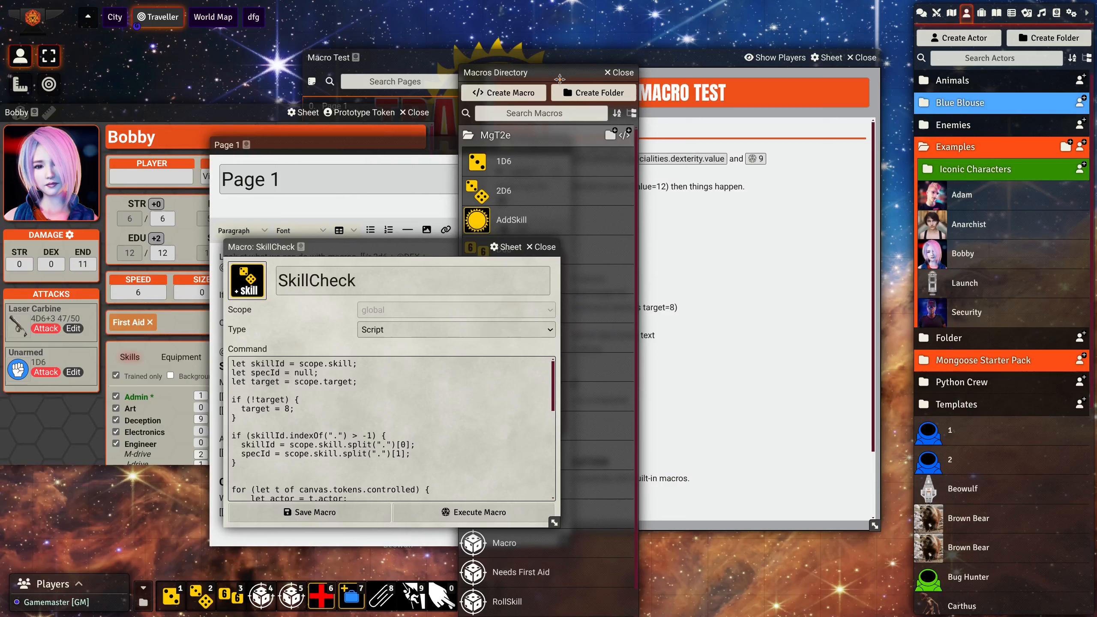
left_click_drag(559, 79, 675, 61)
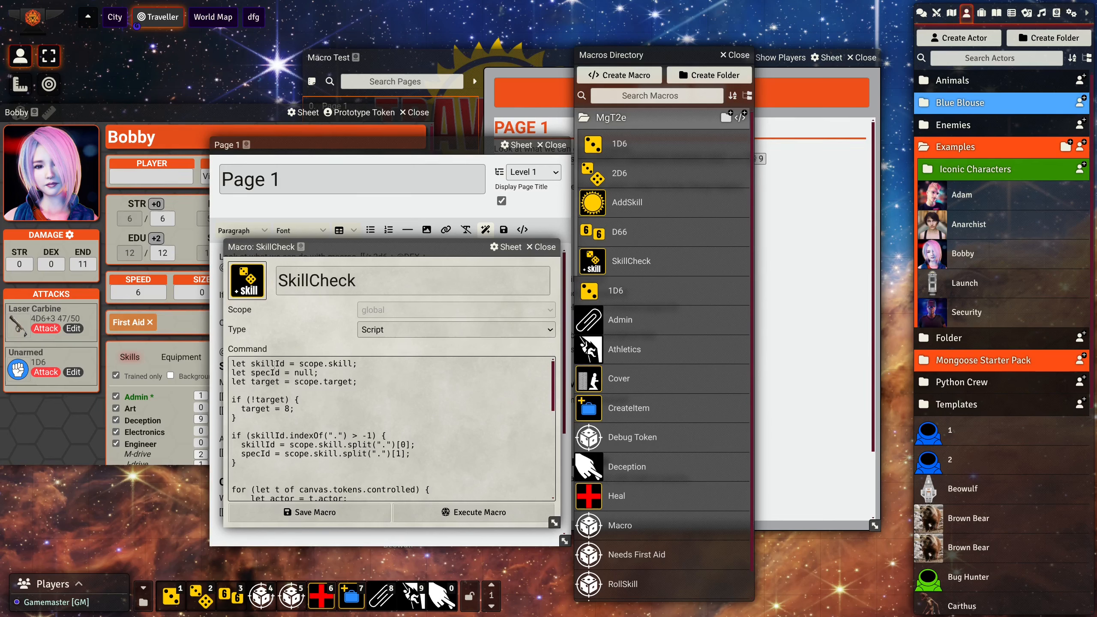
Step: Examine how the SkillCheck script reads its skill and target from scope and builds the 2D6 roll
double_click(311, 363)
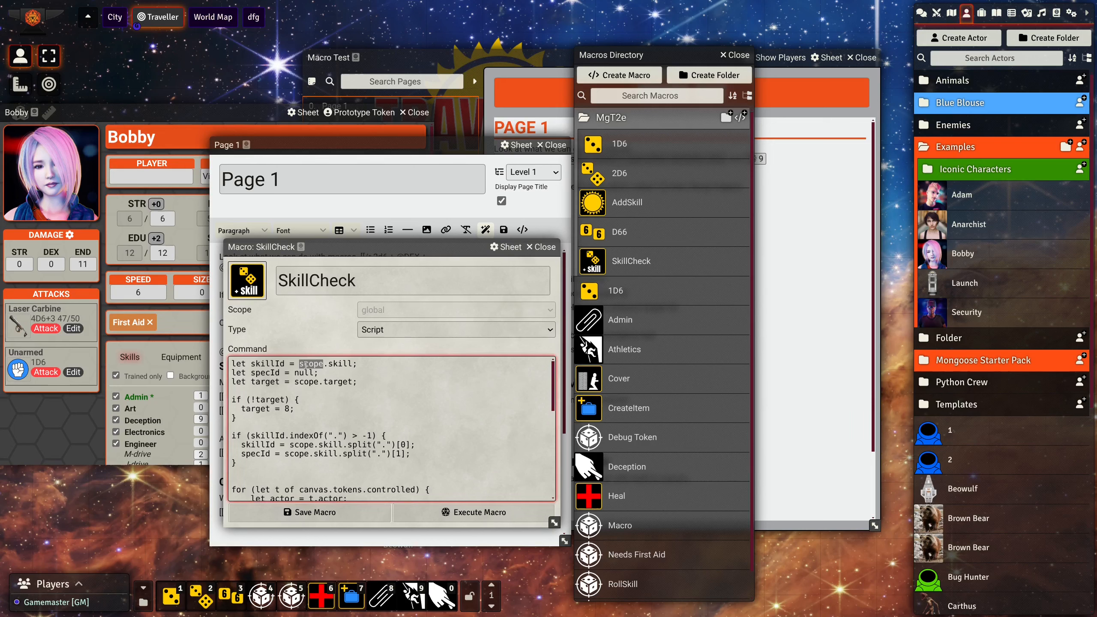
left_click(270, 364)
scroll(270, 404, "down", 6)
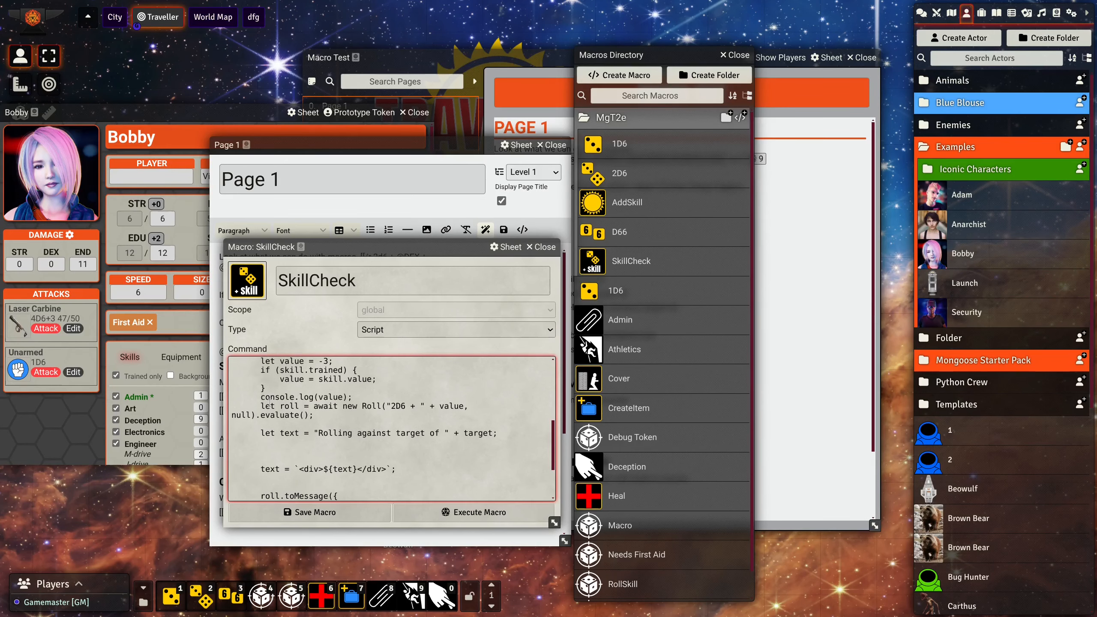
Step: Examine how the SkillCheck script loops over the controlled tokens and sends the roll to chat, and close the macro
scroll(270, 403, "down", 3)
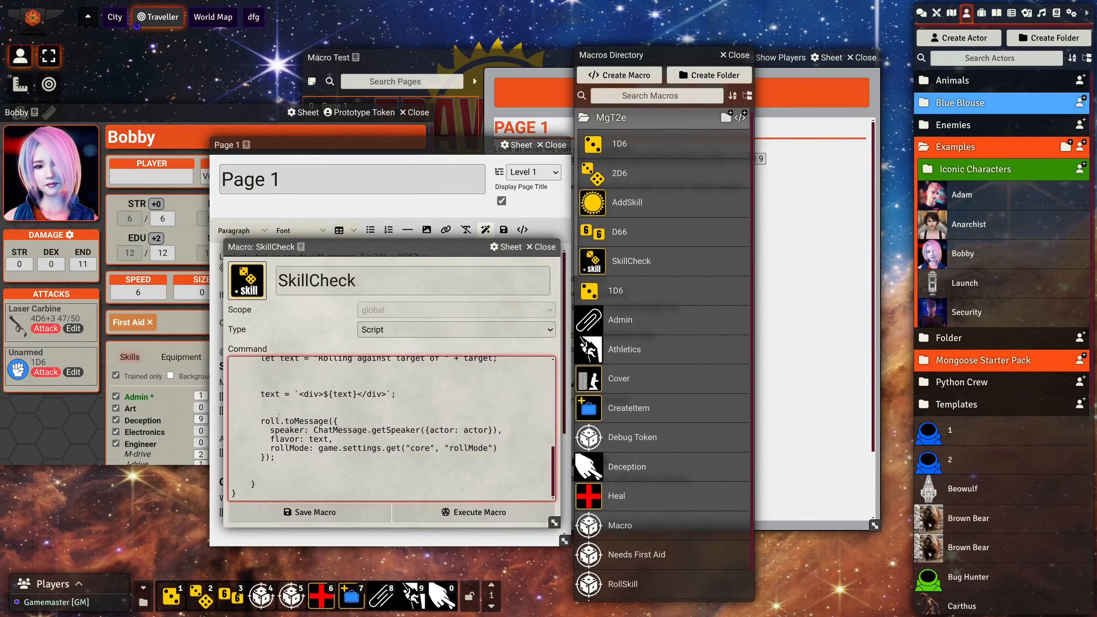
scroll(269, 414, "up", 8)
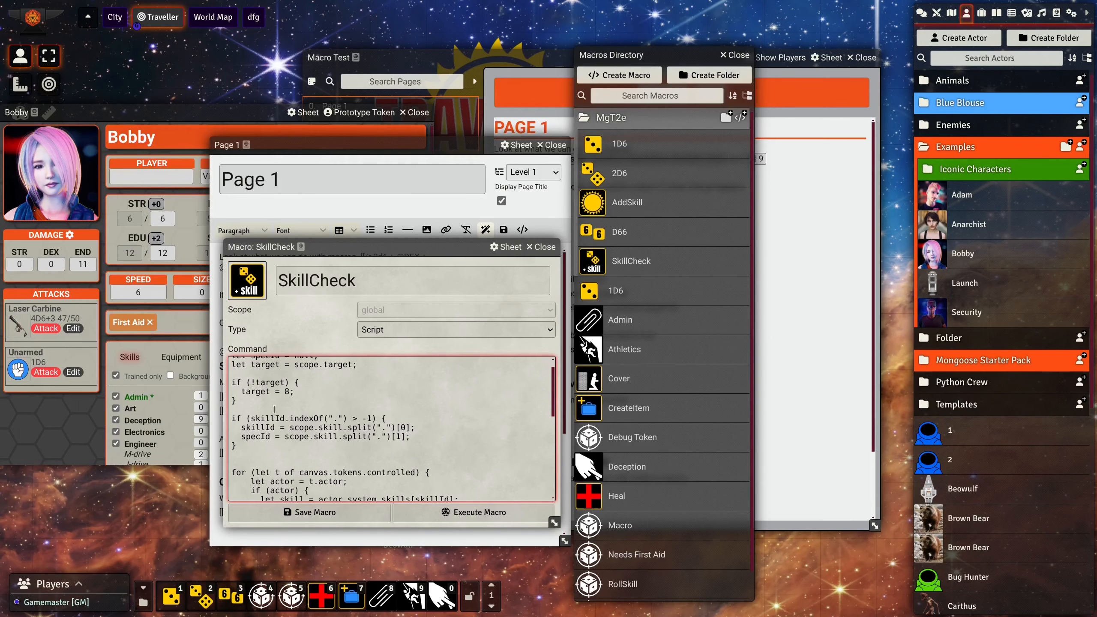
scroll(274, 409, "down", 4)
scroll(268, 409, "up", 2)
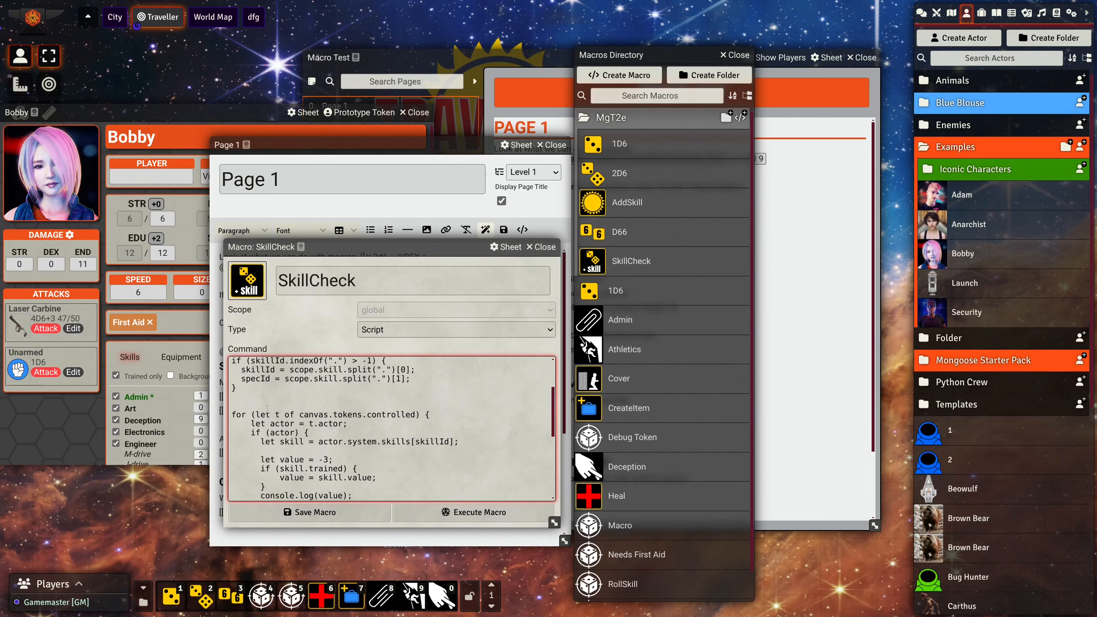
left_click_drag(294, 415, 419, 414)
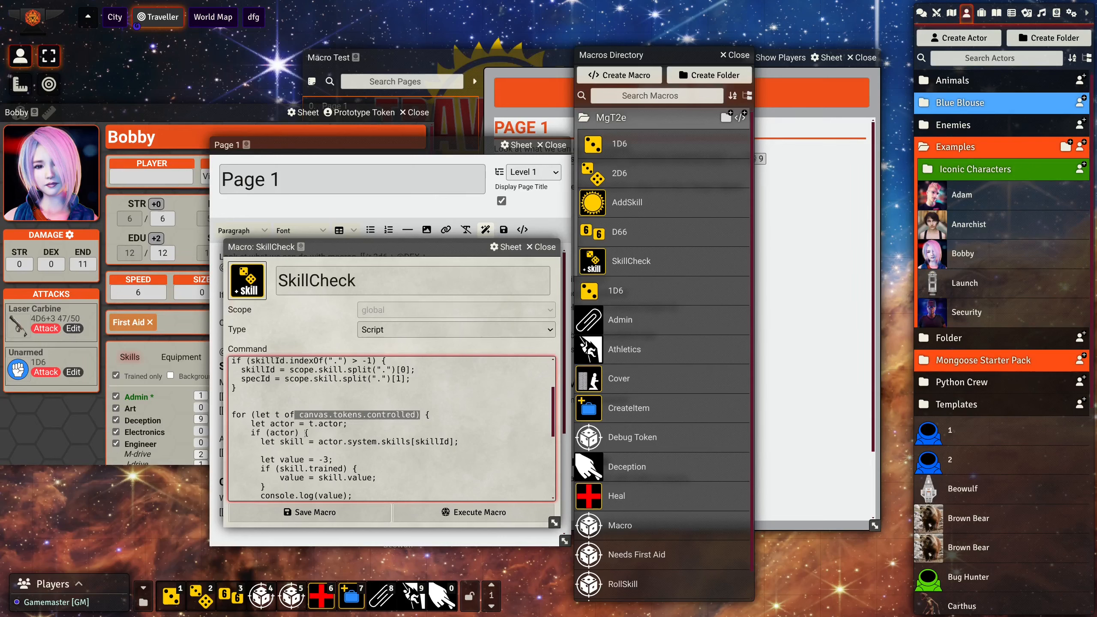
scroll(317, 423, "down", 3)
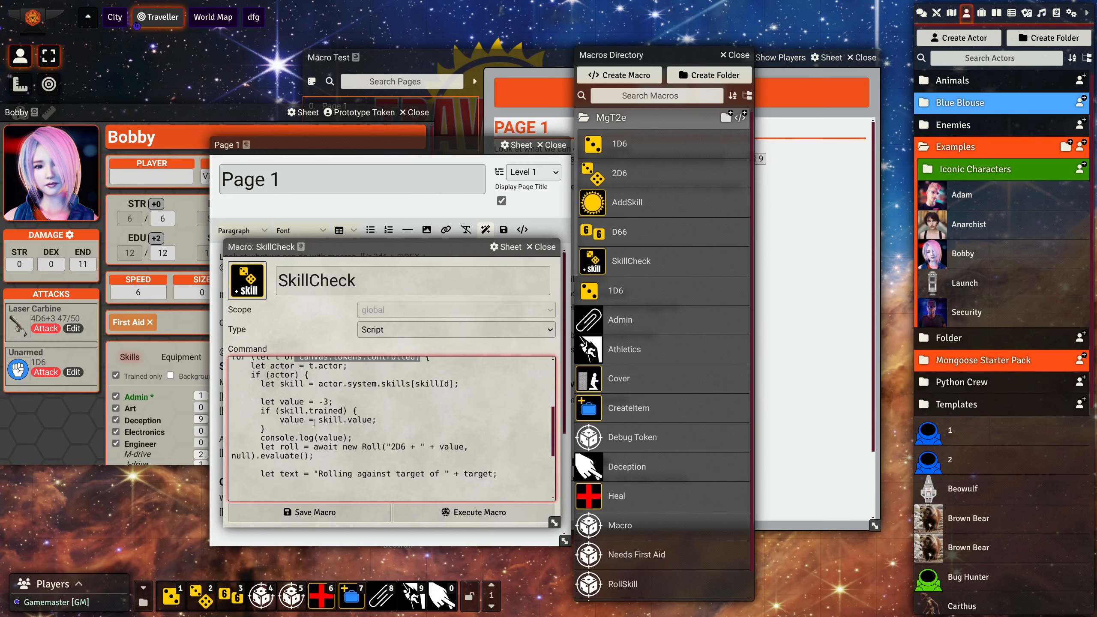
scroll(312, 419, "down", 3)
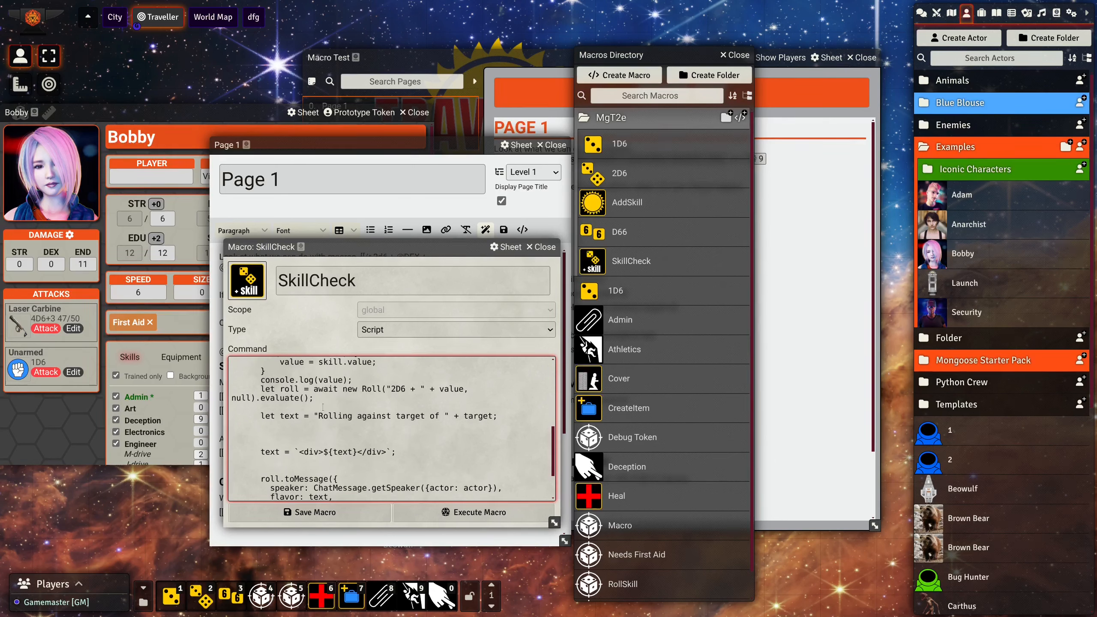
scroll(323, 408, "down", 3)
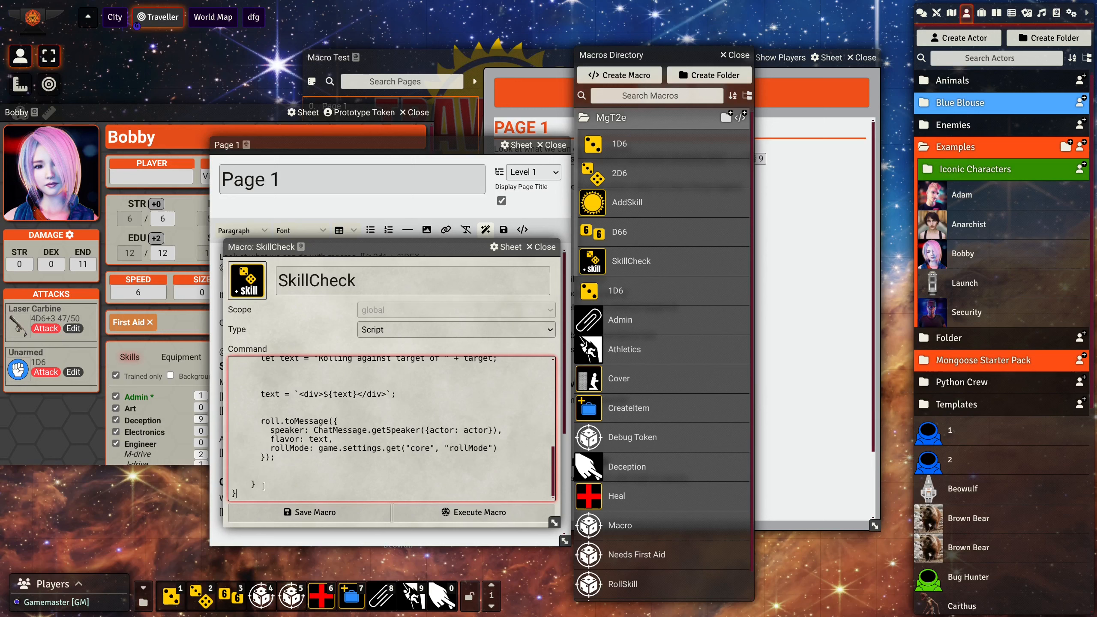
left_click_drag(263, 485, 258, 344)
left_click(336, 475)
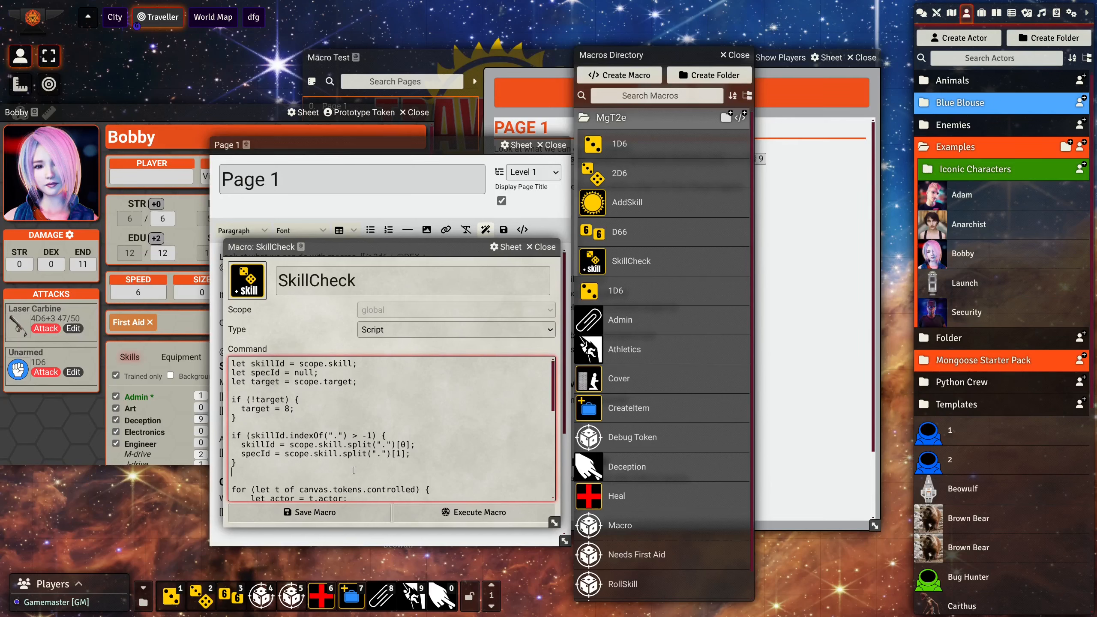
scroll(330, 465, "down", 10)
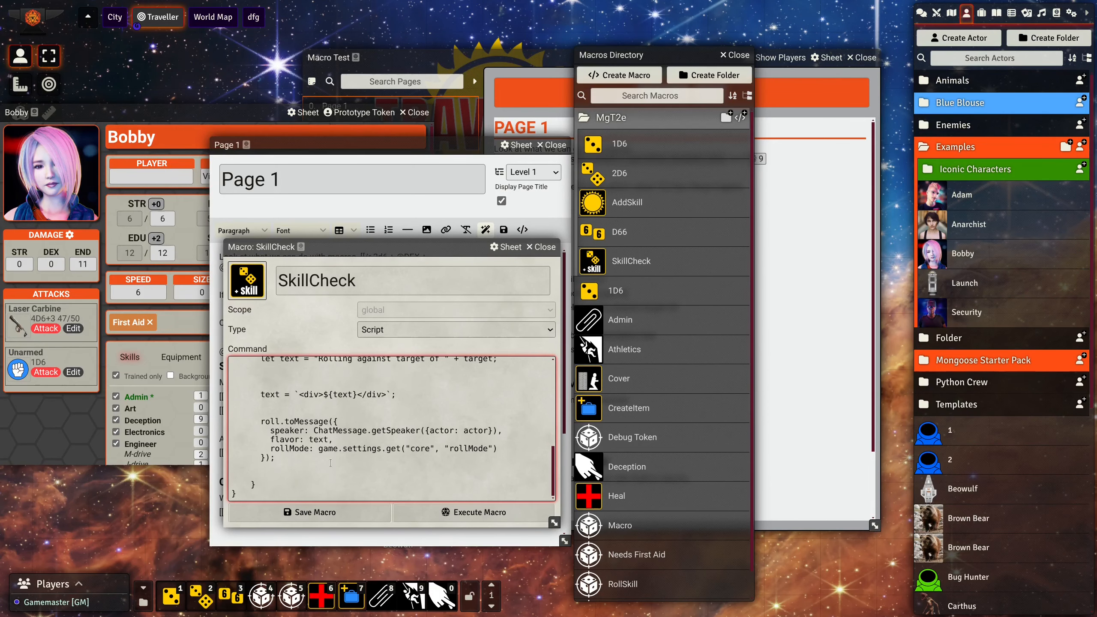
left_click(543, 247)
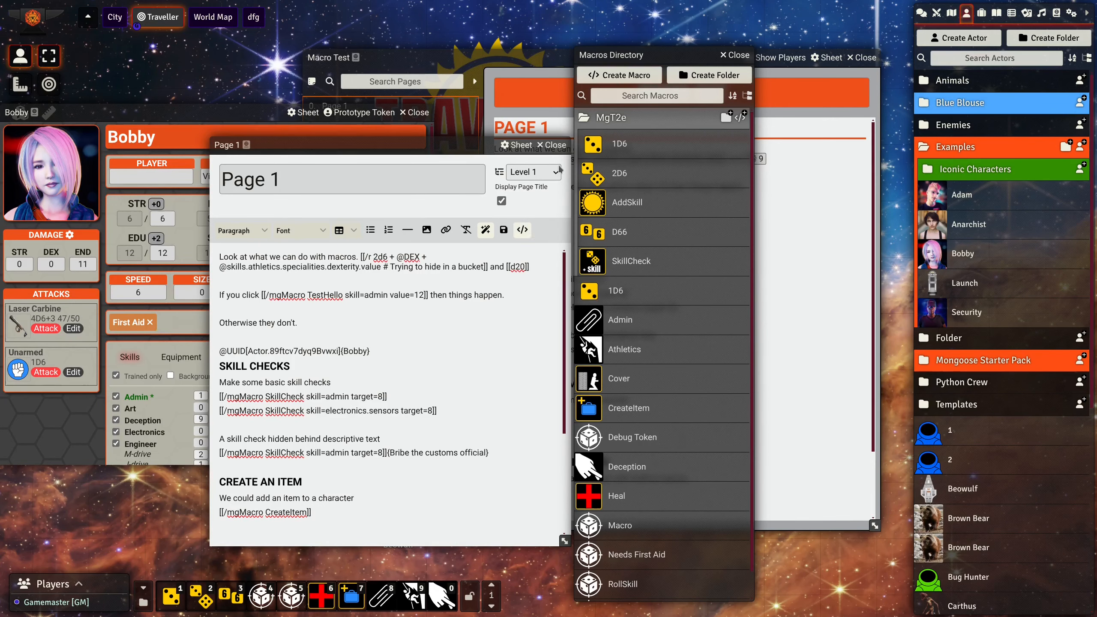
Step: Minimise the Macro Test journal and move the macros directory, Bobby's sheet and the Page 1 editor to uncover the scene's tokens
left_click(502, 58)
double_click(502, 58)
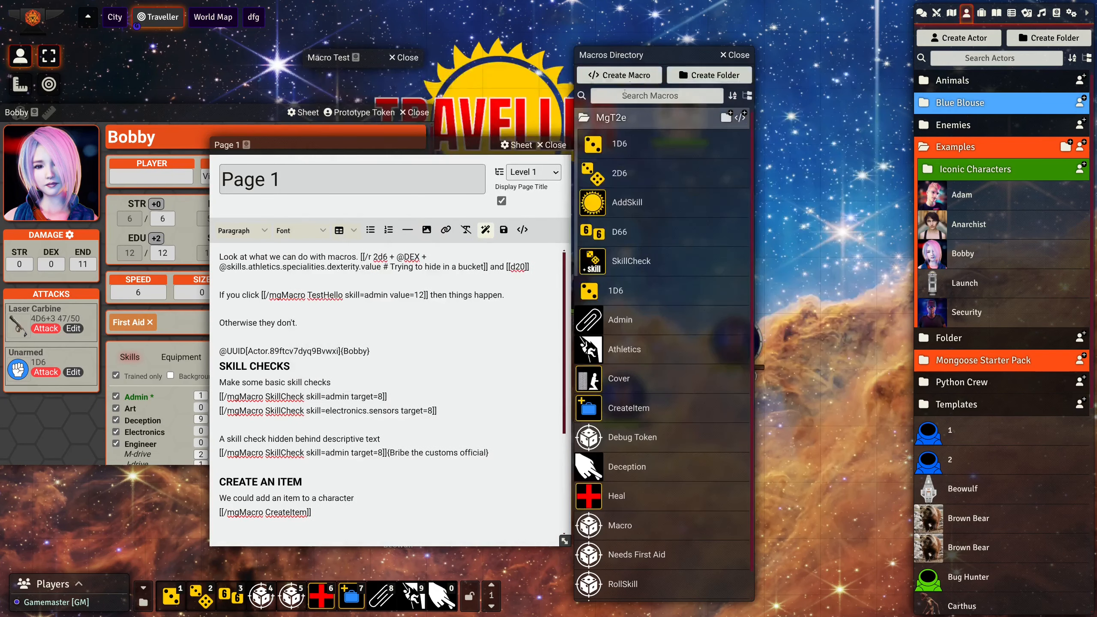
left_click_drag(643, 56, 879, 73)
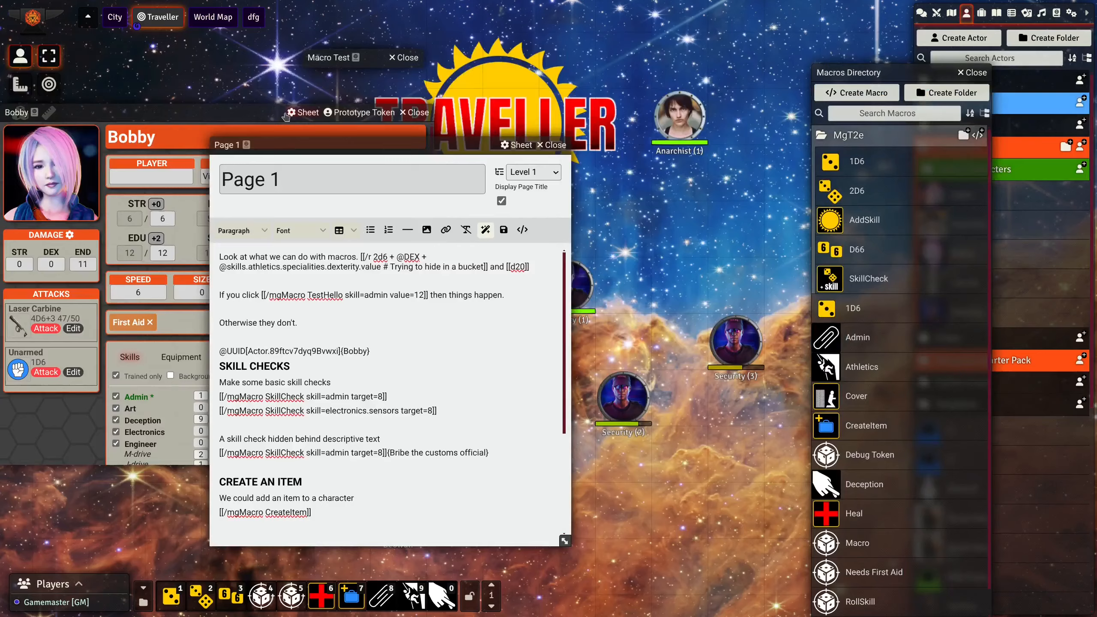
left_click_drag(282, 112, 306, 267)
left_click_drag(360, 146, 749, 293)
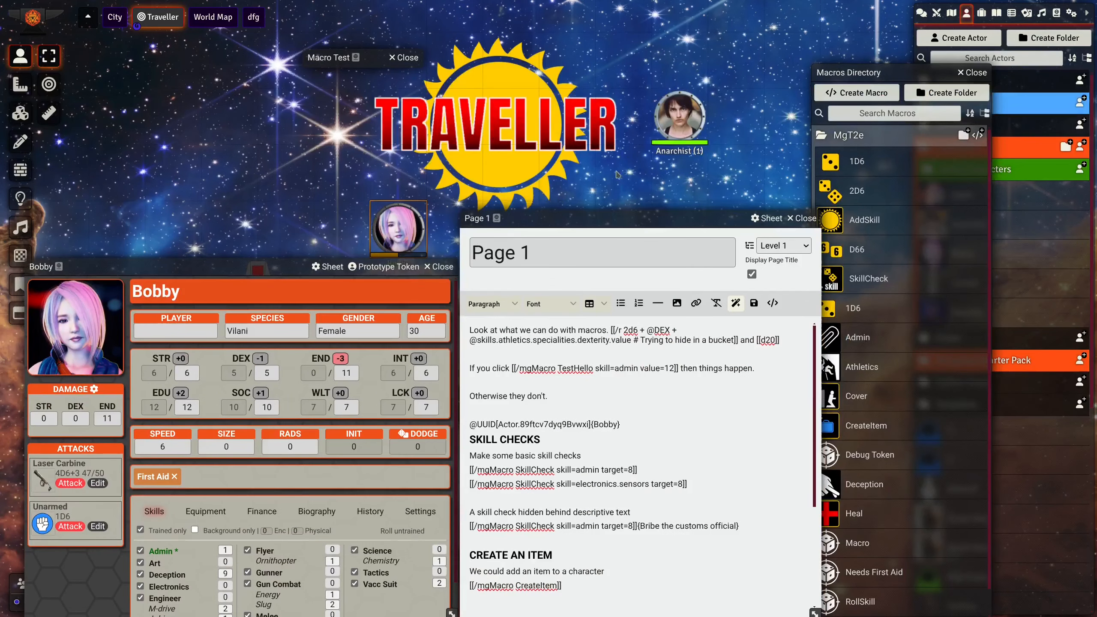
Step: With the Bobby and Anarchist tokens selected, run the journal's "Bribe the customs official" check and uncover the chat messages
left_click(394, 237)
left_click_drag(578, 219, 297, 206)
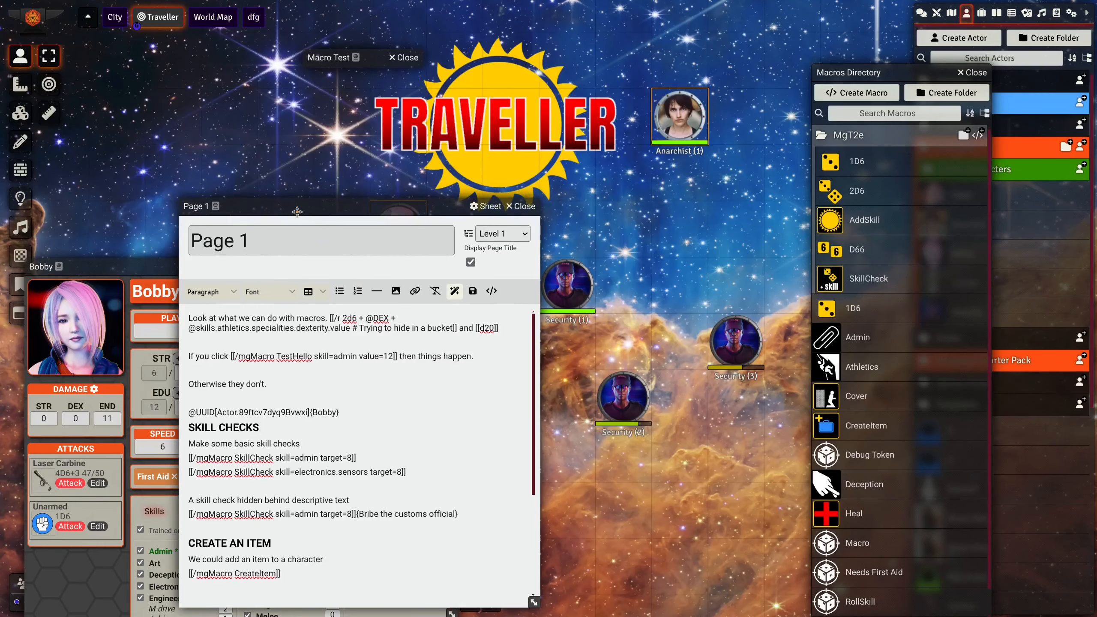
double_click(333, 57)
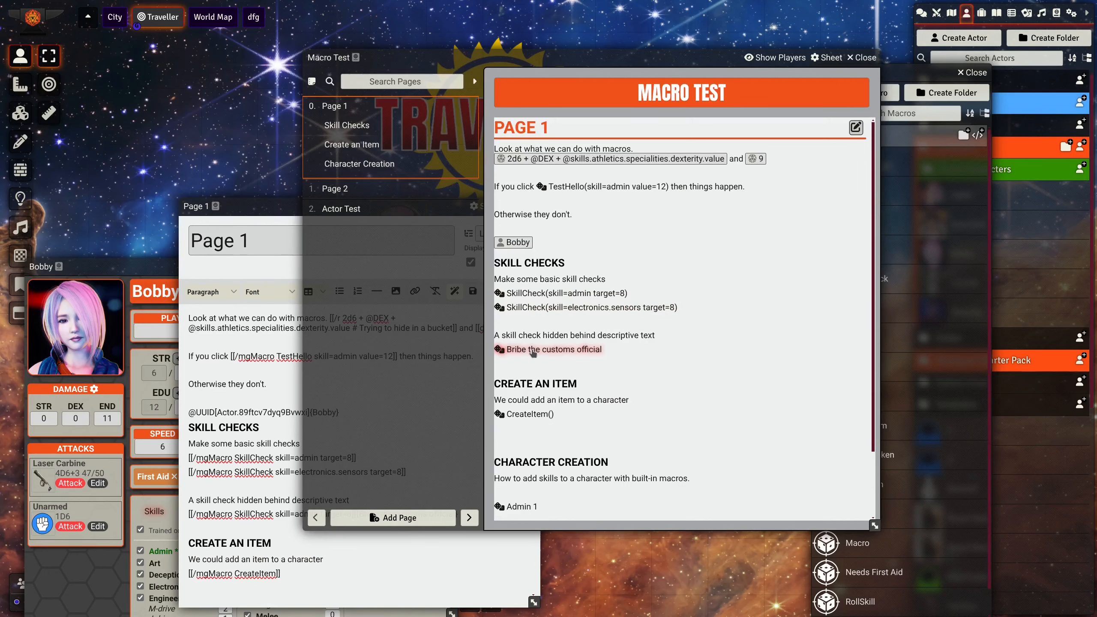
left_click(921, 14)
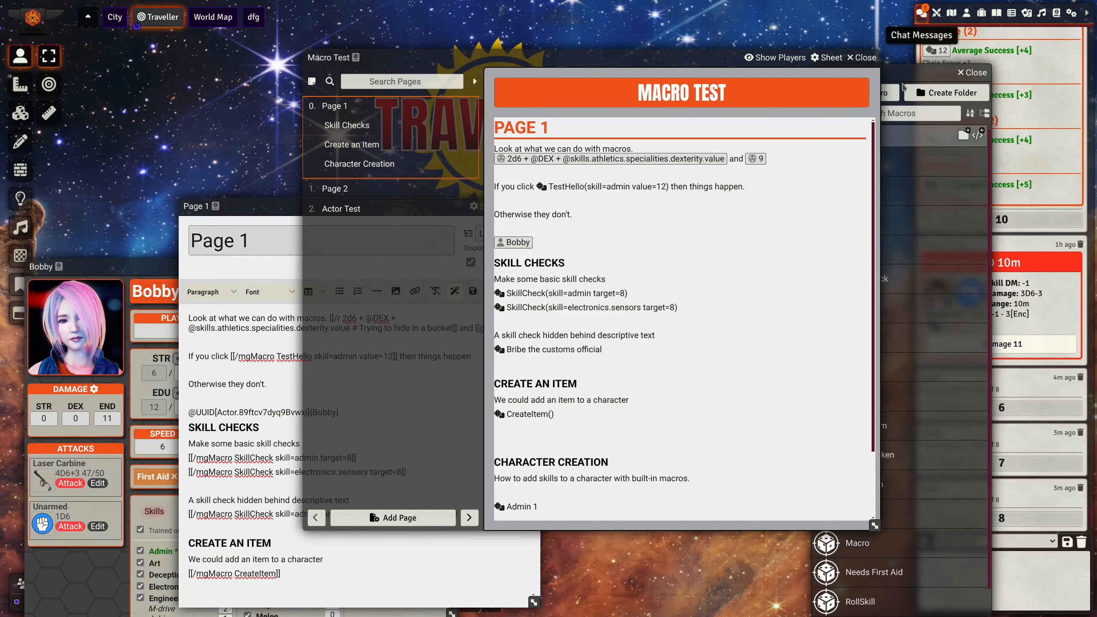
left_click_drag(901, 72, 740, 24)
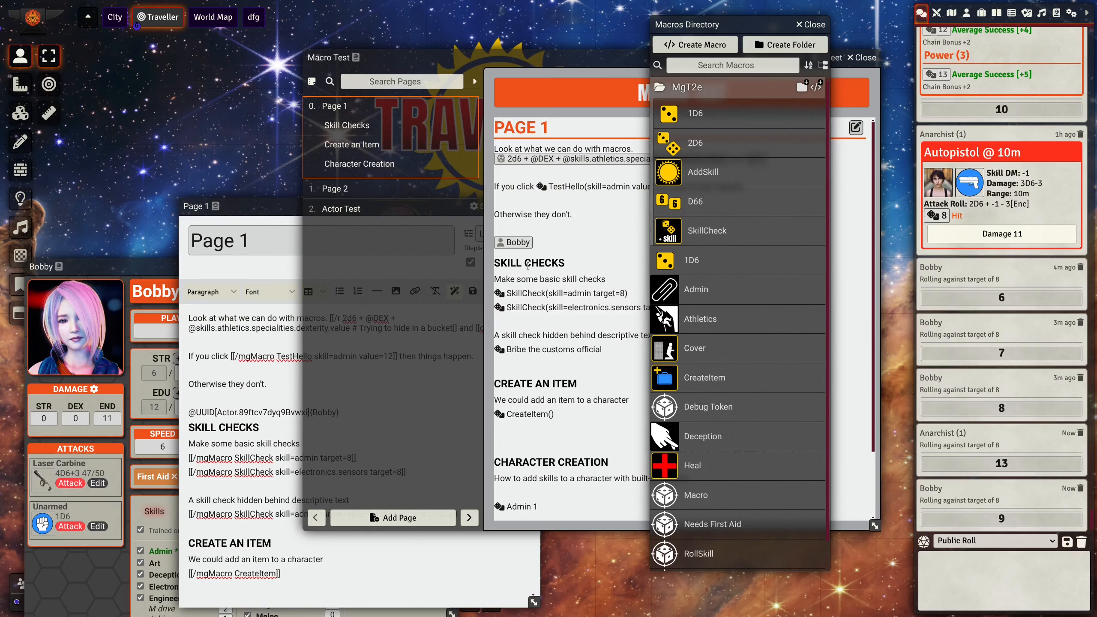
Step: Rearrange Bobby's sheet, the Macro Test journal and the Page 1 editor, and close all open windows
left_click_drag(133, 265, 109, 168)
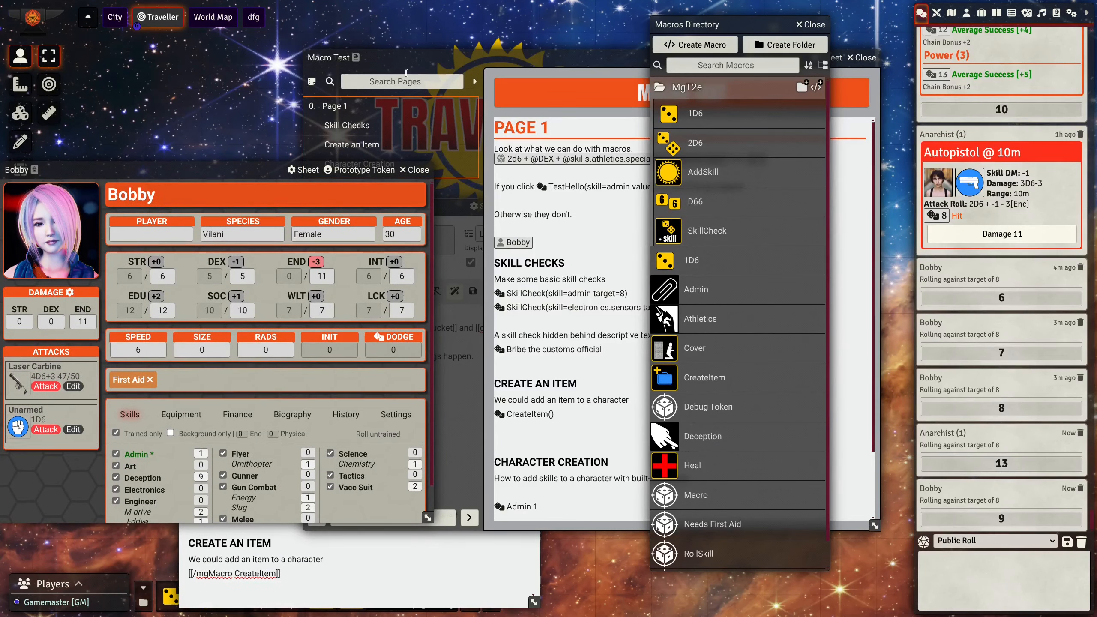
left_click_drag(405, 73, 611, 161)
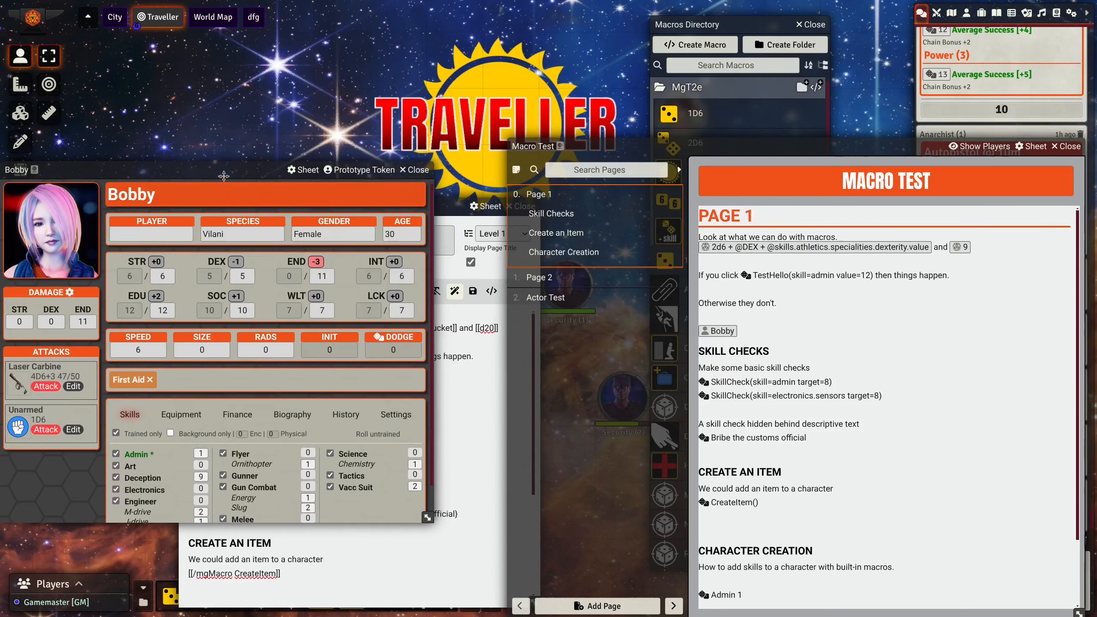
left_click_drag(224, 176, 271, 273)
left_click_drag(360, 208, 658, 61)
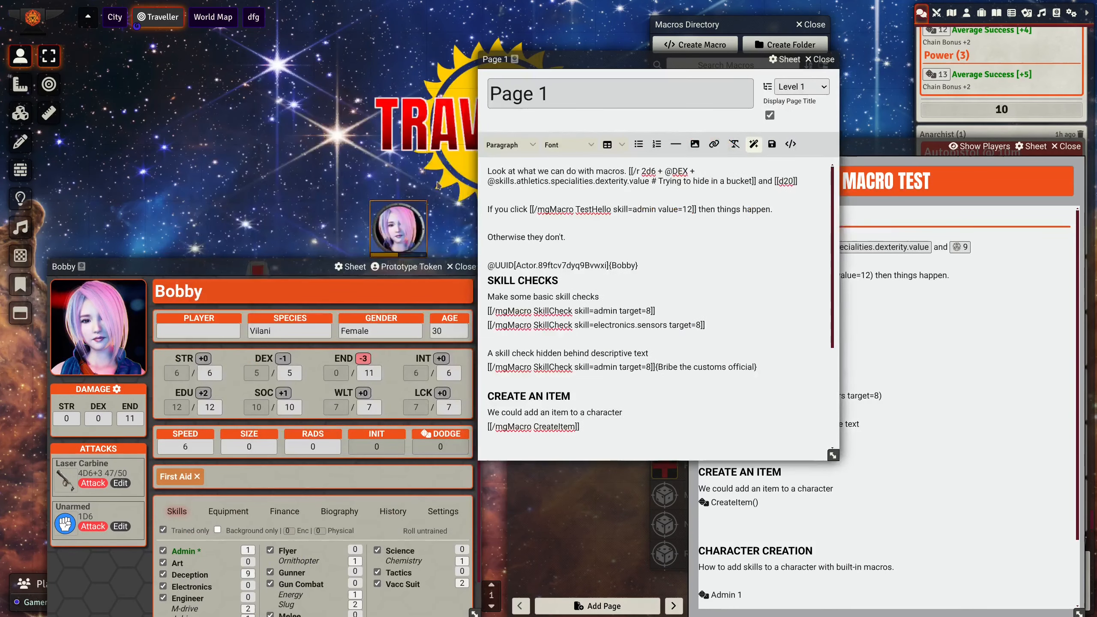
key("Escape")
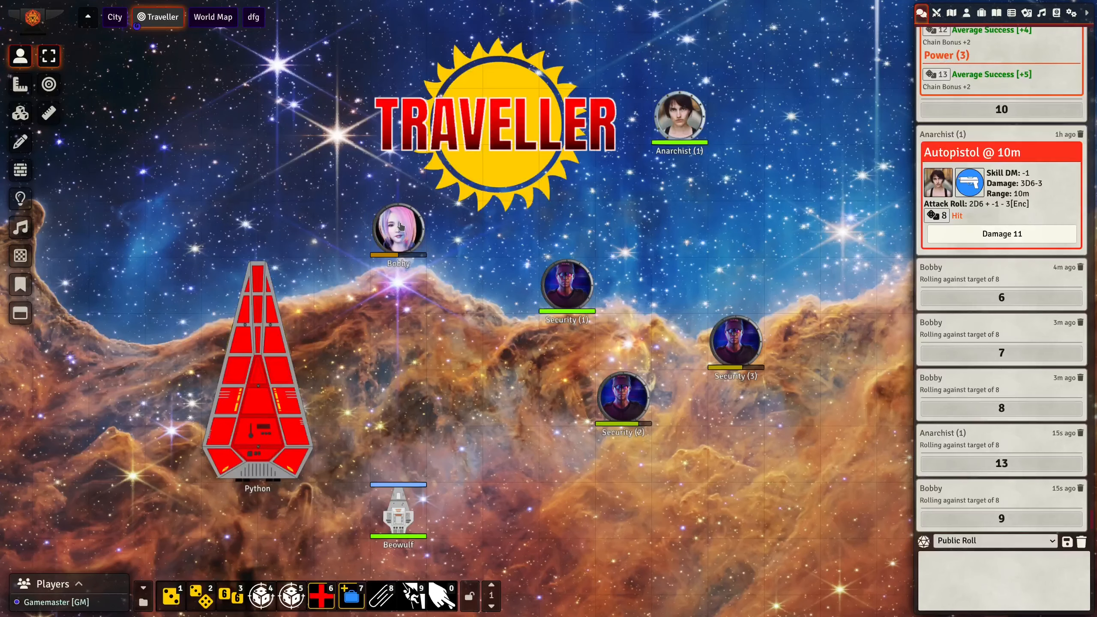
Step: Select only Bobby's token, reopen the Macro Test journal and place it near the middle of the scene
left_click(401, 226)
left_click(998, 14)
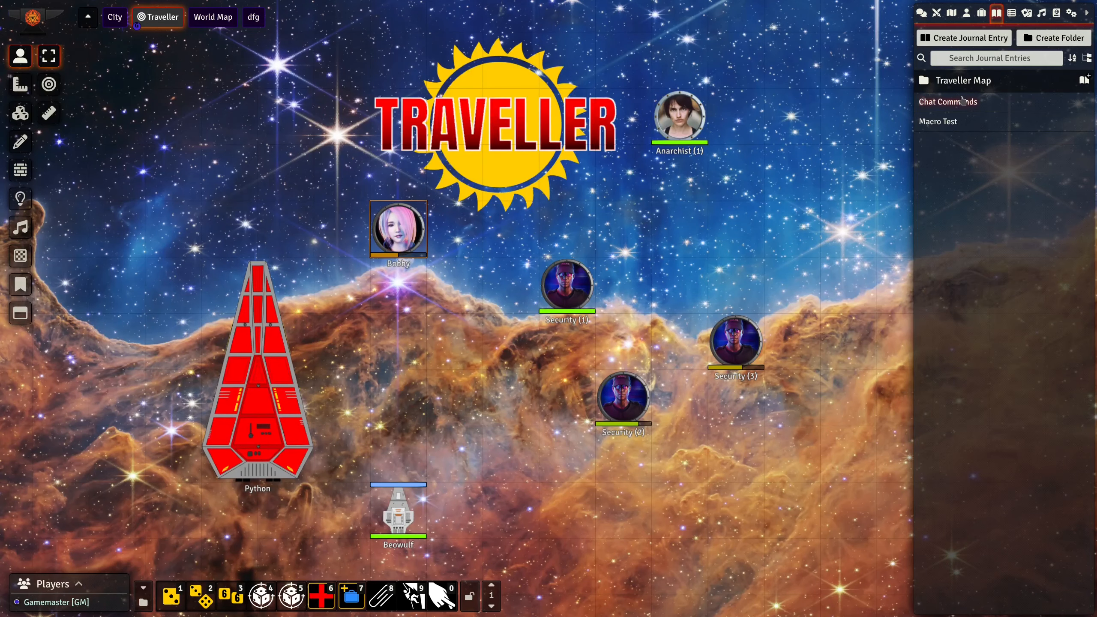
left_click(955, 122)
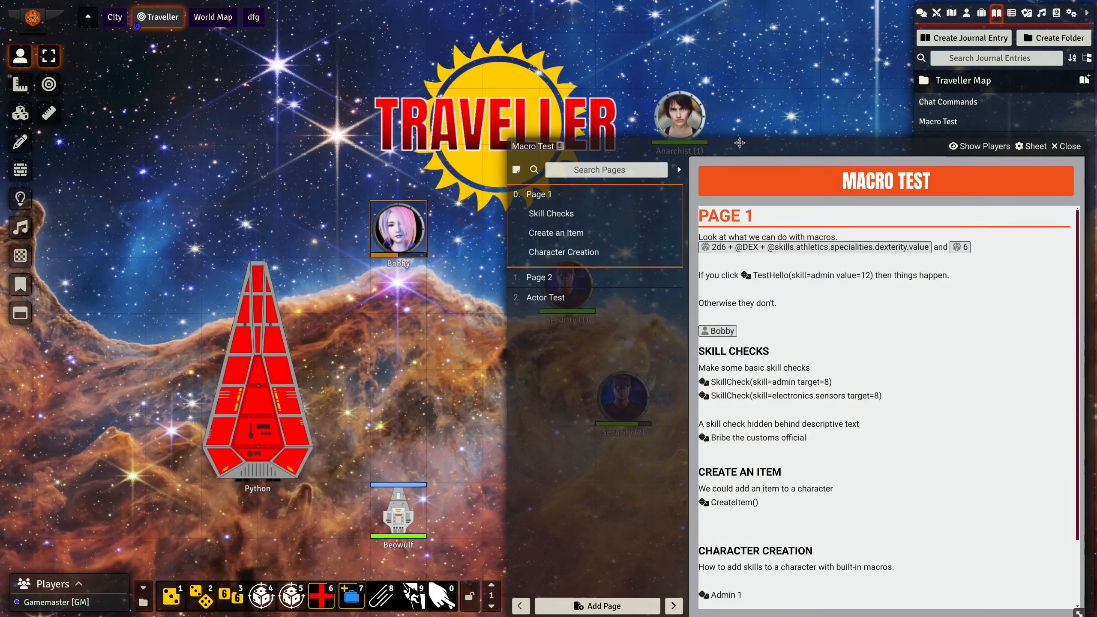
left_click_drag(739, 143, 603, 57)
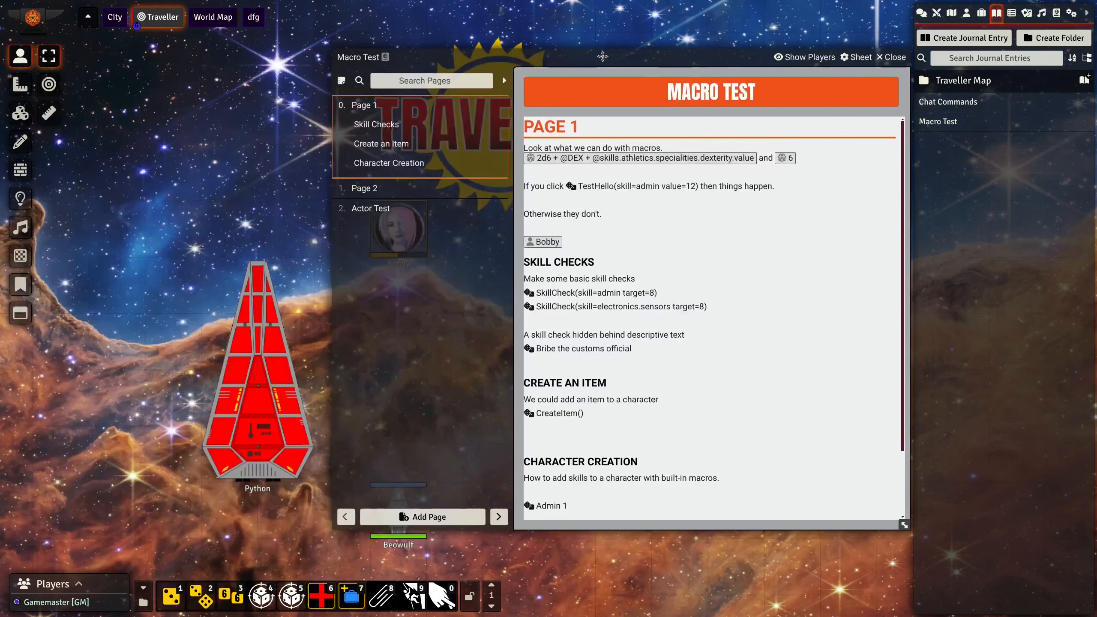
Step: Show Bobby's owned equipment through the journal's actor link and run the CreateItem macro twice from the journal
left_click(543, 242)
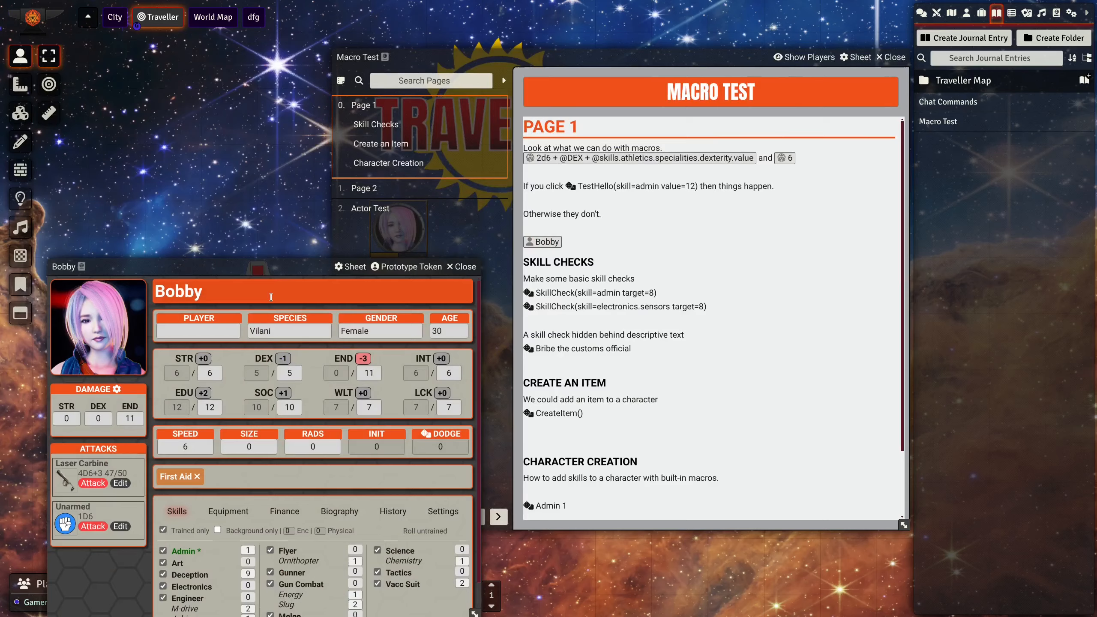
left_click_drag(275, 266, 249, 106)
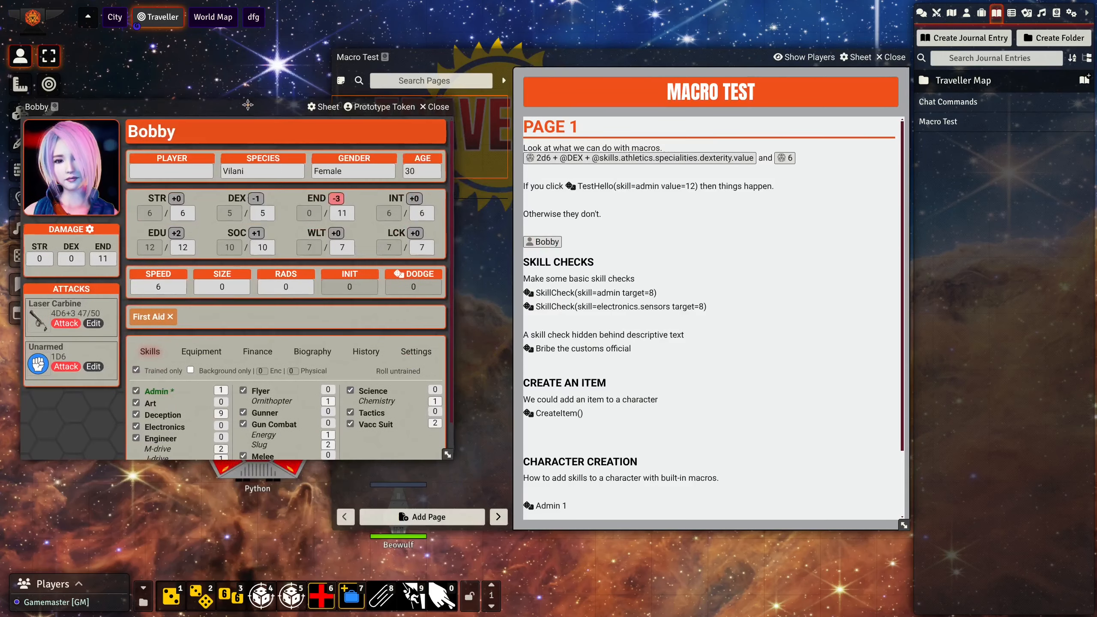
left_click(201, 352)
scroll(212, 359, "down", 5)
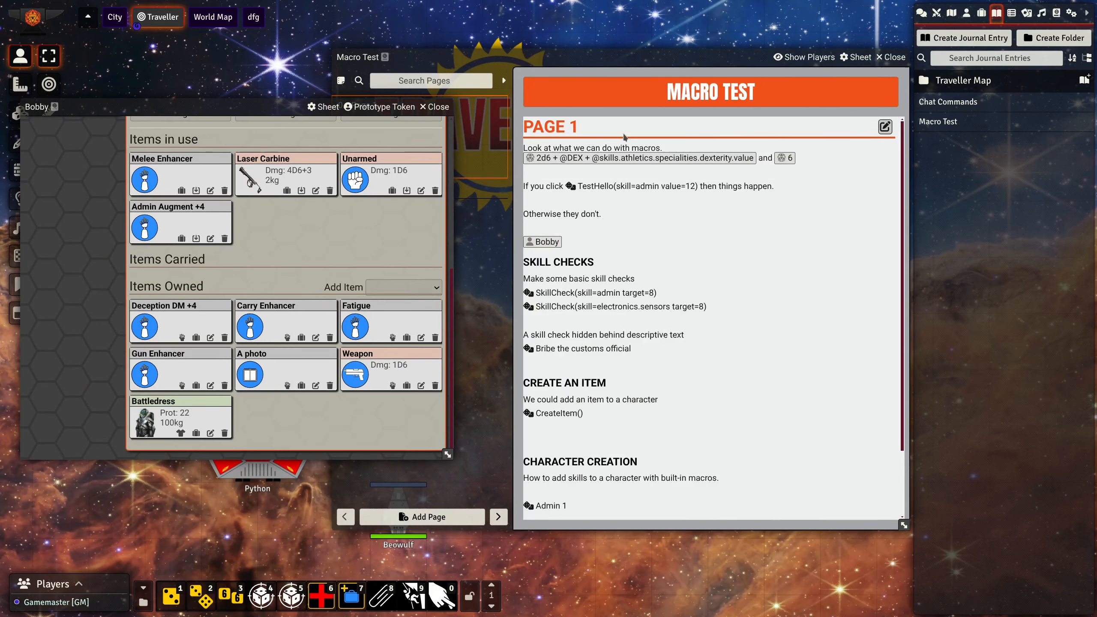
left_click(561, 414)
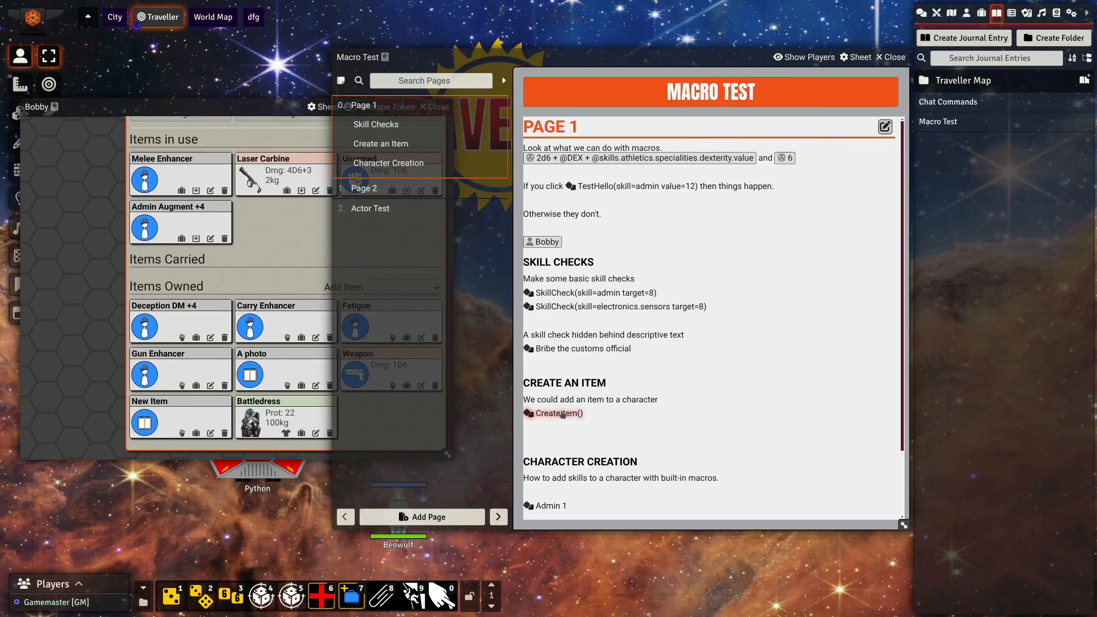
left_click(561, 414)
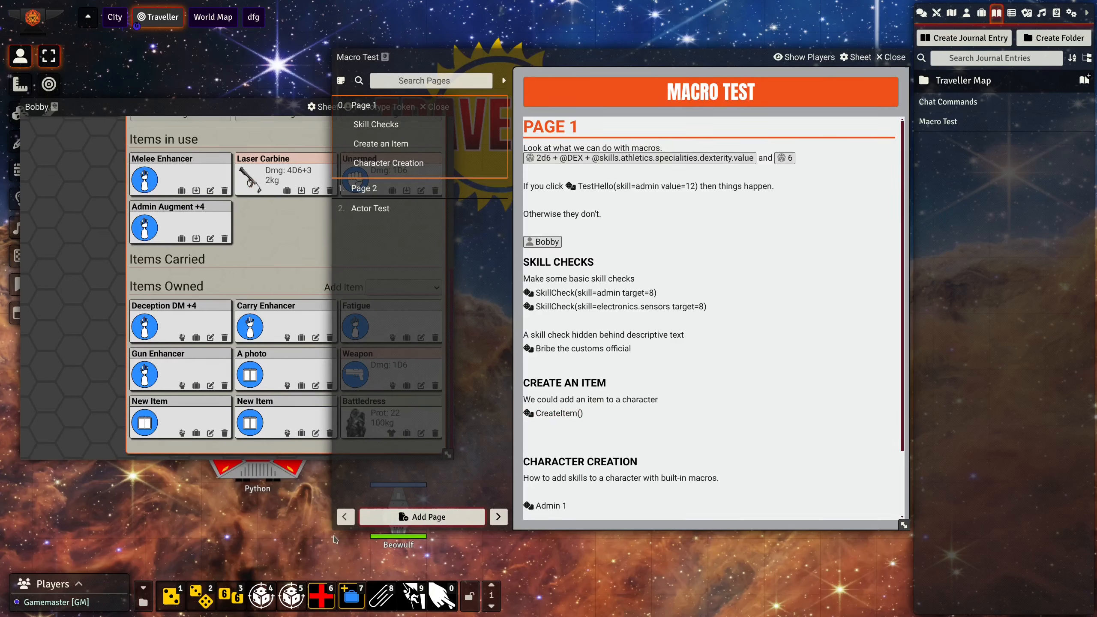
Step: Open the CreateItem macro from the macros directory, examine how its script adds an item to the token's actor, and close it
left_click(146, 603)
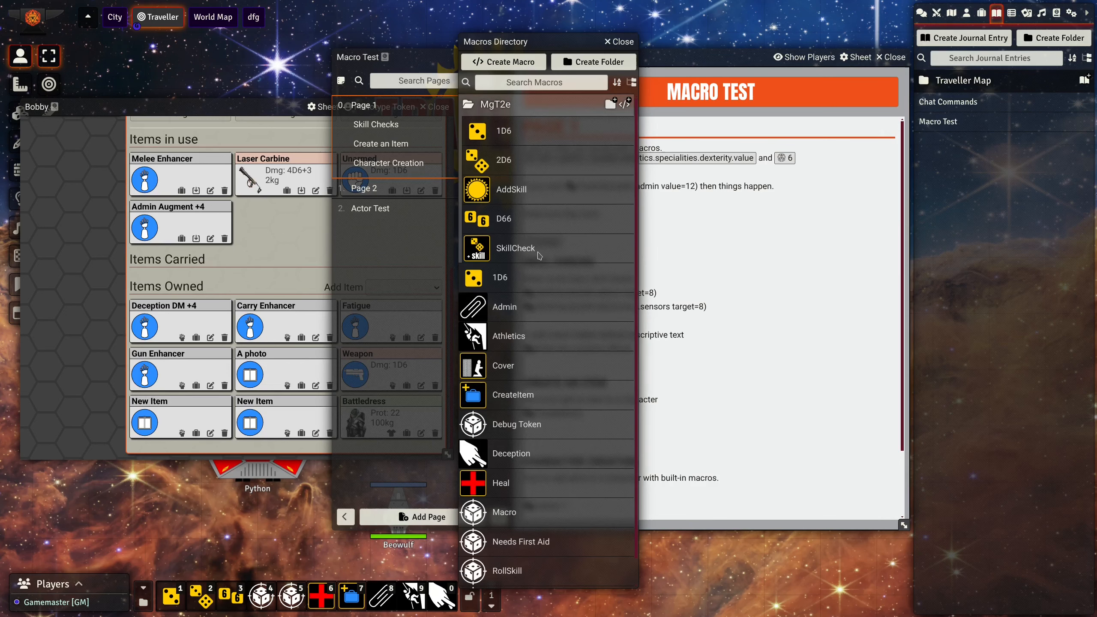
left_click(519, 396)
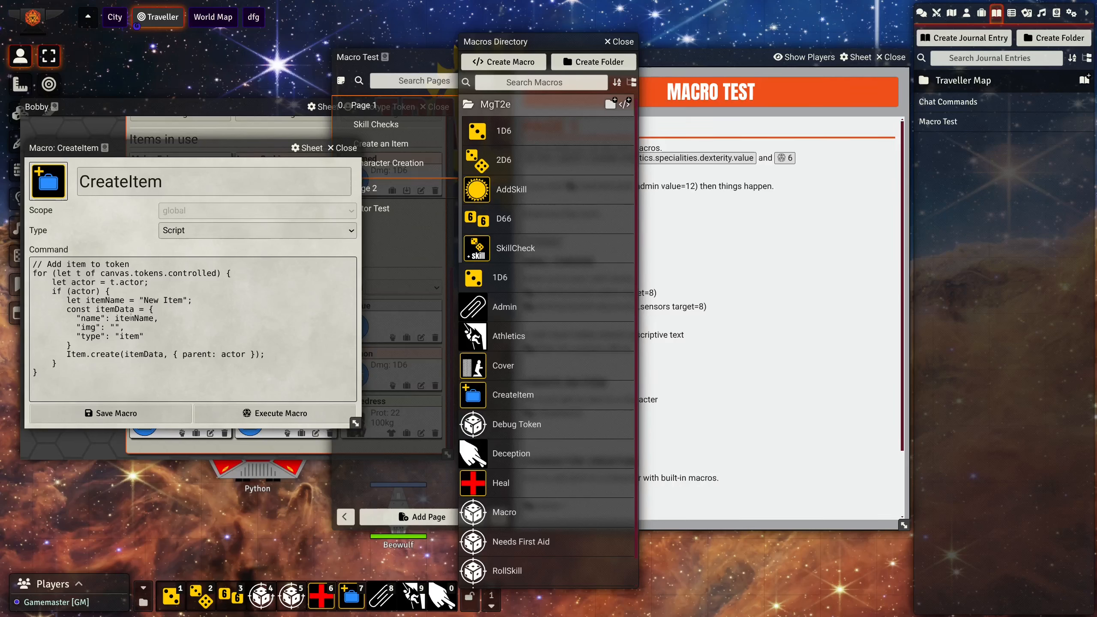
left_click(343, 148)
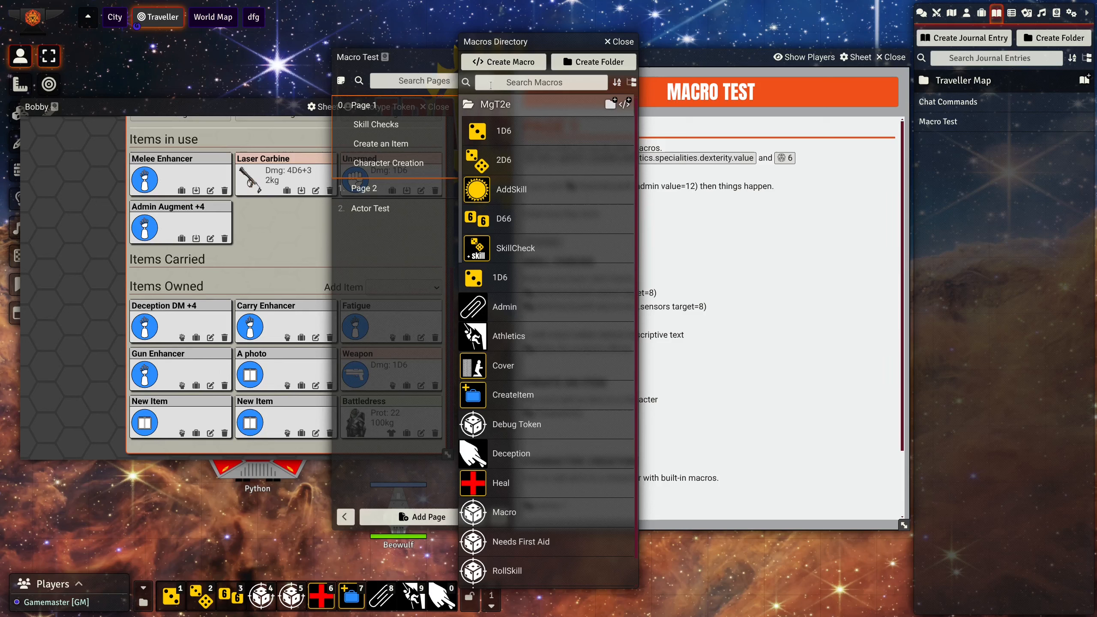
Step: Move the macros directory aside, show the journal's Character Creation section with Bobby's skills beside it, and display the chat log
left_click_drag(557, 43, 246, 24)
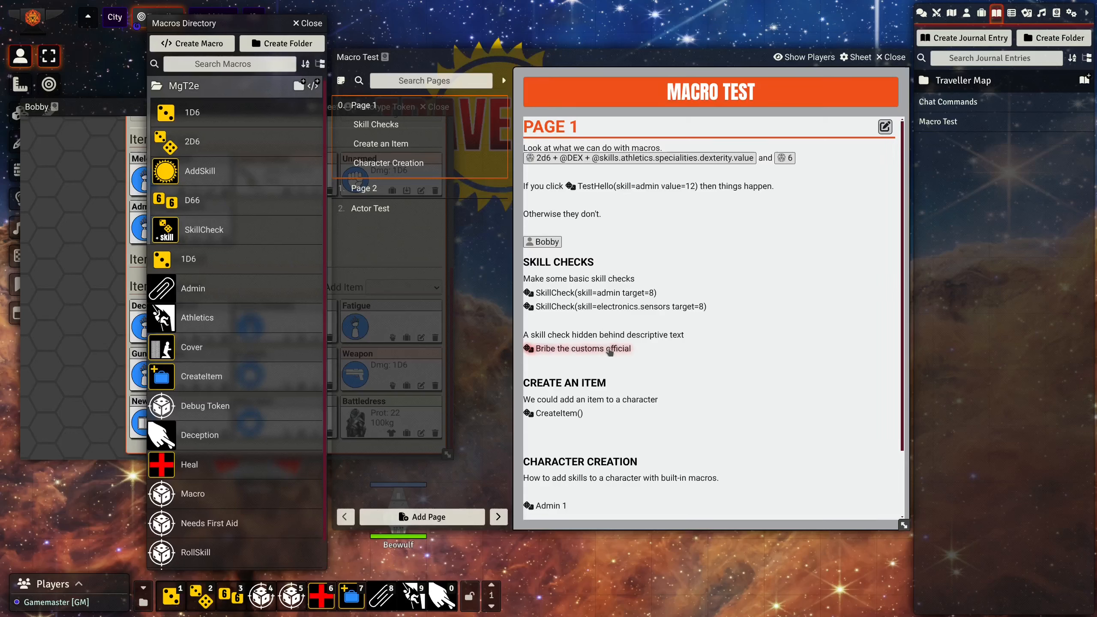
scroll(602, 259, "down", 2)
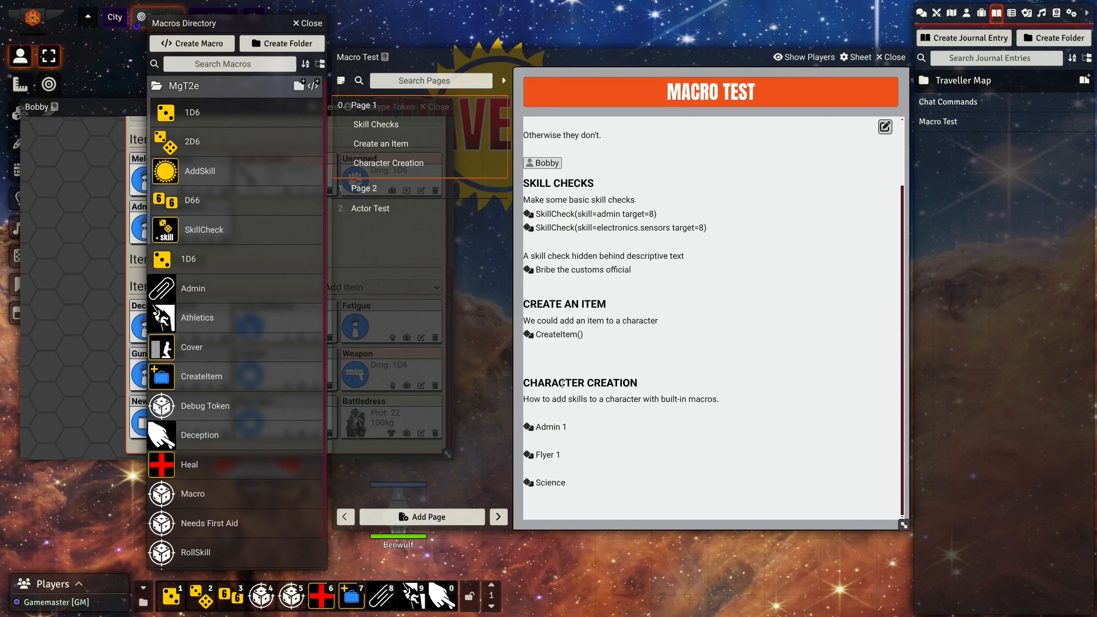
left_click(441, 356)
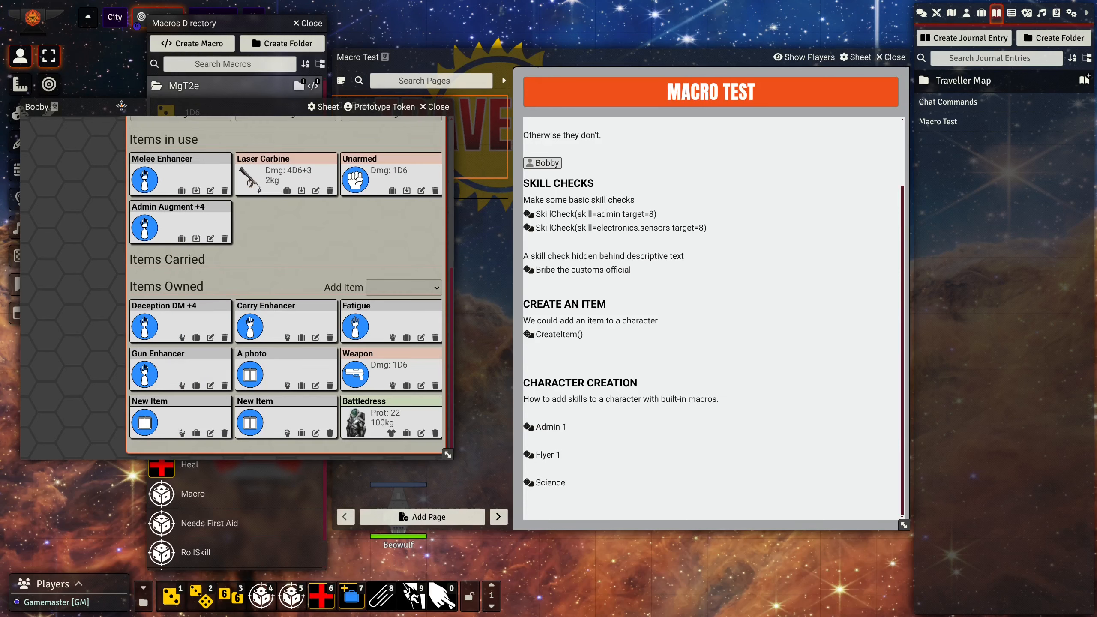
scroll(269, 262, "up", 5)
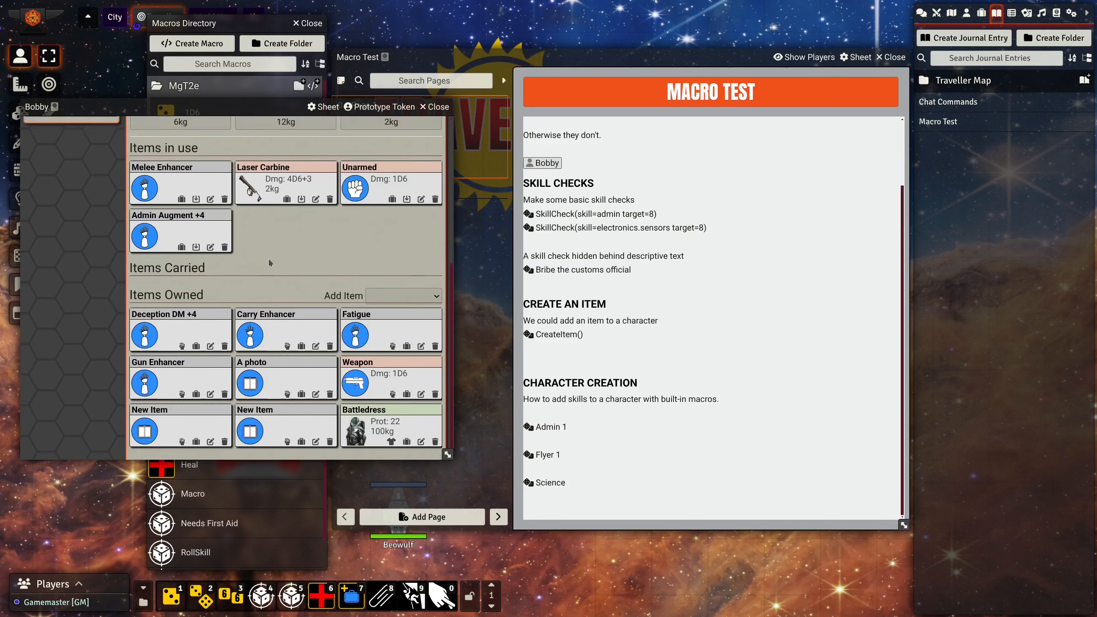
left_click(150, 311)
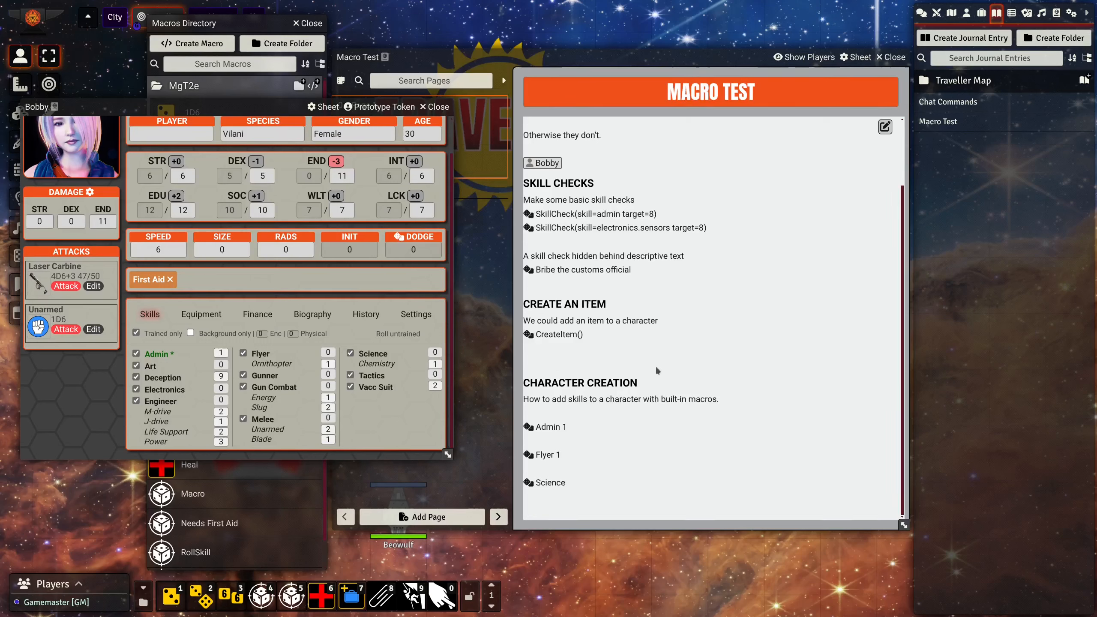
left_click(922, 12)
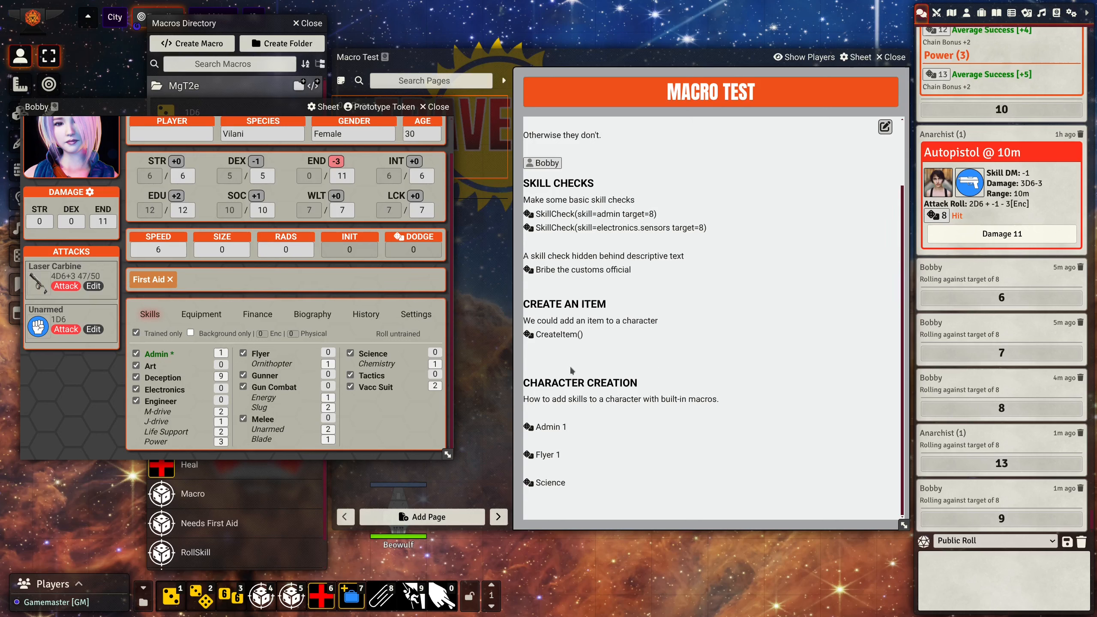
Step: Run the journal's Science and Flyer 1 skill gains for Bobby, training Physics, Robotics to level 3, and Airship
left_click(551, 484)
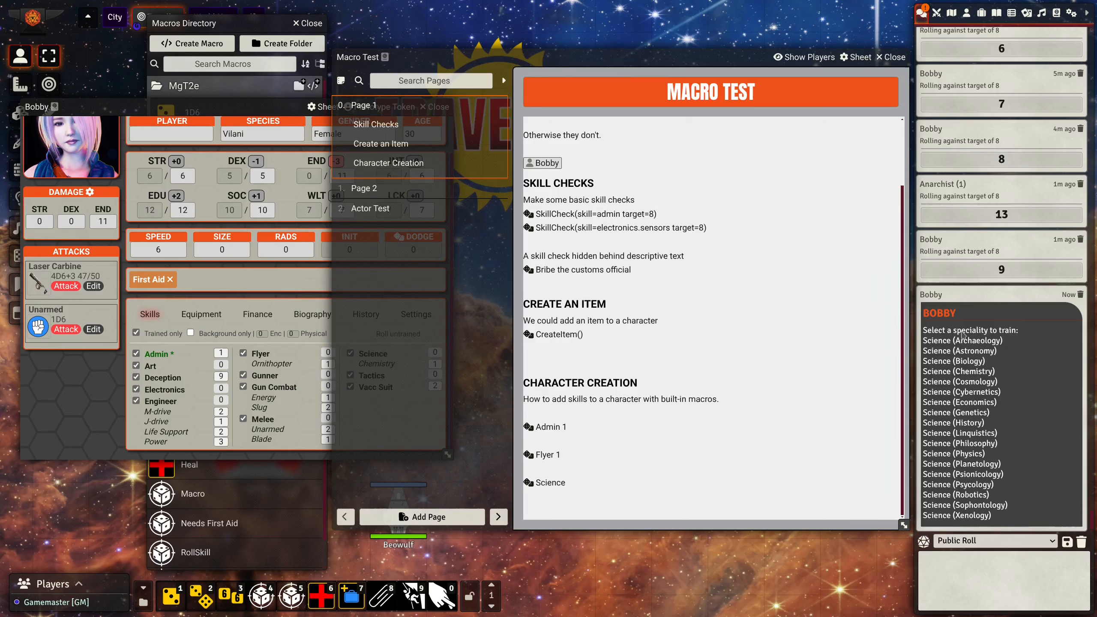
left_click(974, 454)
left_click(953, 495)
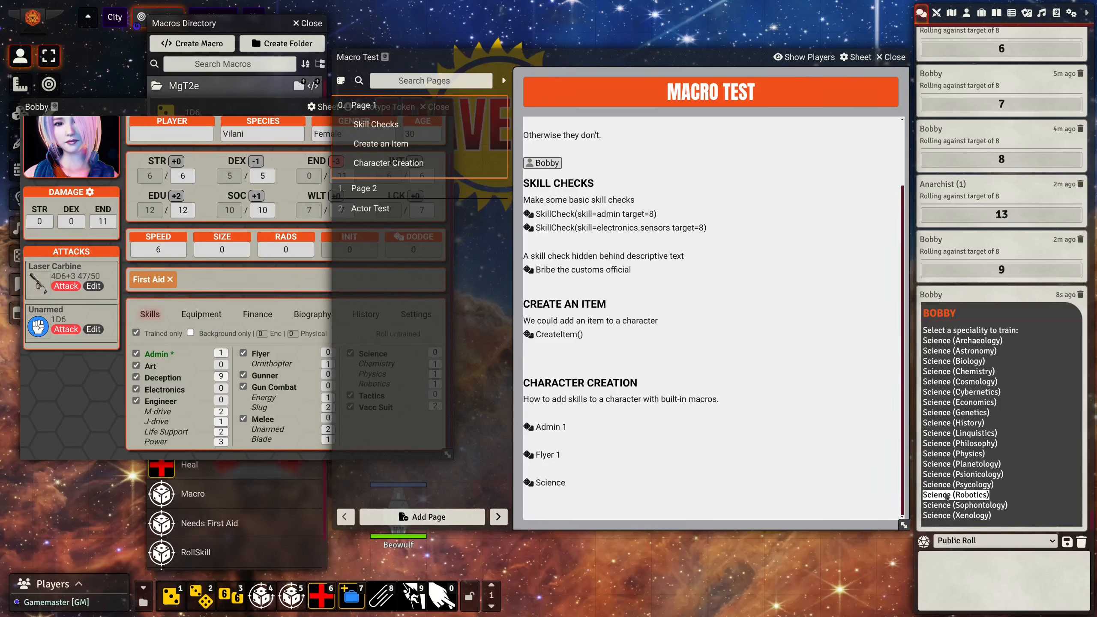
left_click(947, 496)
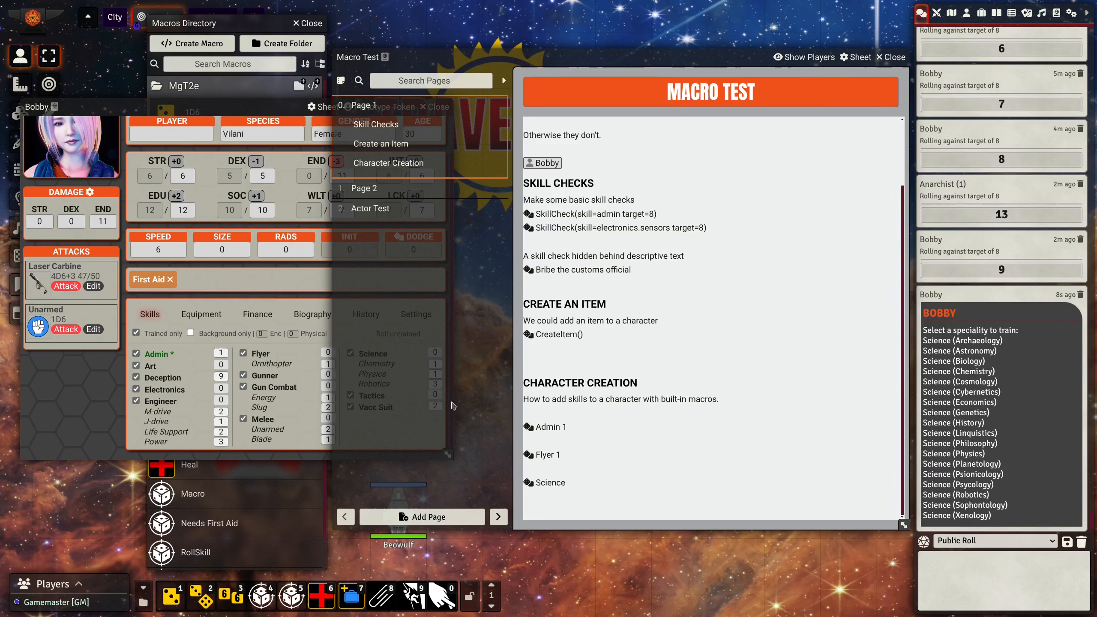
left_click(547, 455)
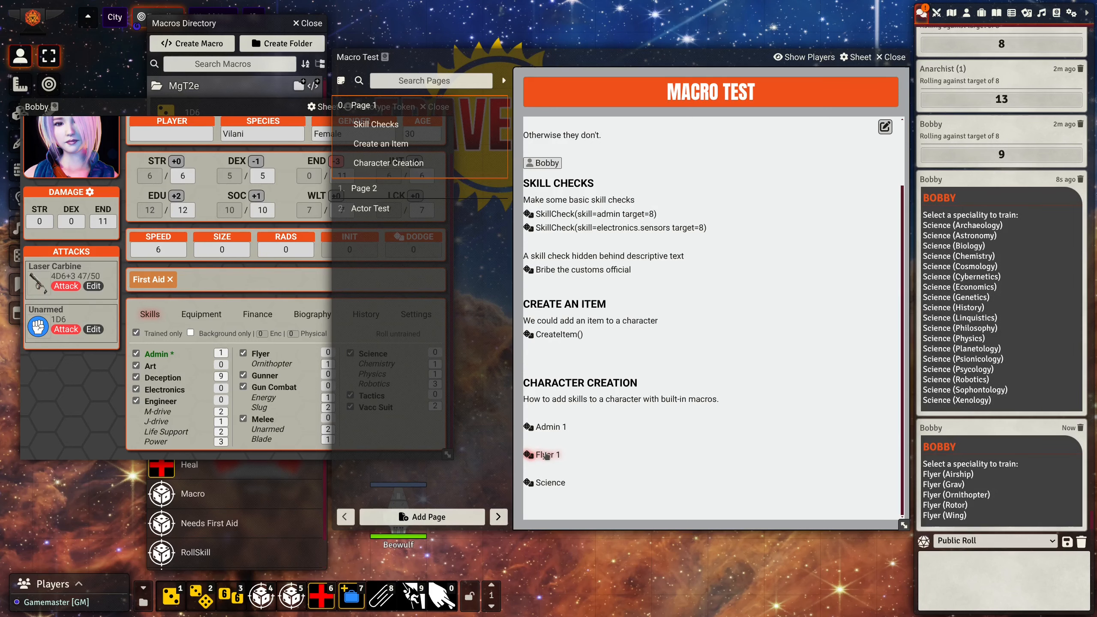
left_click(961, 475)
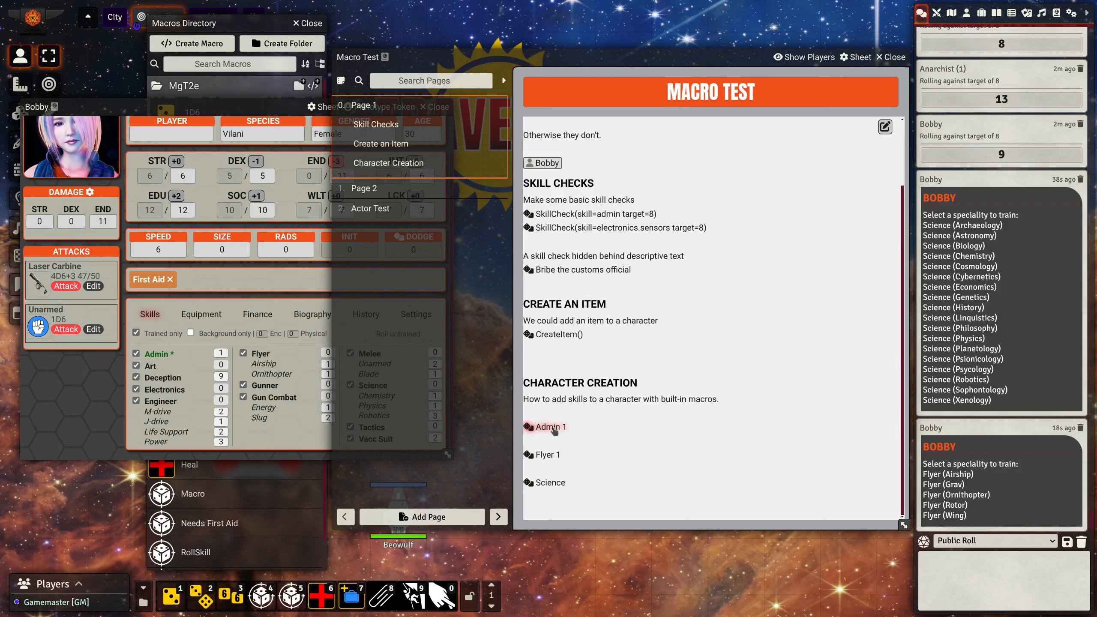
Step: Open Page 1 for editing and review the skillGain commands under Character Creation
left_click(883, 128)
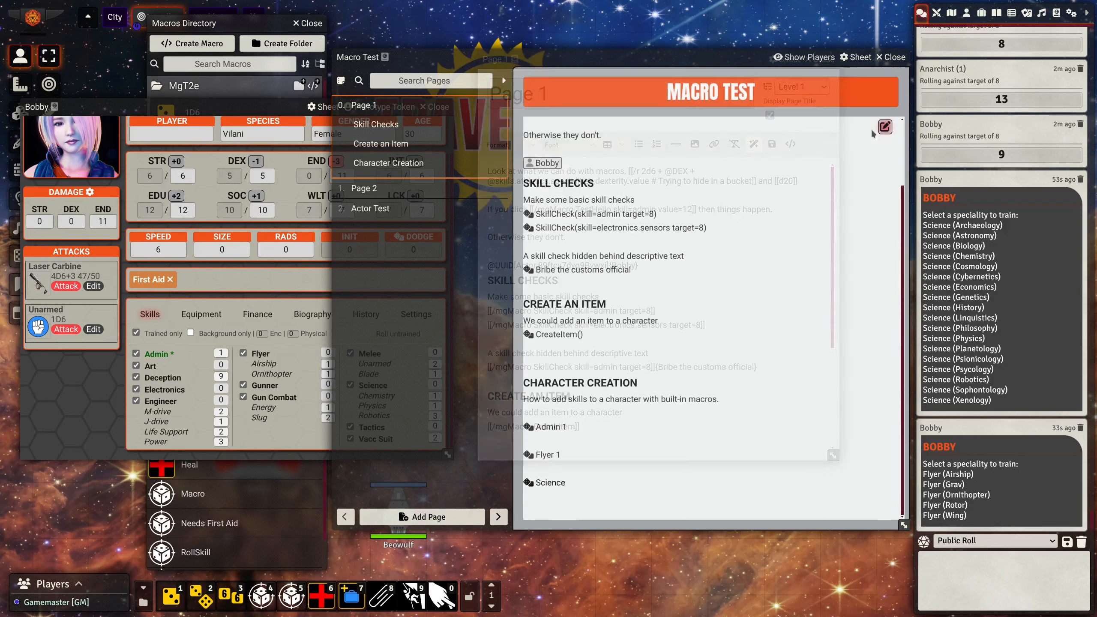
scroll(586, 330, "down", 3)
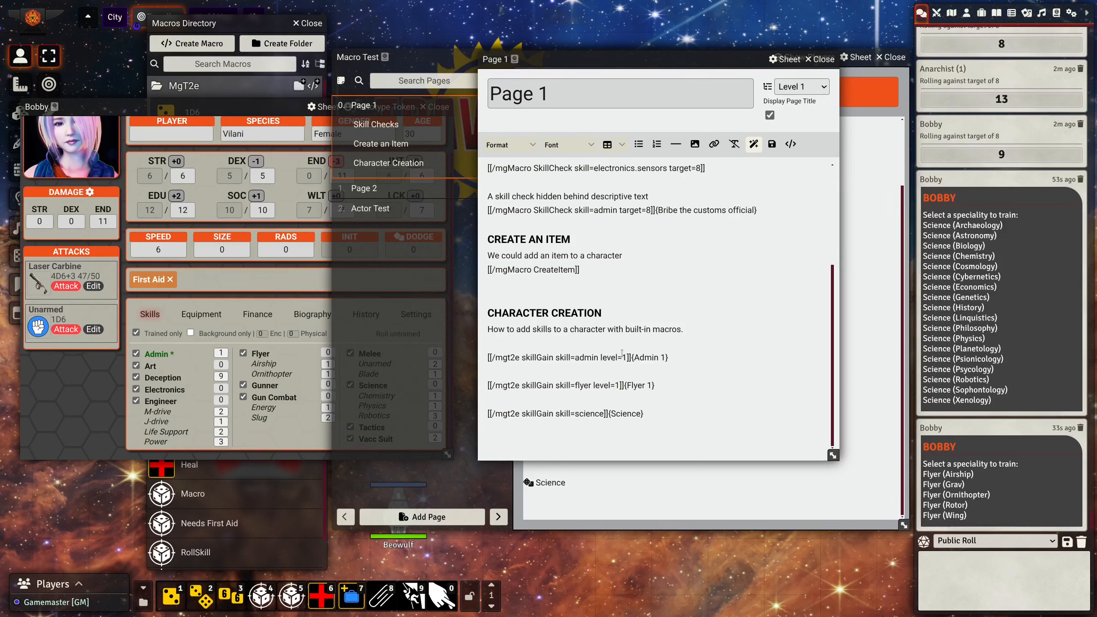
Step: Examine the Agent career's Skills and Training tables in the MgT2e Extra Docs compendium's Traveller Creation folder, and close the Agent journal
left_click(1057, 15)
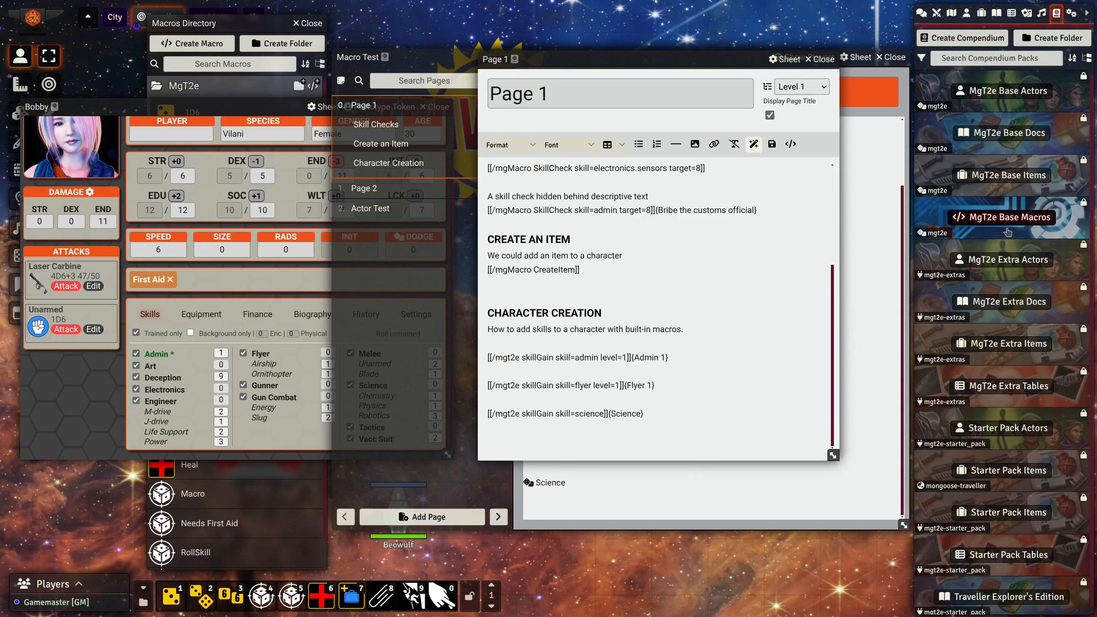
left_click(1008, 301)
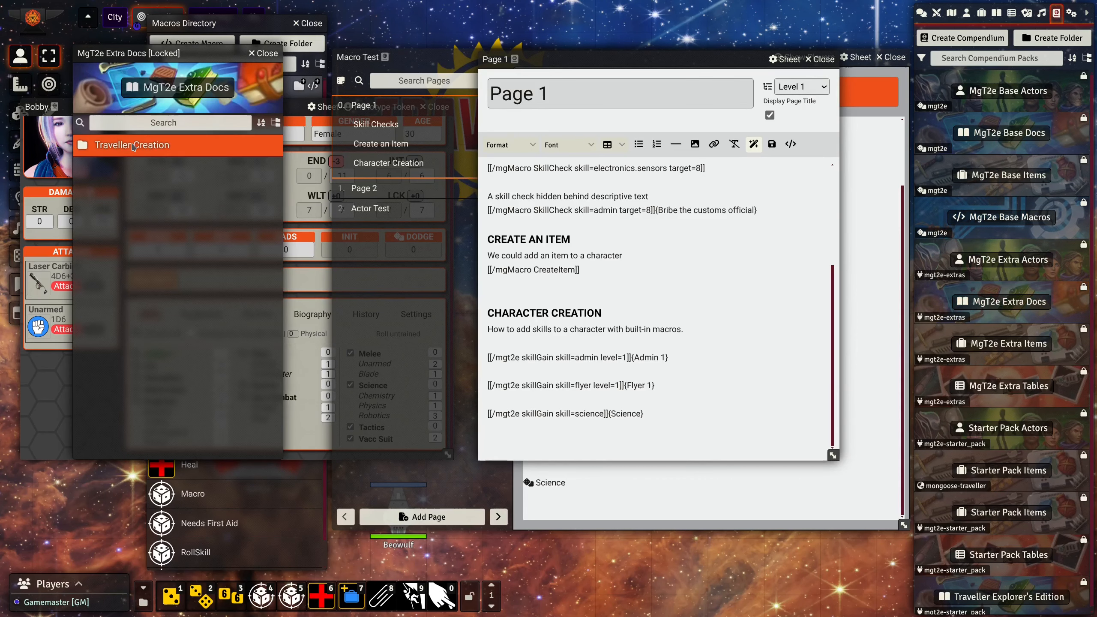
left_click(133, 147)
left_click(92, 176)
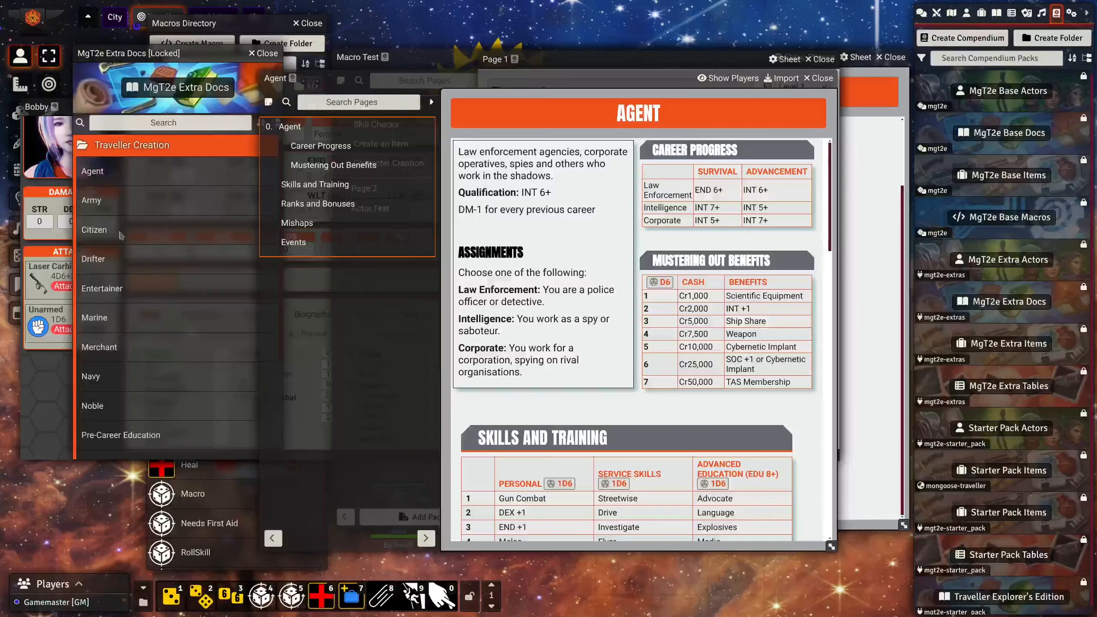
scroll(566, 261, "down", 4)
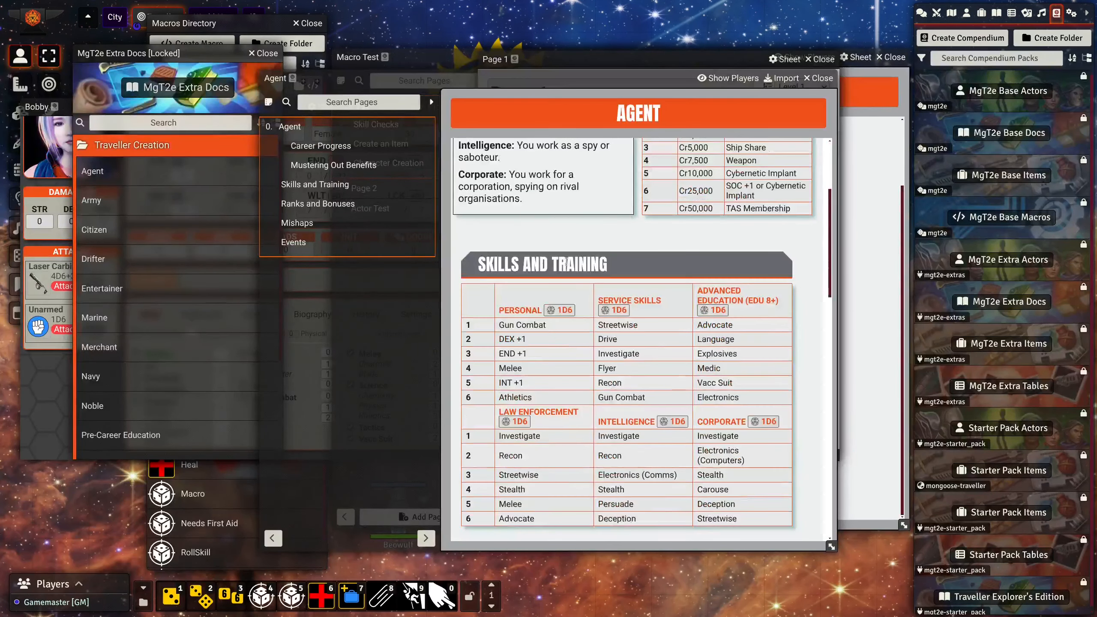
scroll(568, 261, "down", 1)
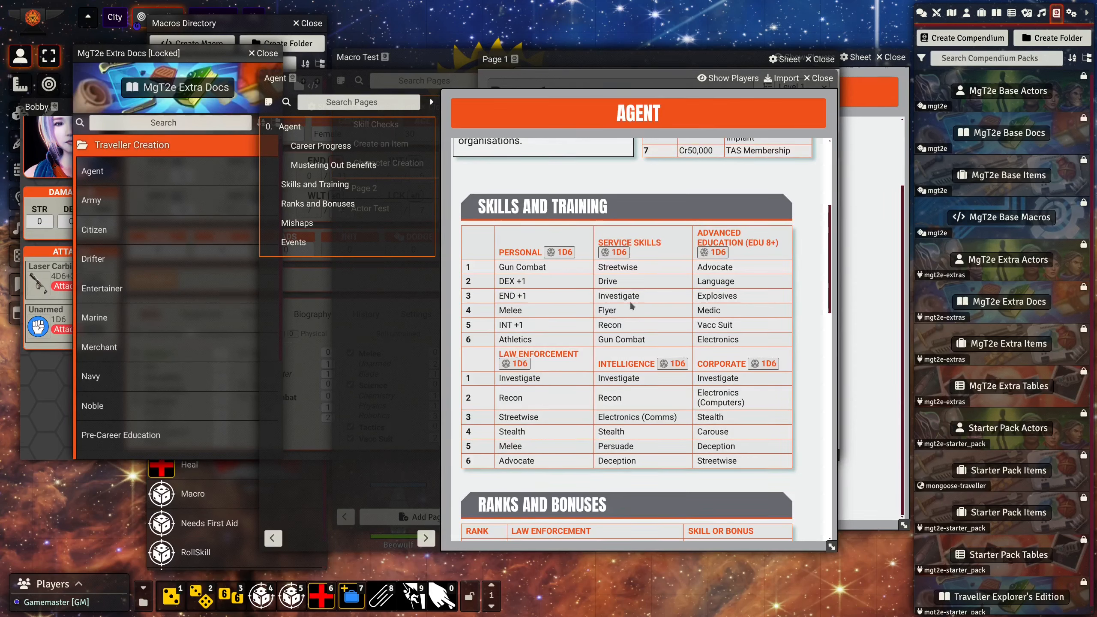
left_click(820, 78)
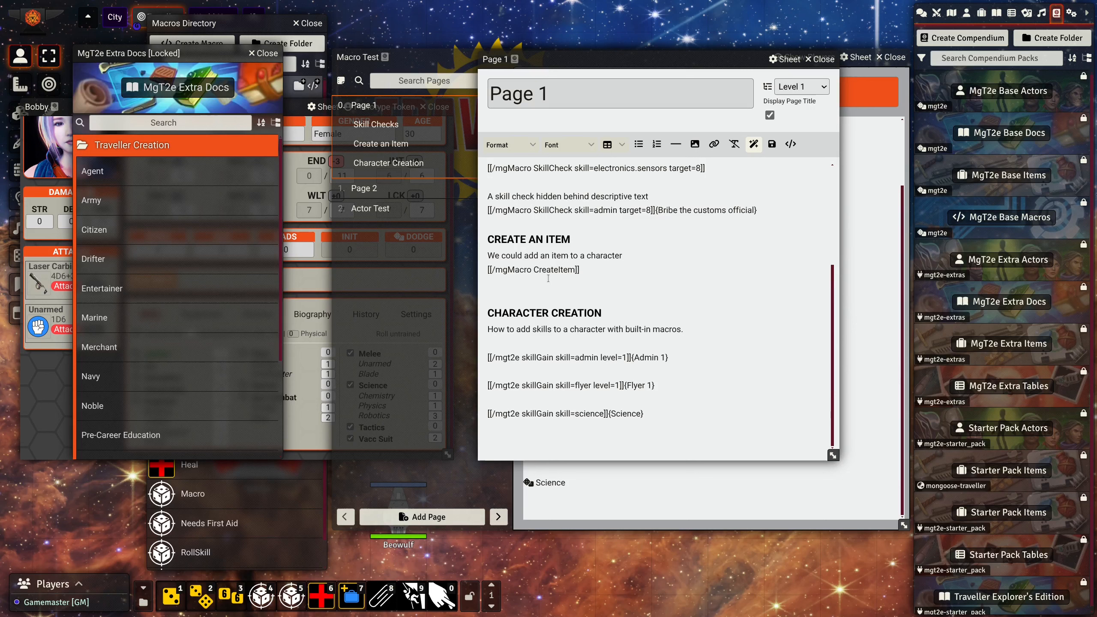
Step: Compare the mgMacro and mgt2e skillGain commands in Page 1's source, close the macros directory, and open the MgT2e Base Macros compendium
double_click(509, 357)
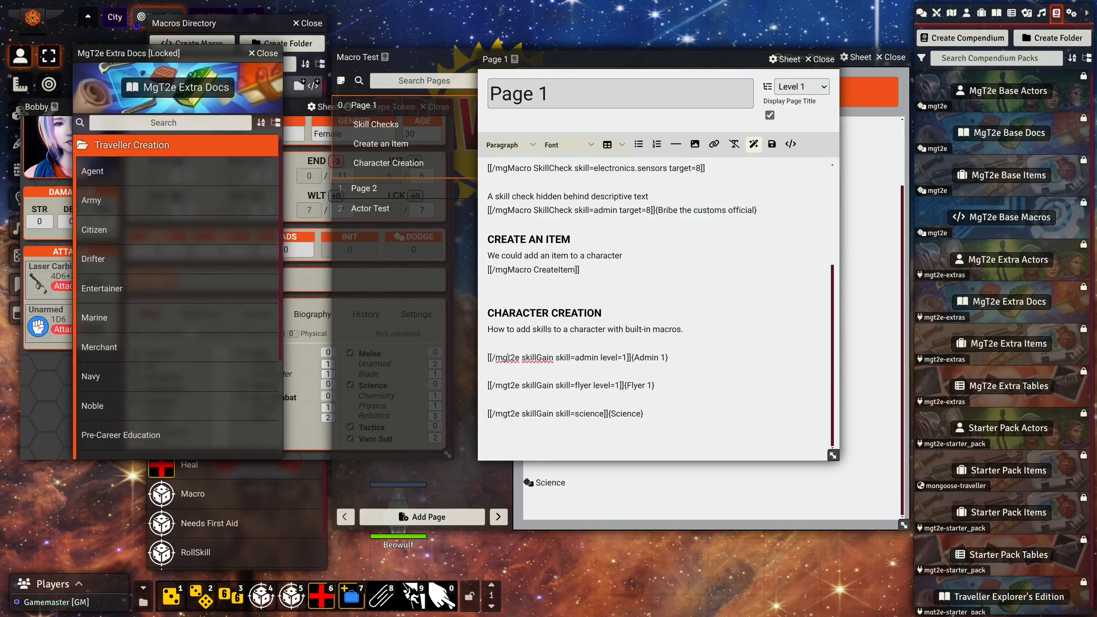
double_click(506, 170)
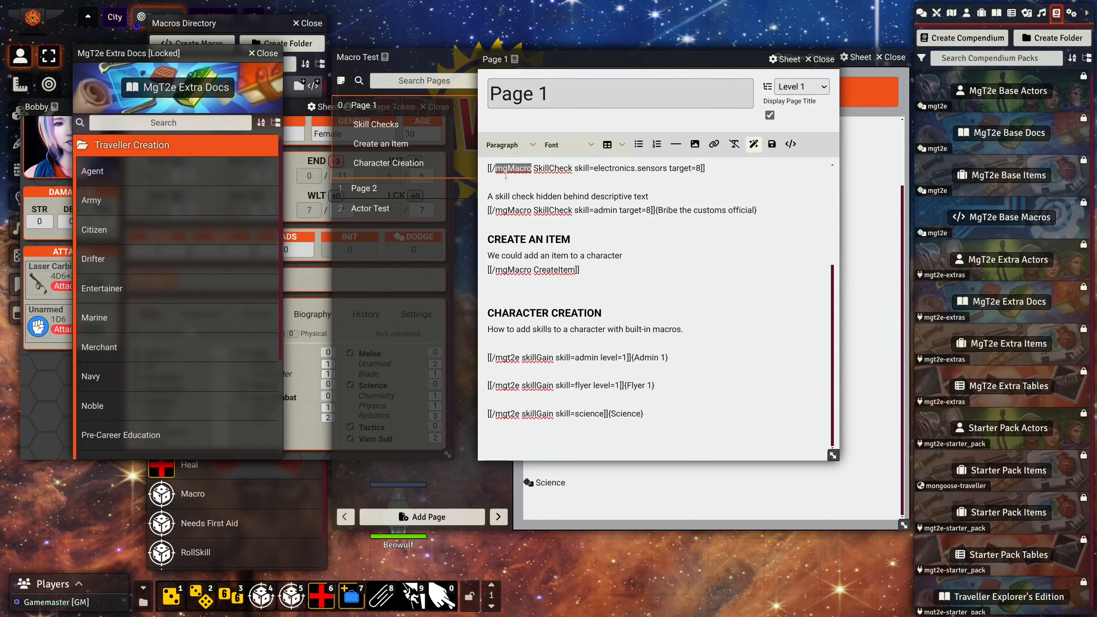
scroll(515, 226, "up", 2)
left_click(509, 226)
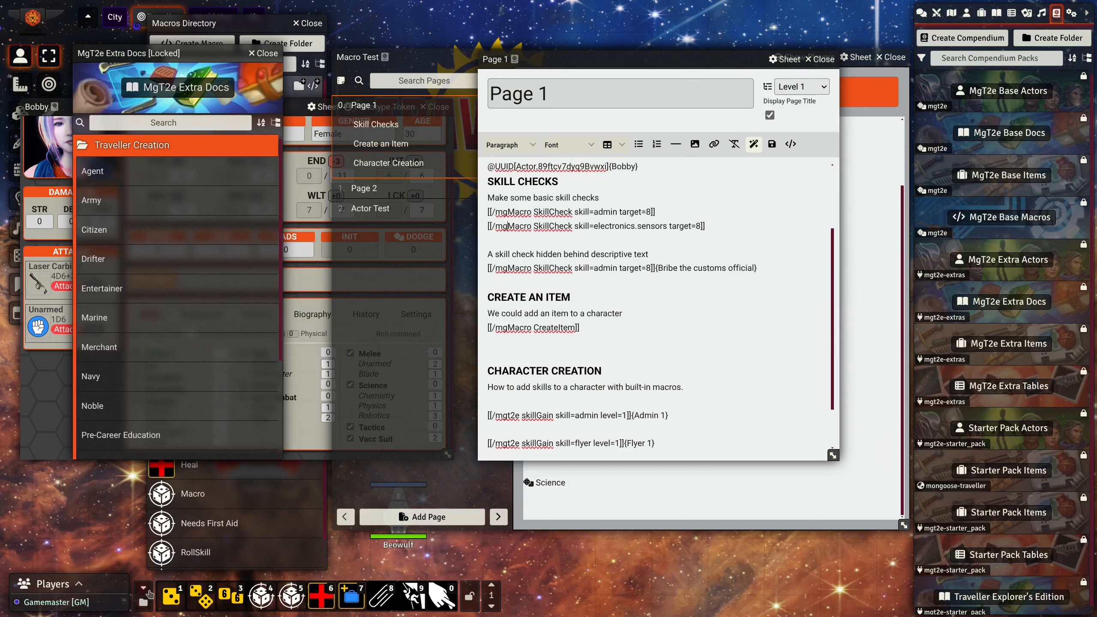
left_click(144, 602)
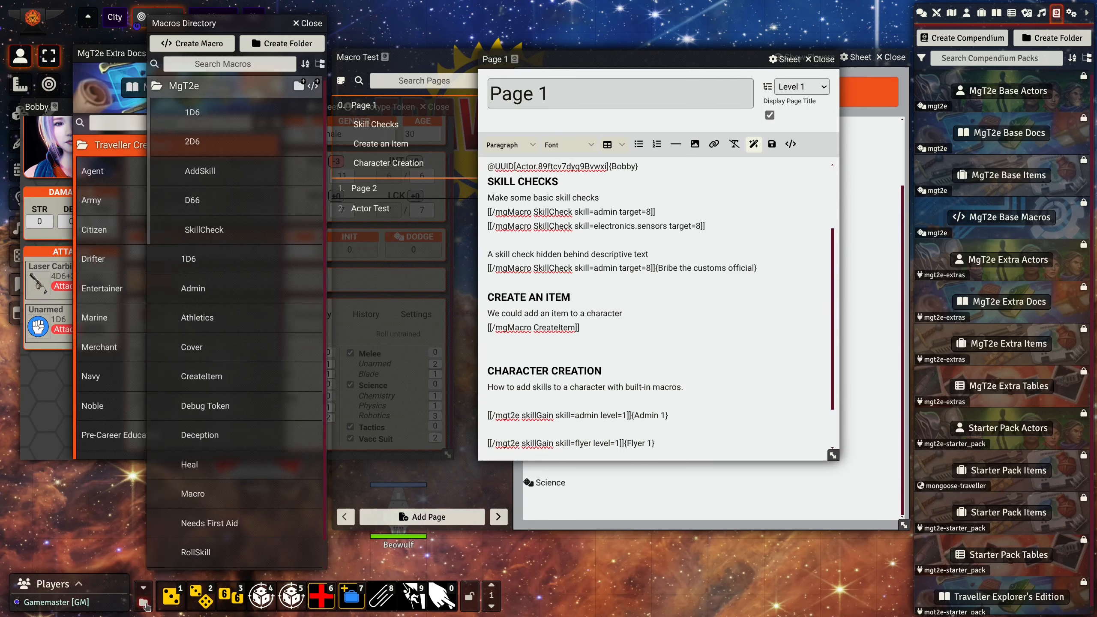
left_click(308, 23)
scroll(516, 292, "down", 2)
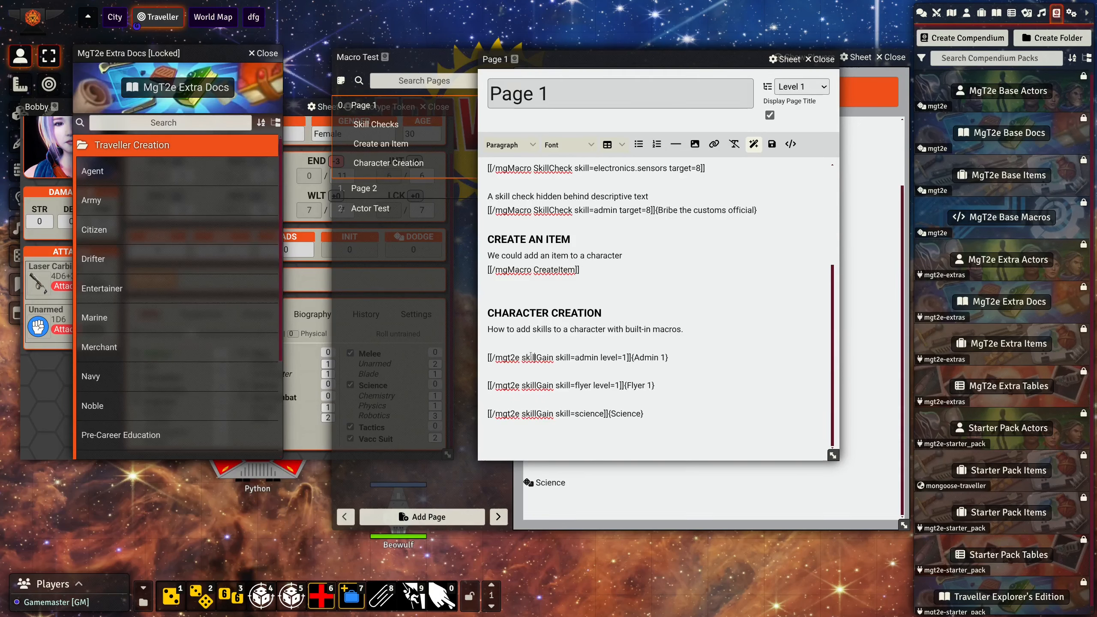
scroll(531, 355, "up", 2)
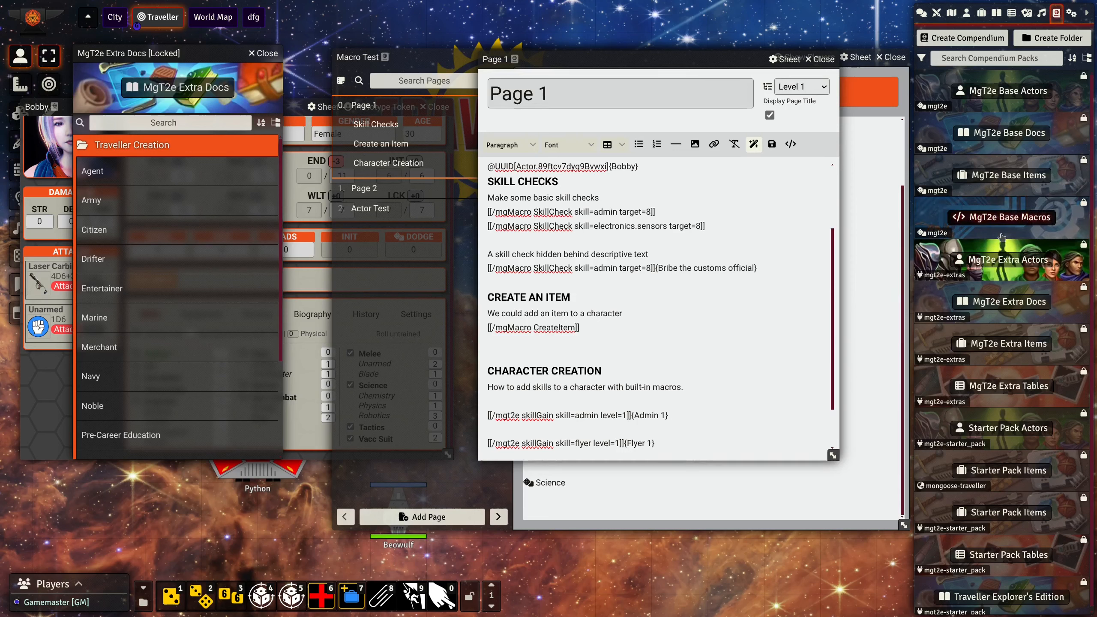
left_click(1006, 218)
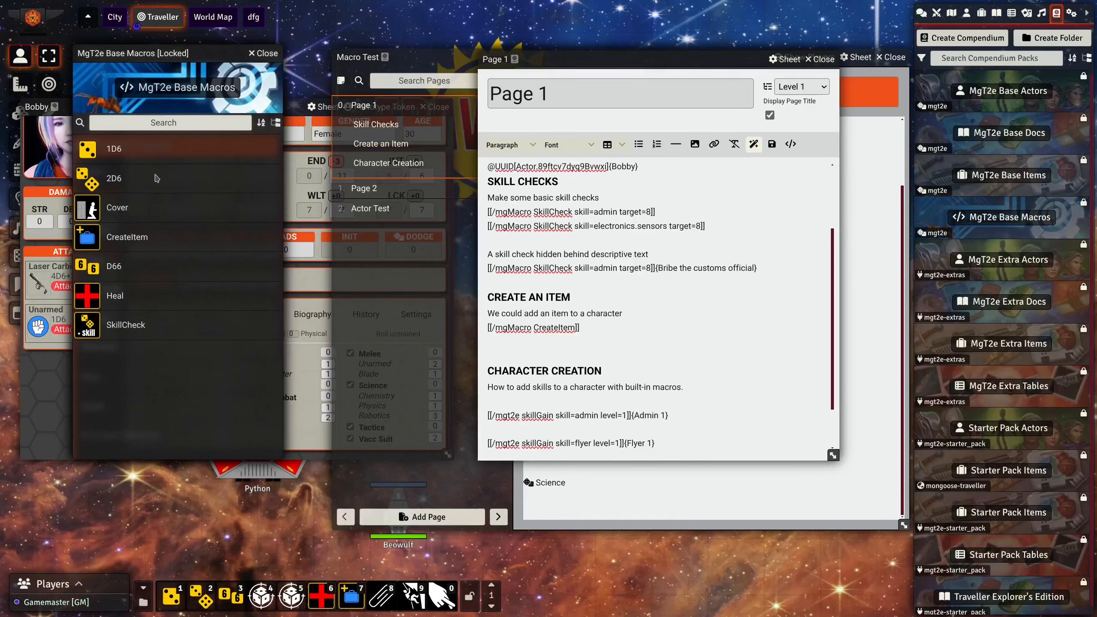
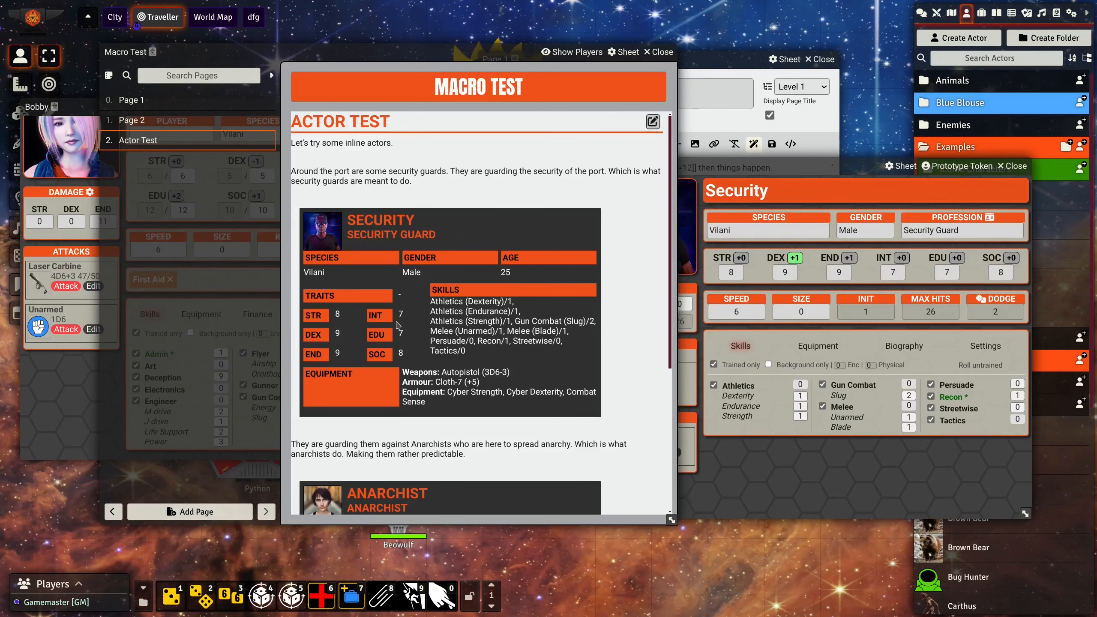
Step: Review the inline actor blocks on the Actor Test page, and close the Security sheet and the Macro Test journal
scroll(410, 331, "down", 5)
scroll(416, 334, "up", 5)
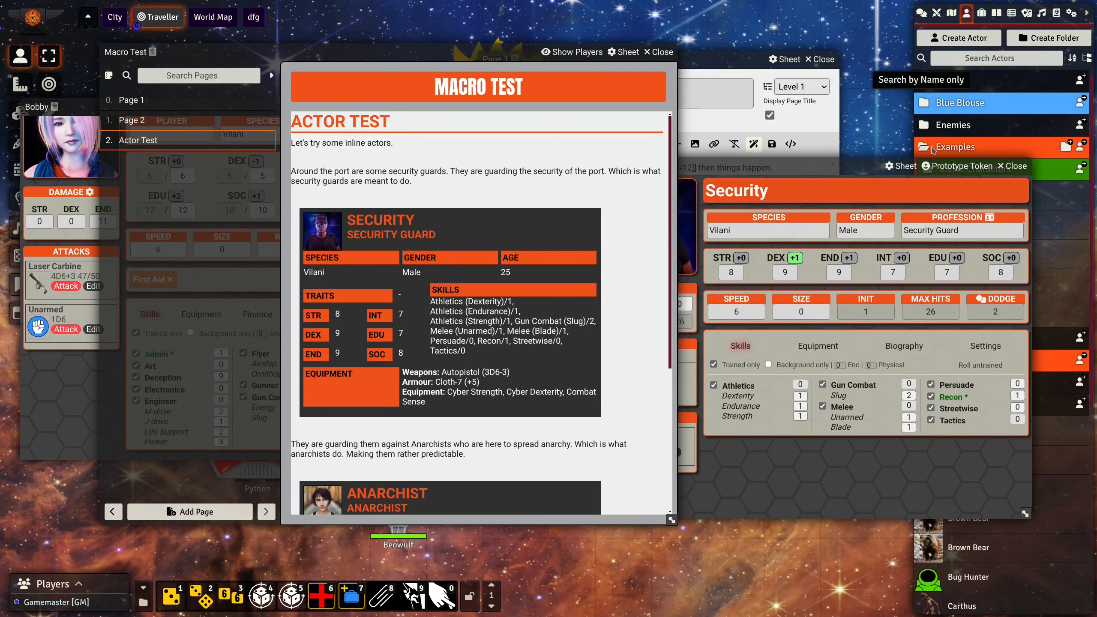
left_click(1006, 166)
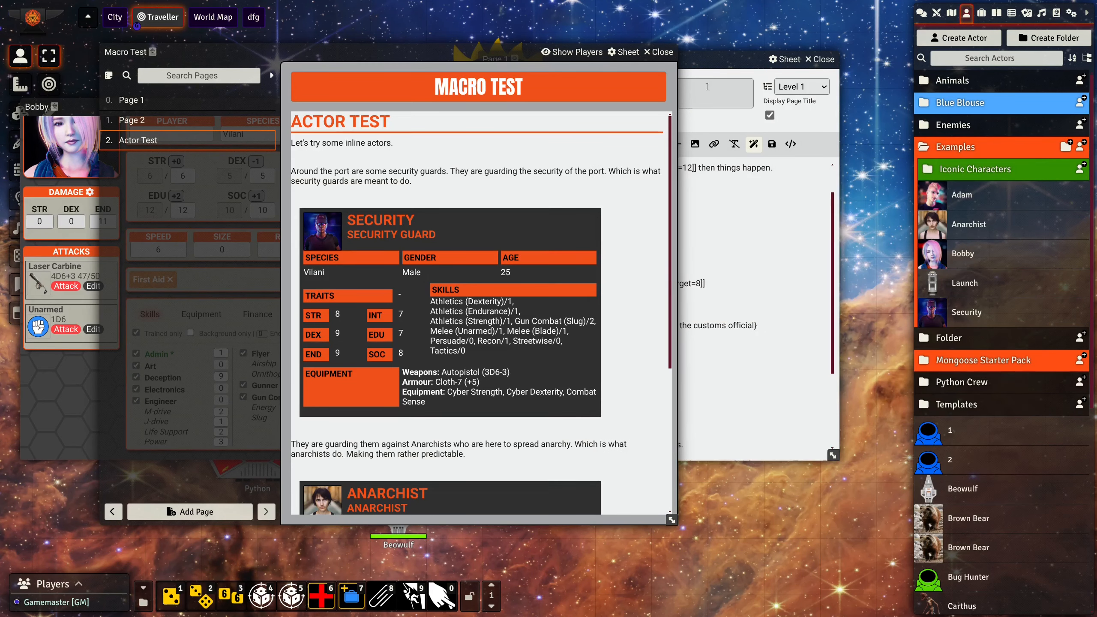
left_click(660, 52)
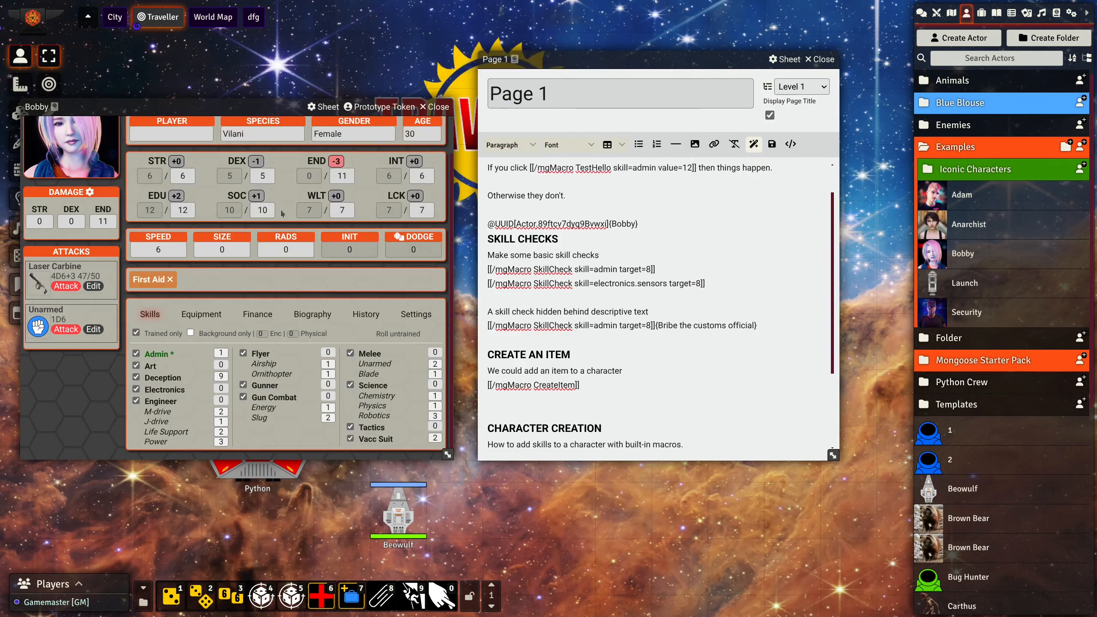
Step: Add an Armour item to the owned items in Bobby's equipment
left_click(201, 314)
scroll(258, 295, "down", 5)
scroll(258, 295, "up", 5)
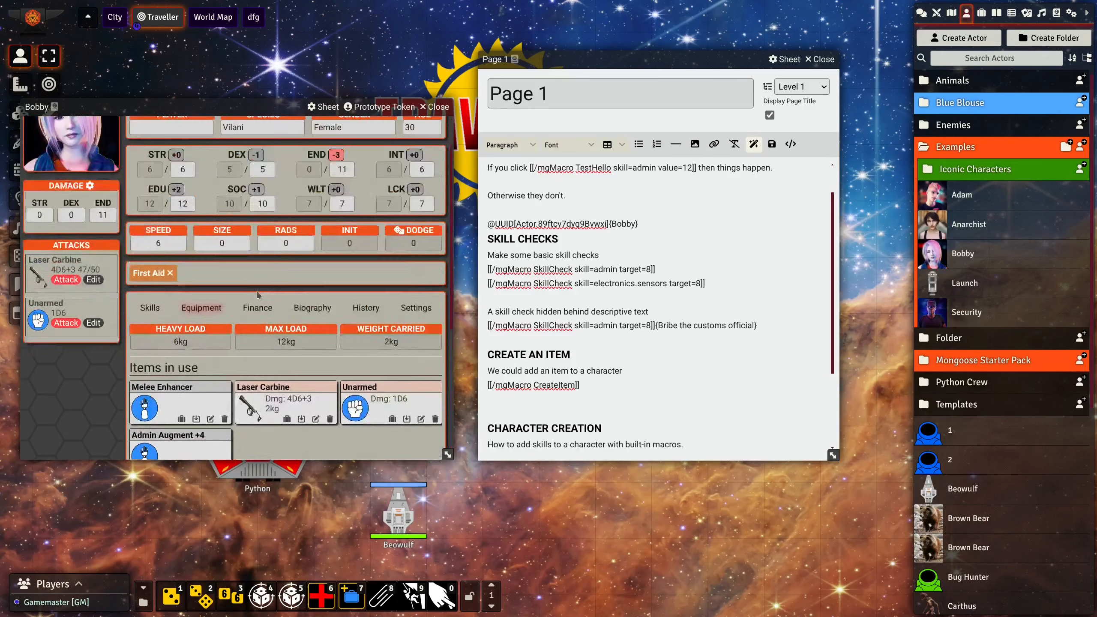
scroll(258, 296, "down", 5)
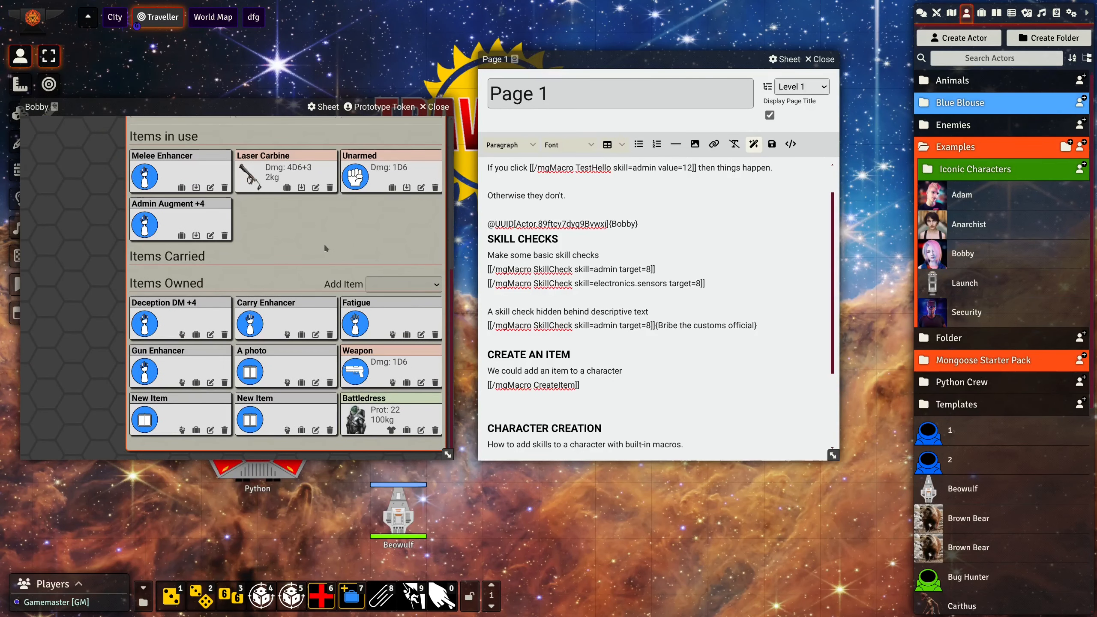
left_click(422, 284)
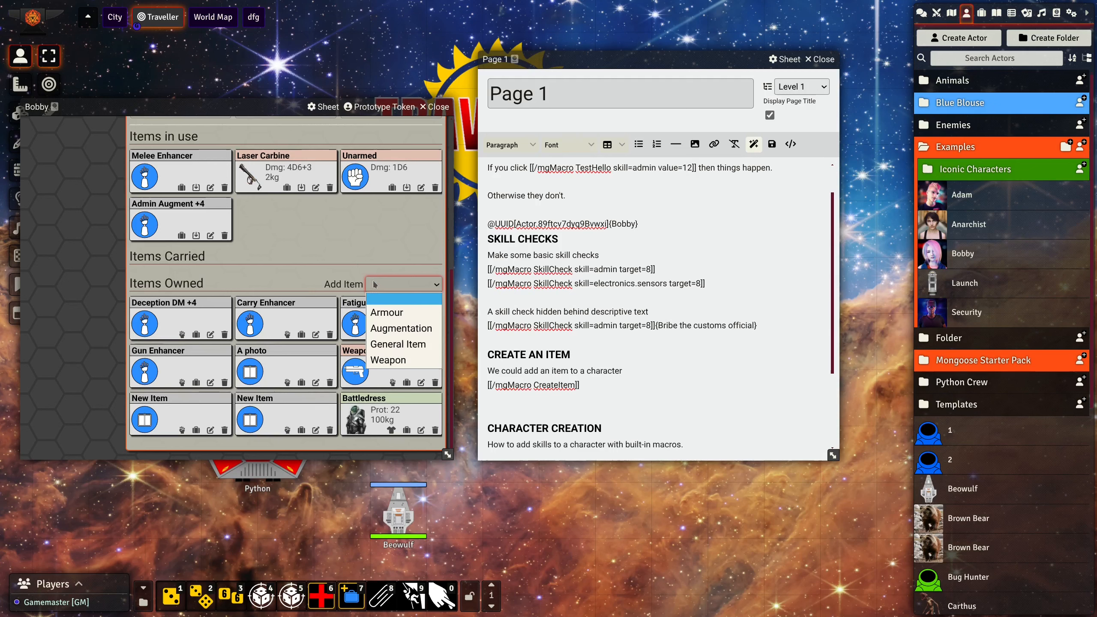
left_click(377, 312)
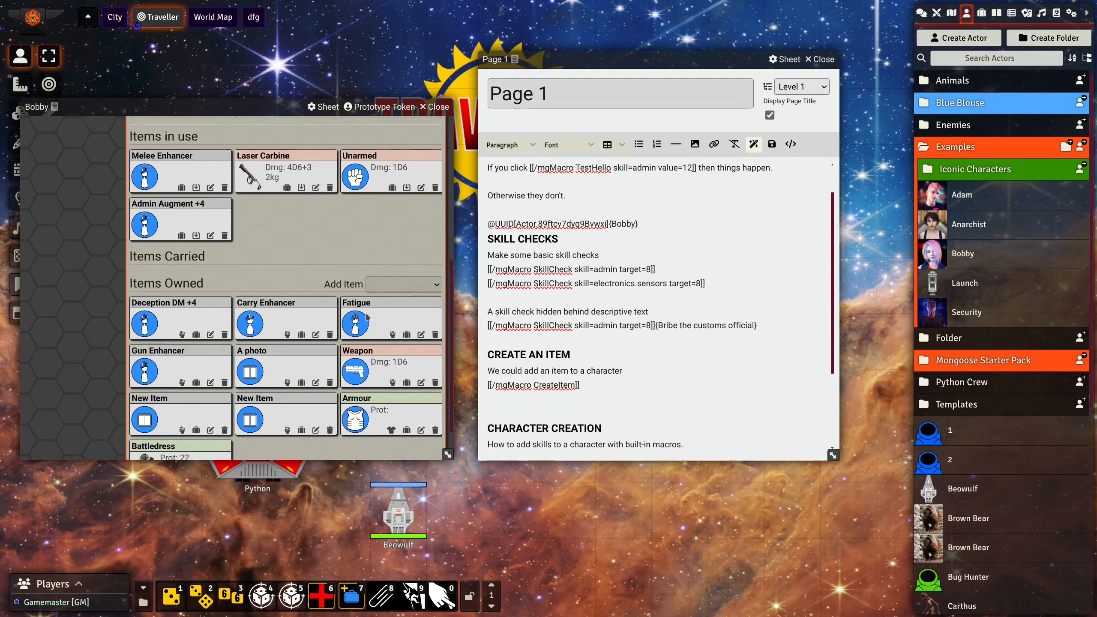
Step: Add a General Item to Bobby's owned items, and enlarge the character sheet
left_click(395, 285)
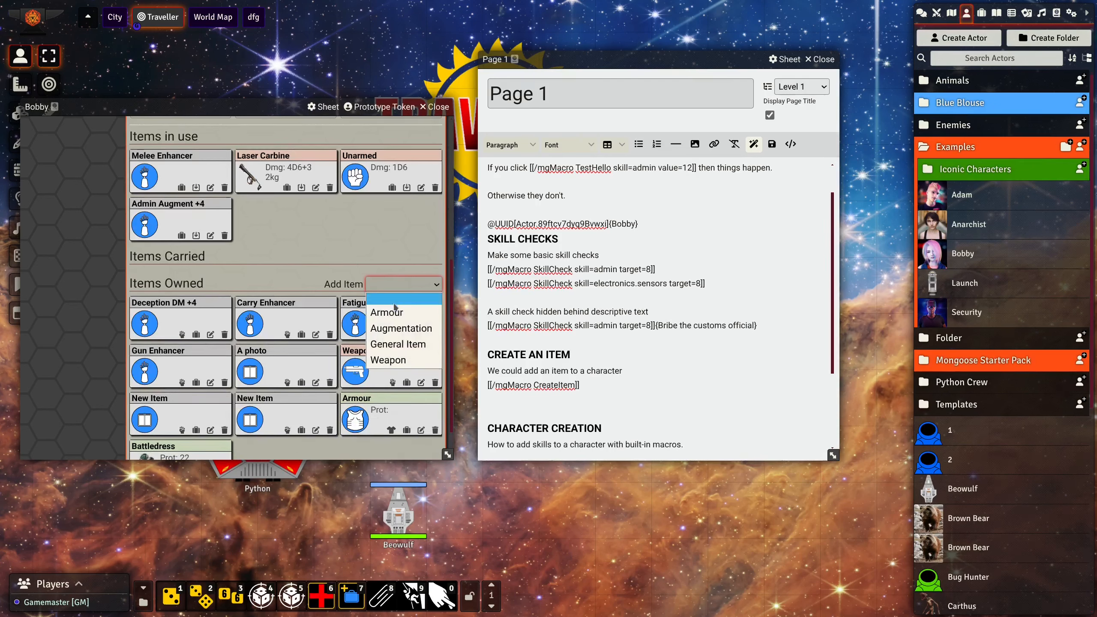
left_click(397, 344)
scroll(302, 359, "down", 1)
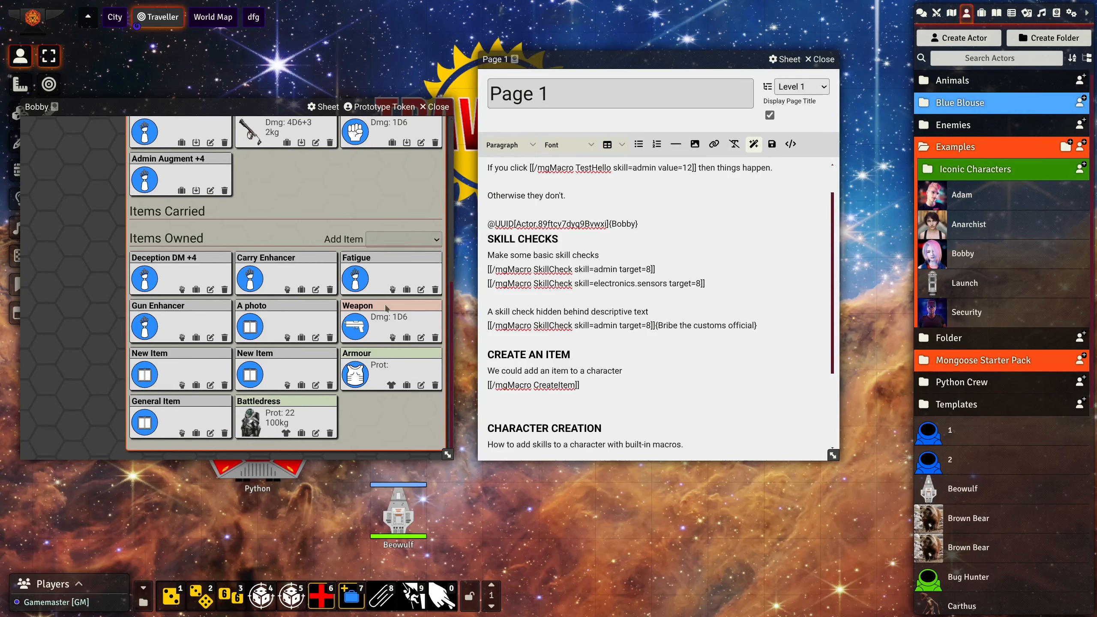
left_click_drag(450, 456, 542, 521)
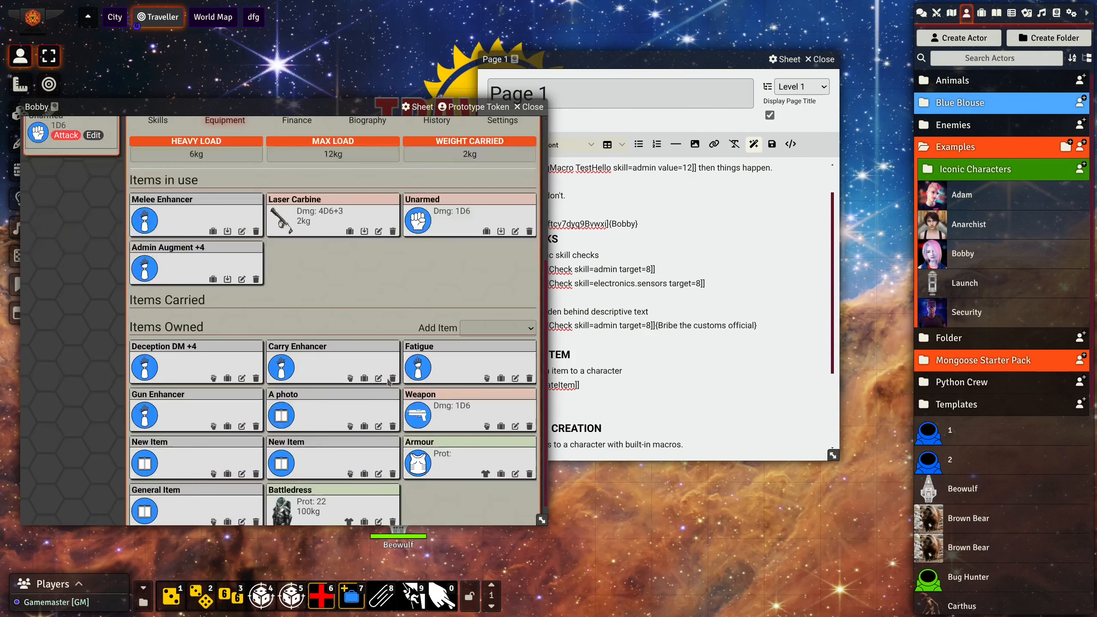
scroll(388, 379, "down", 1)
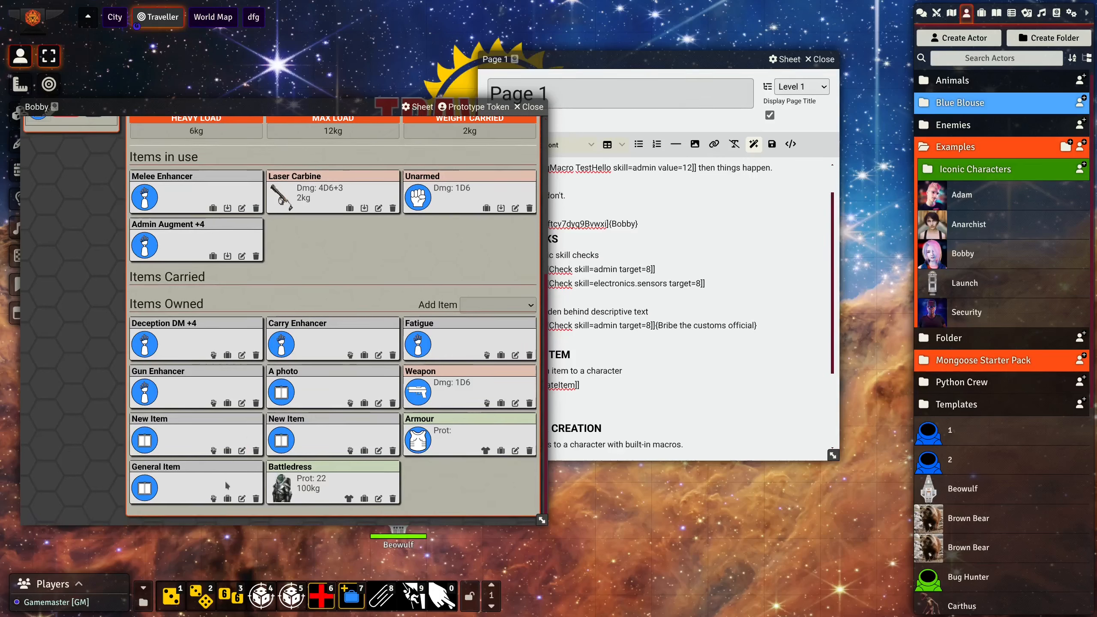
Step: Rename the new General Item to A Lollipop, set its tech level to 3 (Steam), and close its sheet
left_click(242, 499)
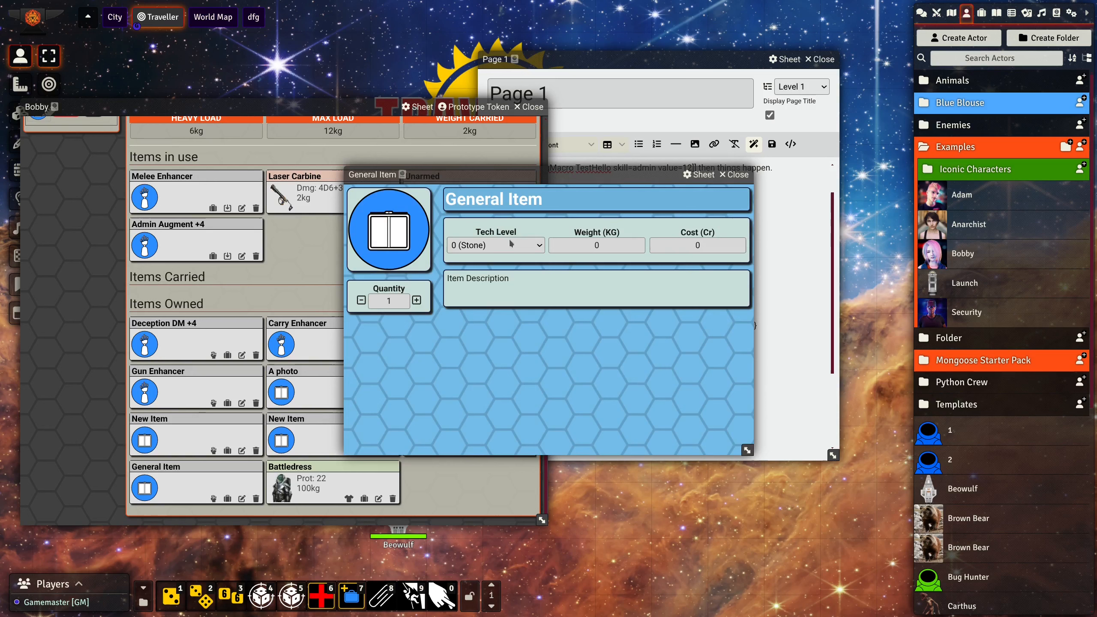
triple_click(502, 206)
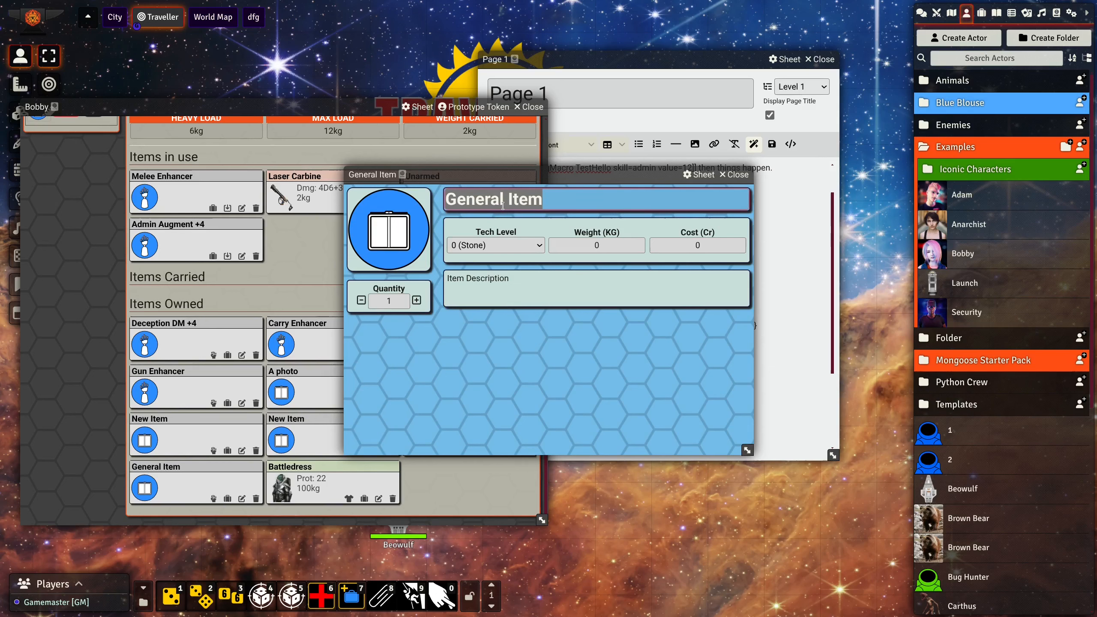
type("A Lollio")
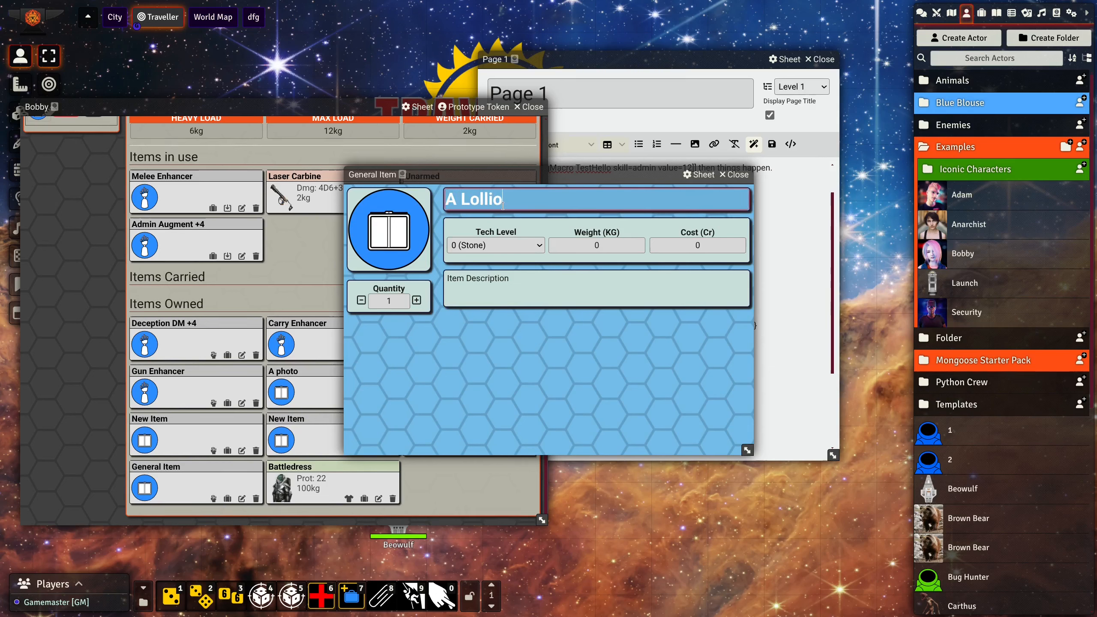
key("BackSpace")
type("pop")
key("Return")
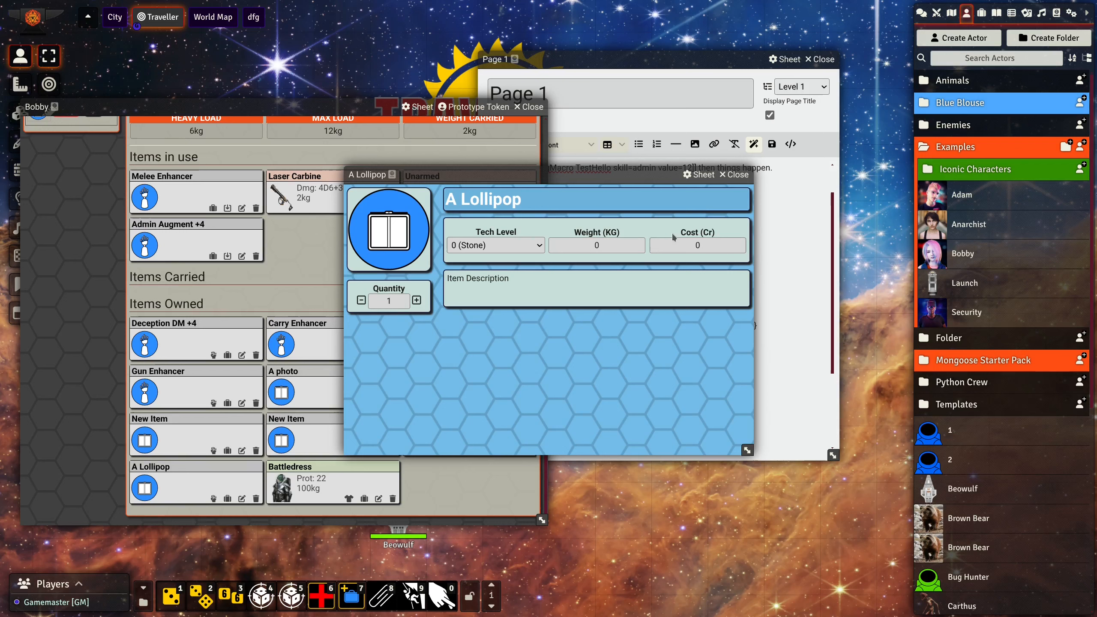
left_click(507, 245)
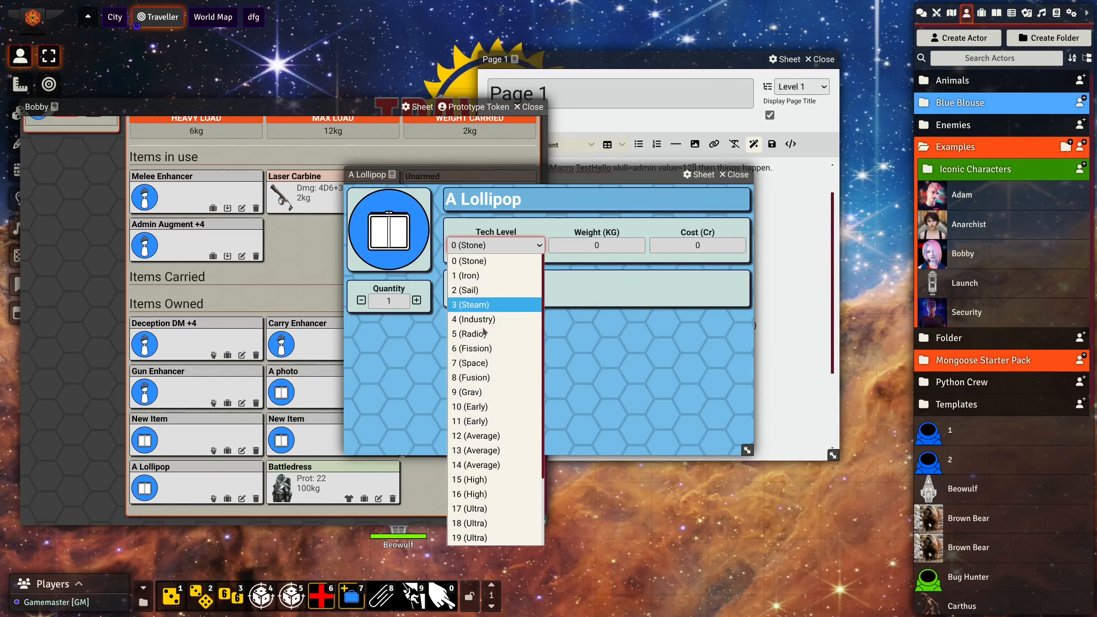
left_click(486, 305)
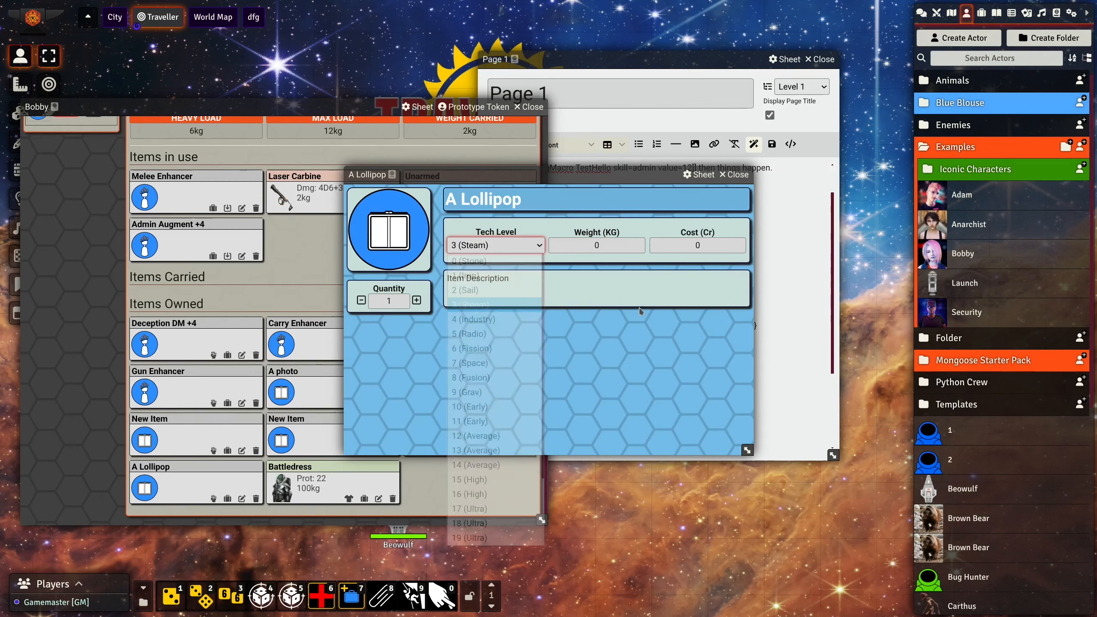
left_click(735, 174)
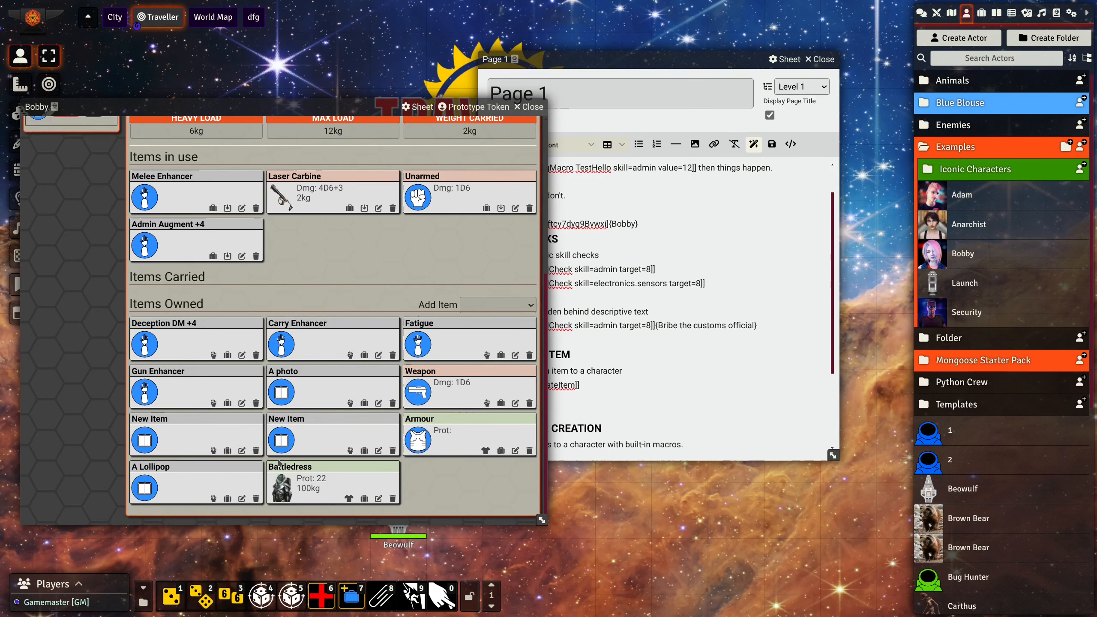
left_click_drag(251, 107, 265, 116)
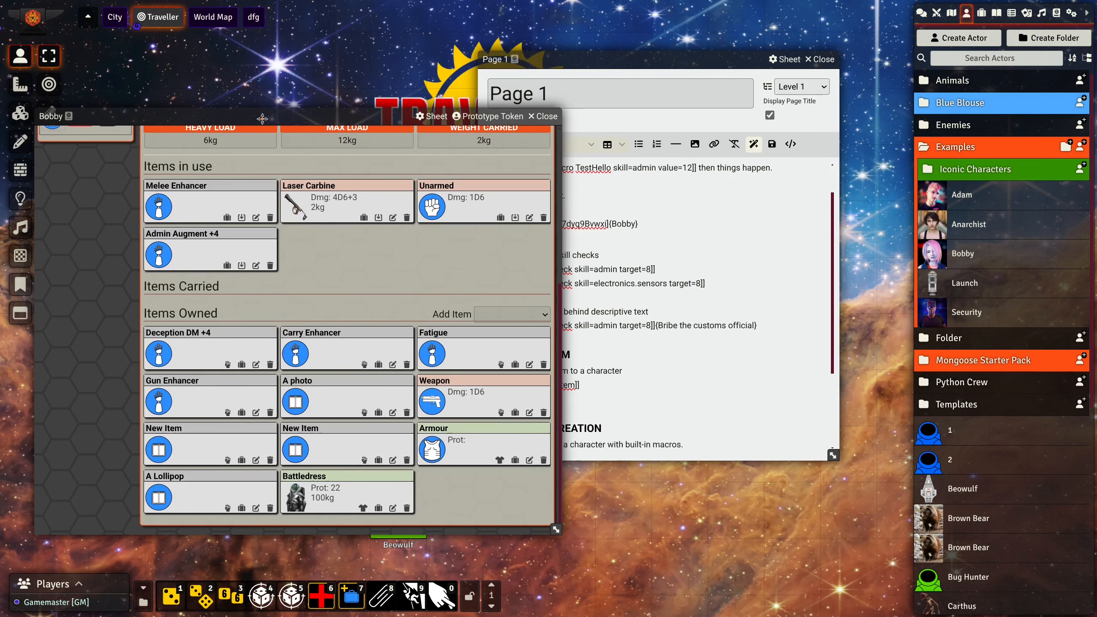
scroll(326, 374, "up", 4)
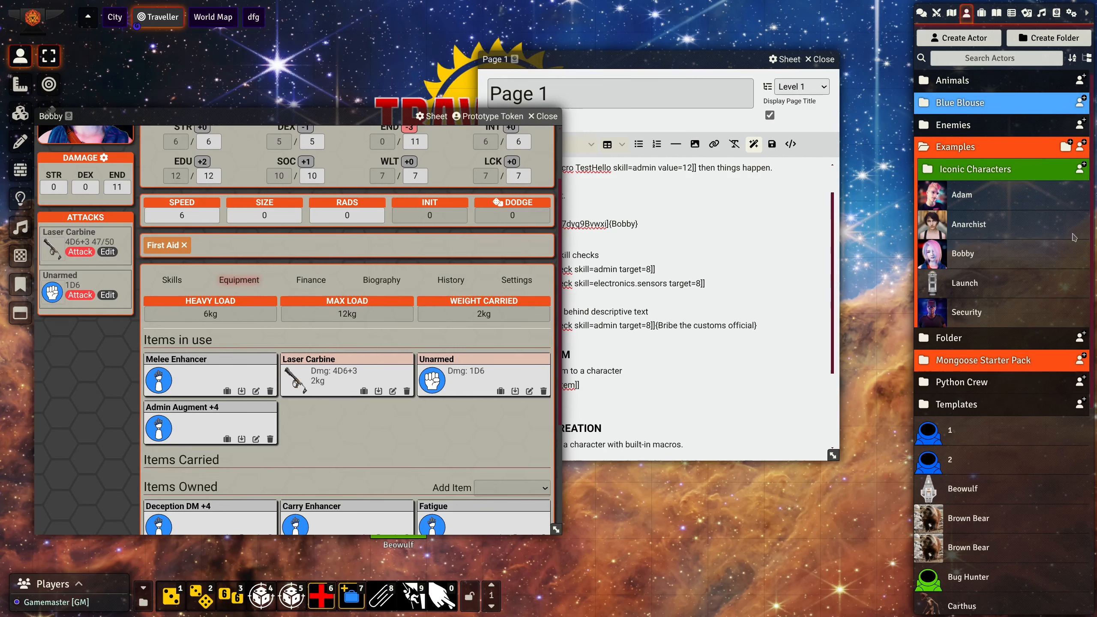
scroll(313, 346, "down", 3)
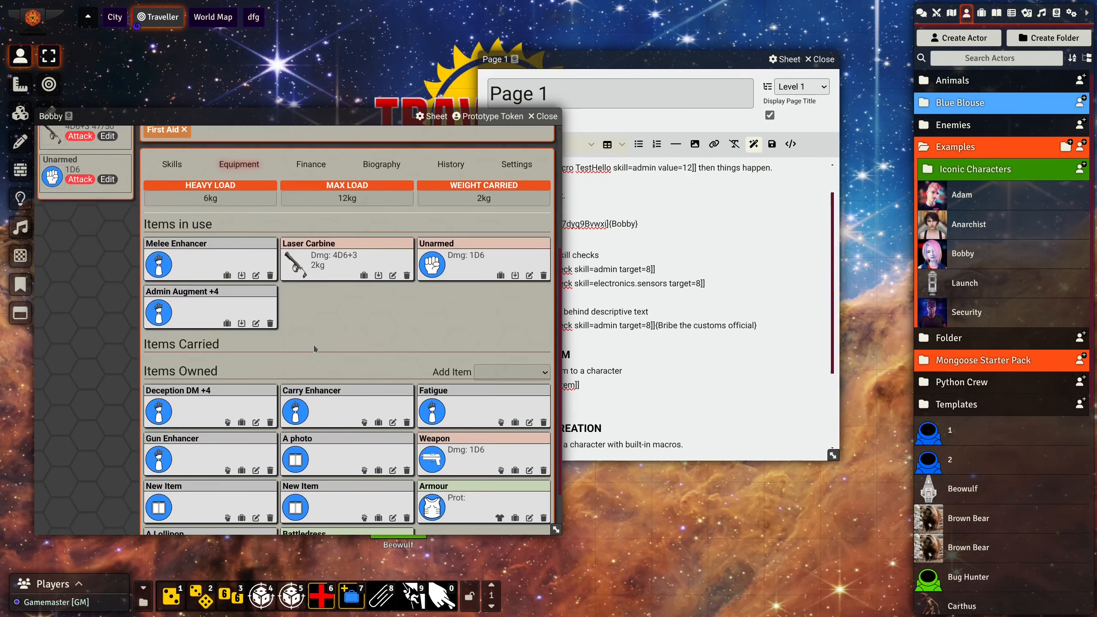
scroll(315, 349, "down", 2)
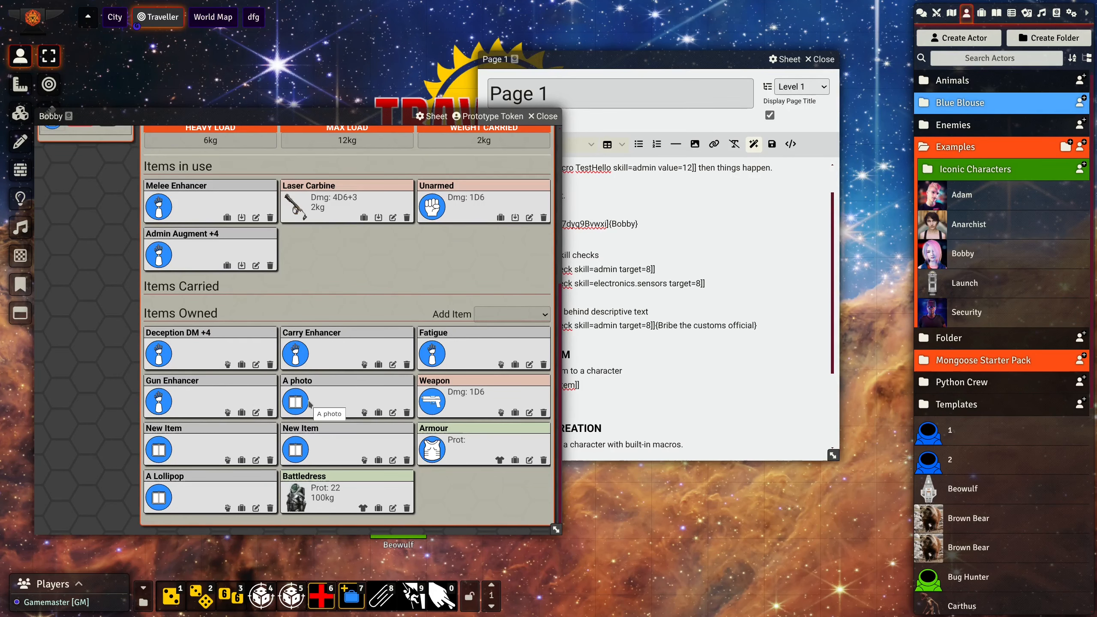
scroll(305, 402, "up", 7)
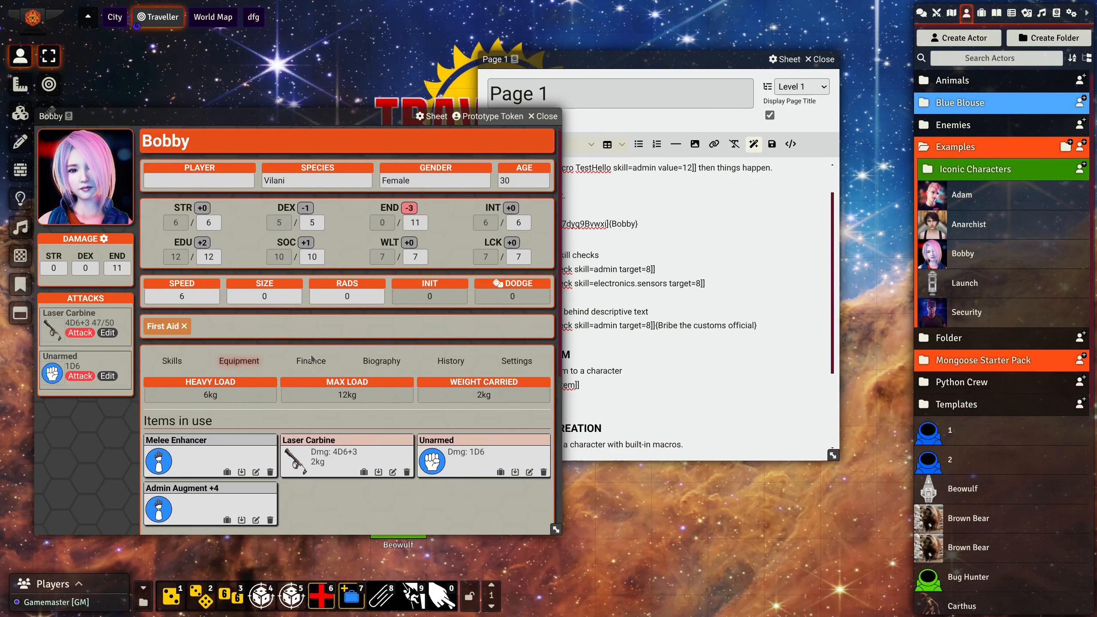
Step: Add INT, EDU and LCK to the characteristics shown as damage on Bobby's sheet
left_click_drag(289, 113, 405, 109)
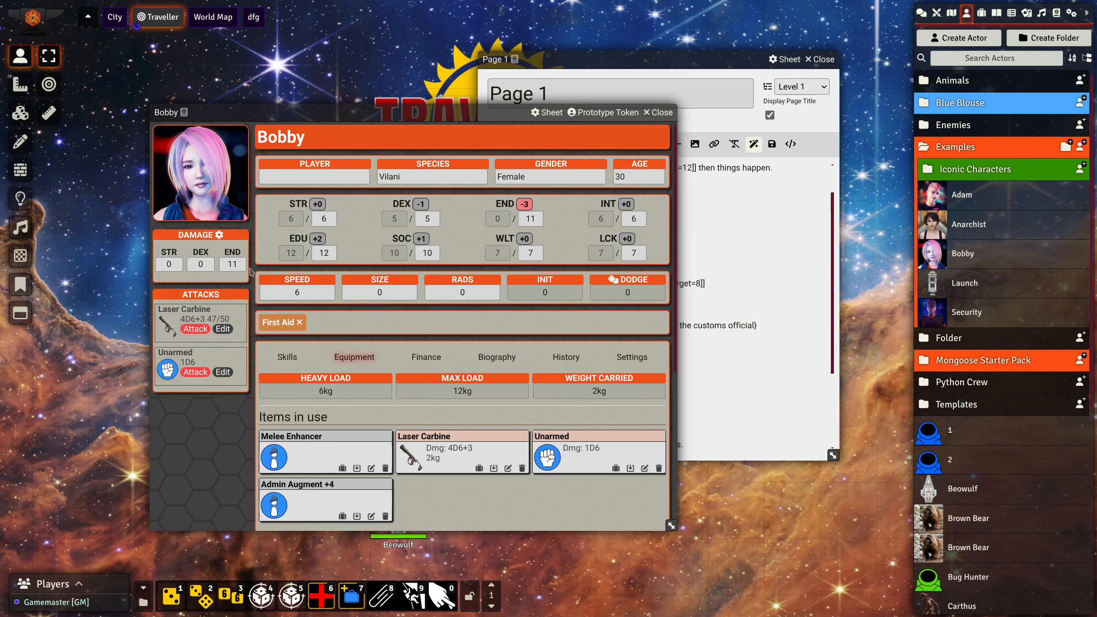
left_click(219, 235)
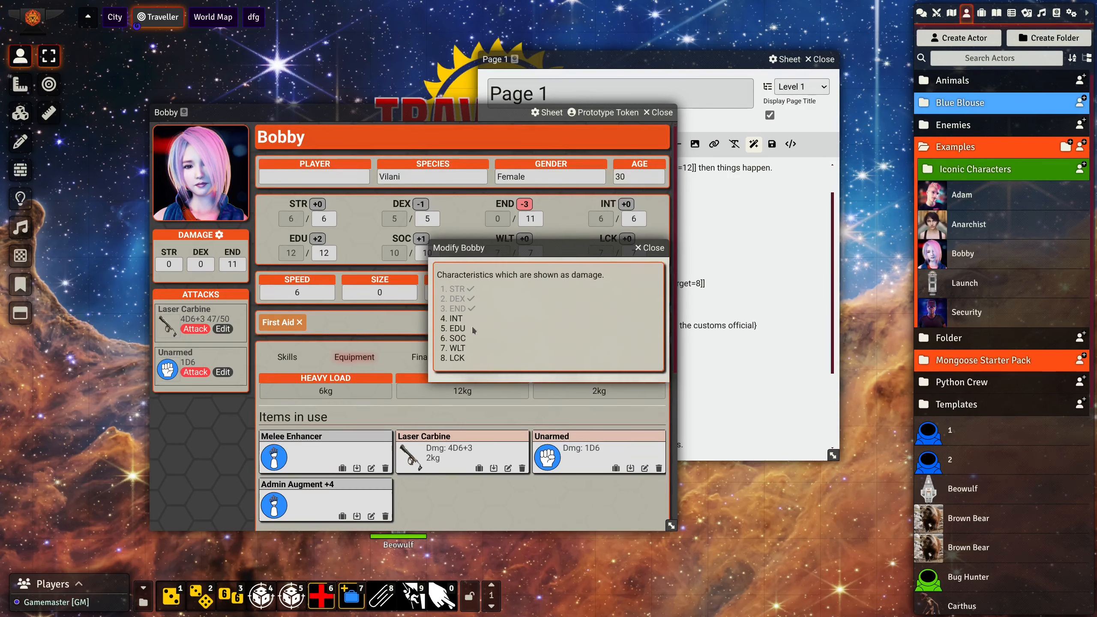
left_click(458, 318)
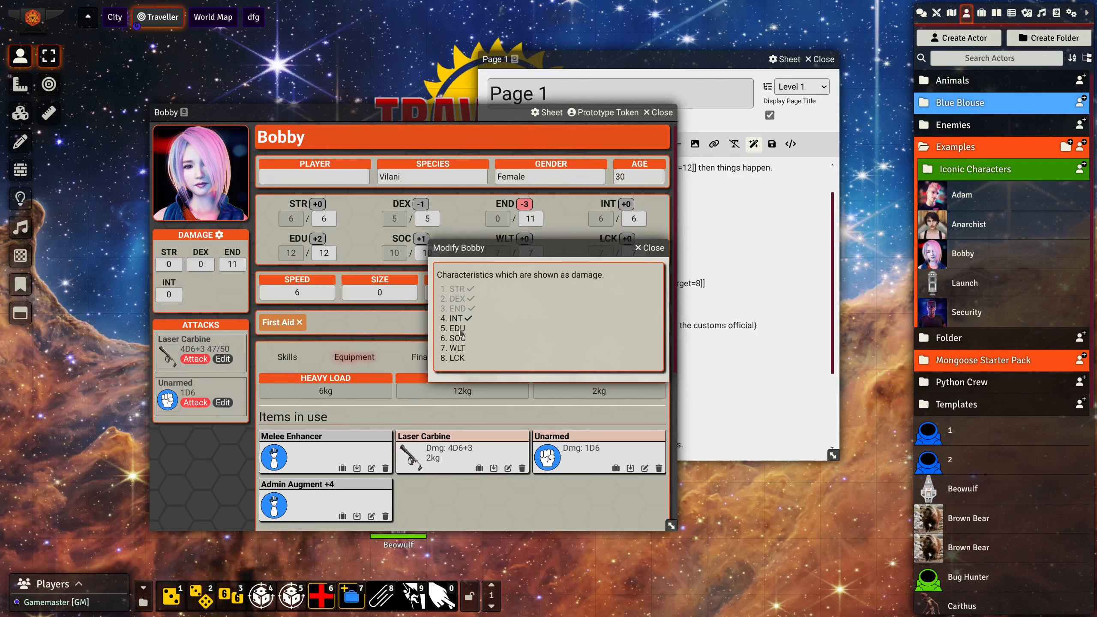
left_click(461, 331)
left_click(456, 359)
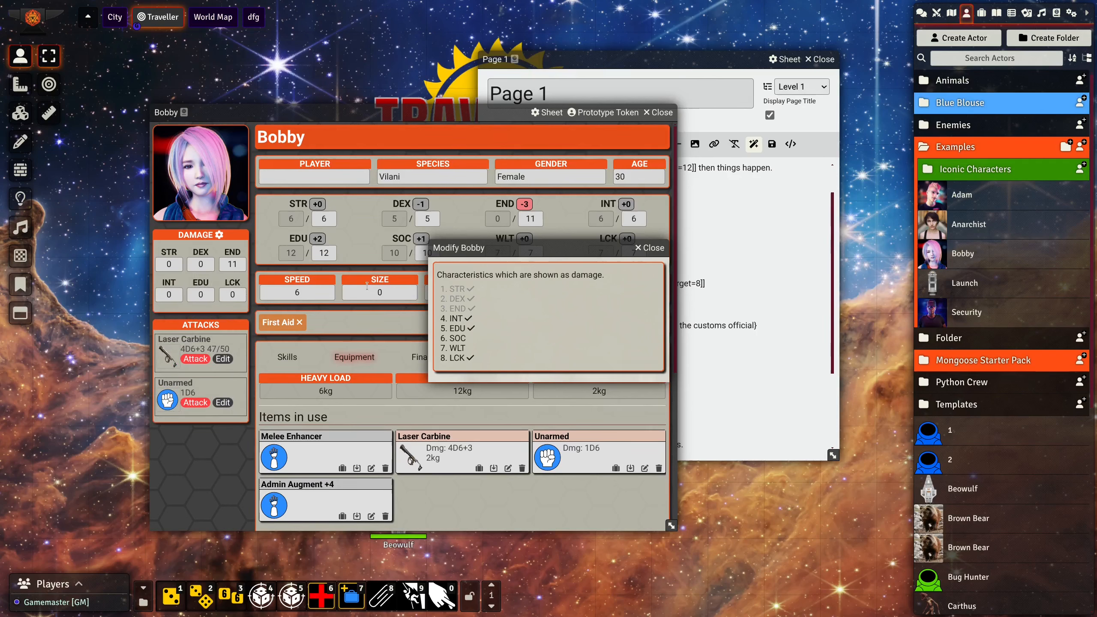
mouse_move(549, 248)
left_mouse_down()
mouse_move(389, 313)
mouse_move(409, 311)
left_mouse_up()
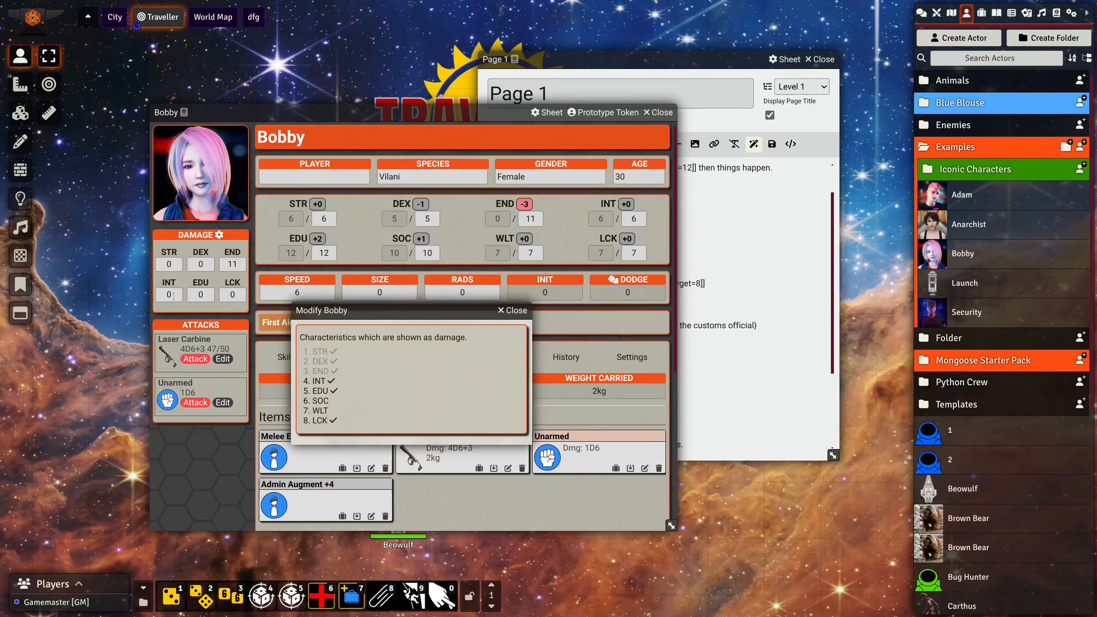
left_click(512, 311)
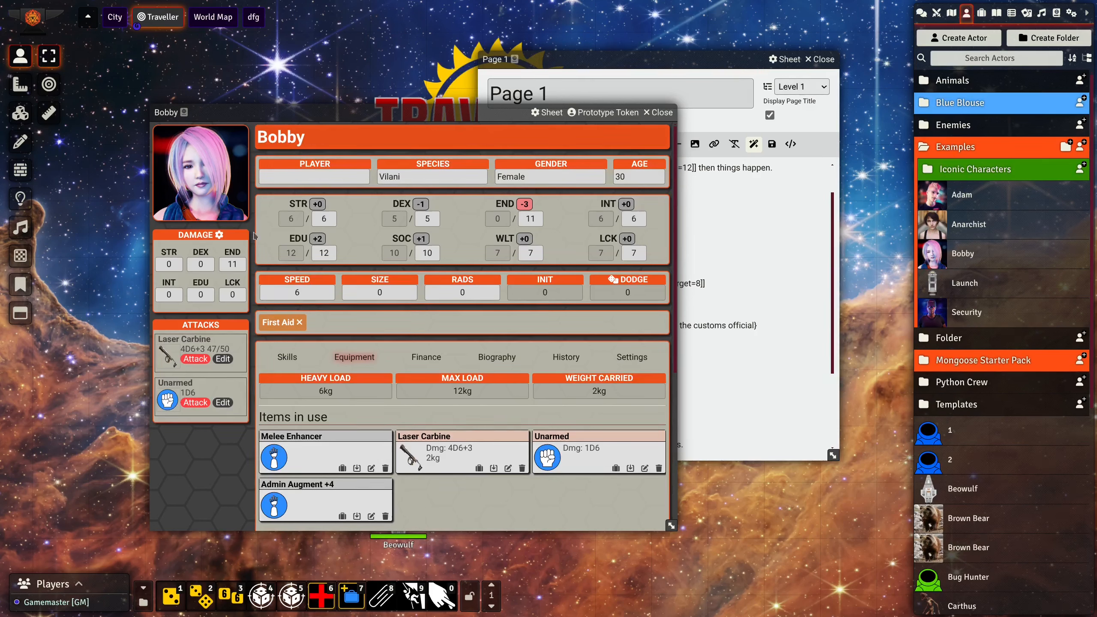
Step: Try an INT damage value of 5, reset it to 0, and check the damage characteristics selection
left_click(177, 297)
type("5")
left_click(207, 297)
left_click(179, 296)
type("0")
key("Return")
left_click(219, 235)
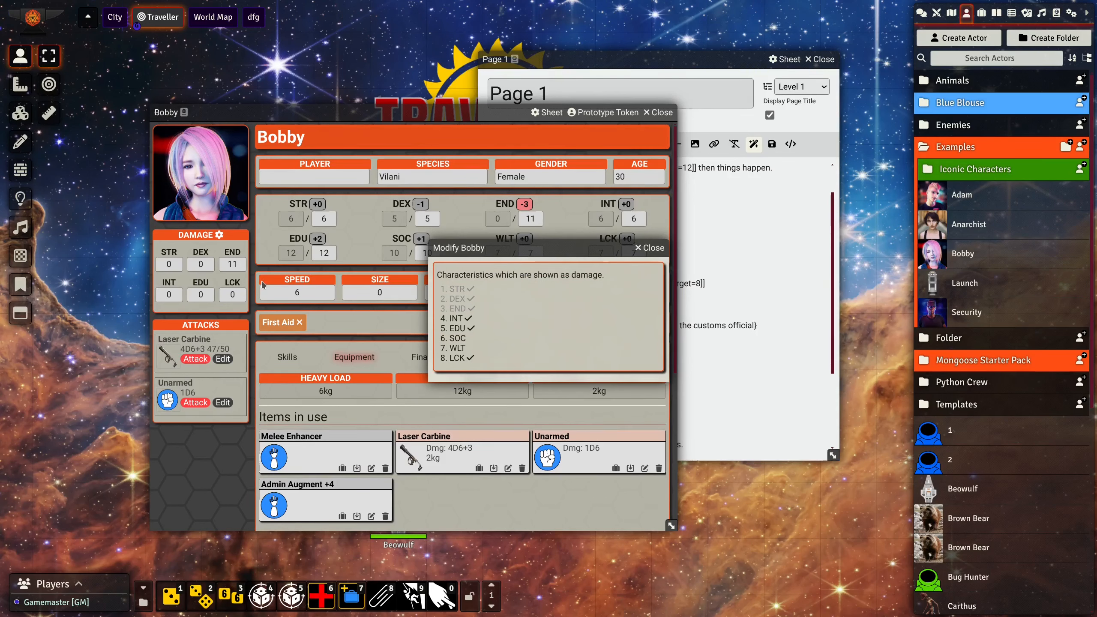
left_click(649, 248)
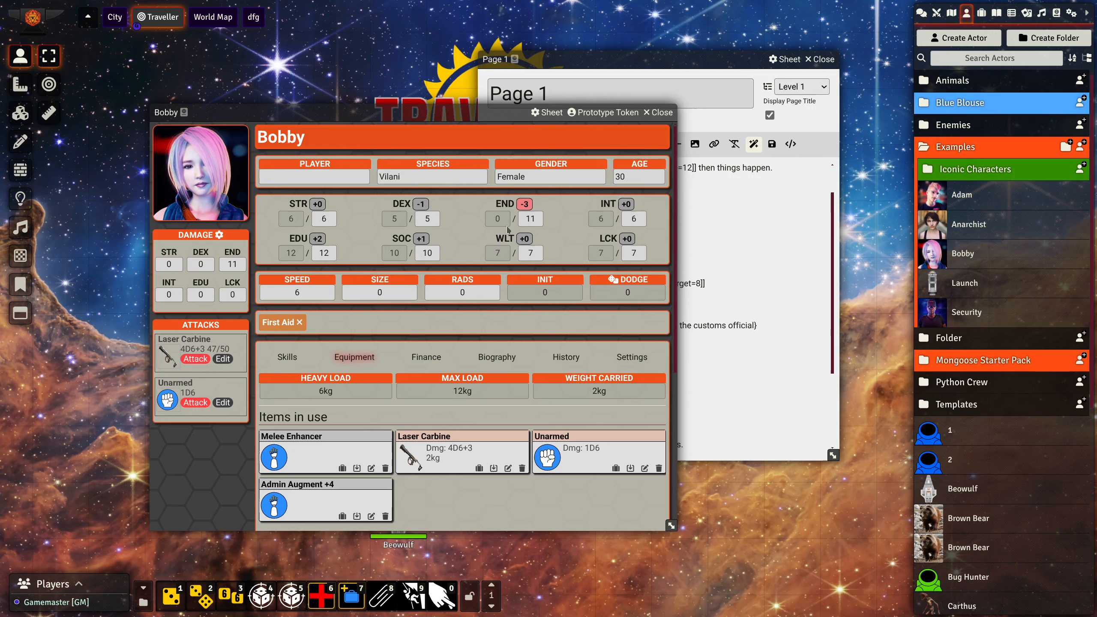
Step: Enable PSI and MRL among the displayed characteristics in Bobby's sheet settings
left_click(629, 358)
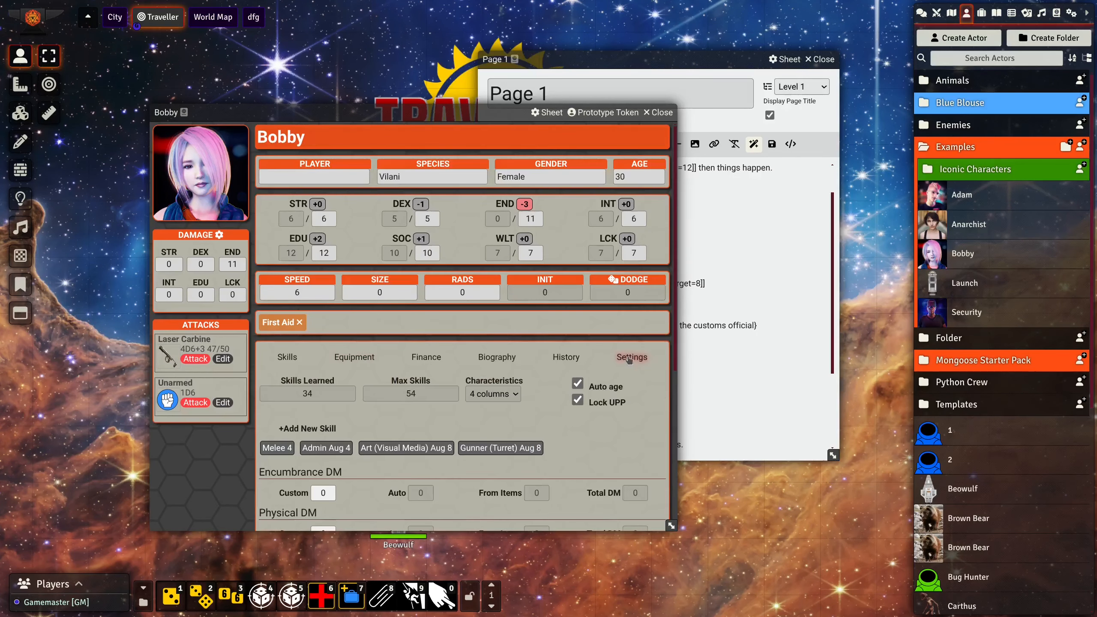
scroll(532, 333, "down", 6)
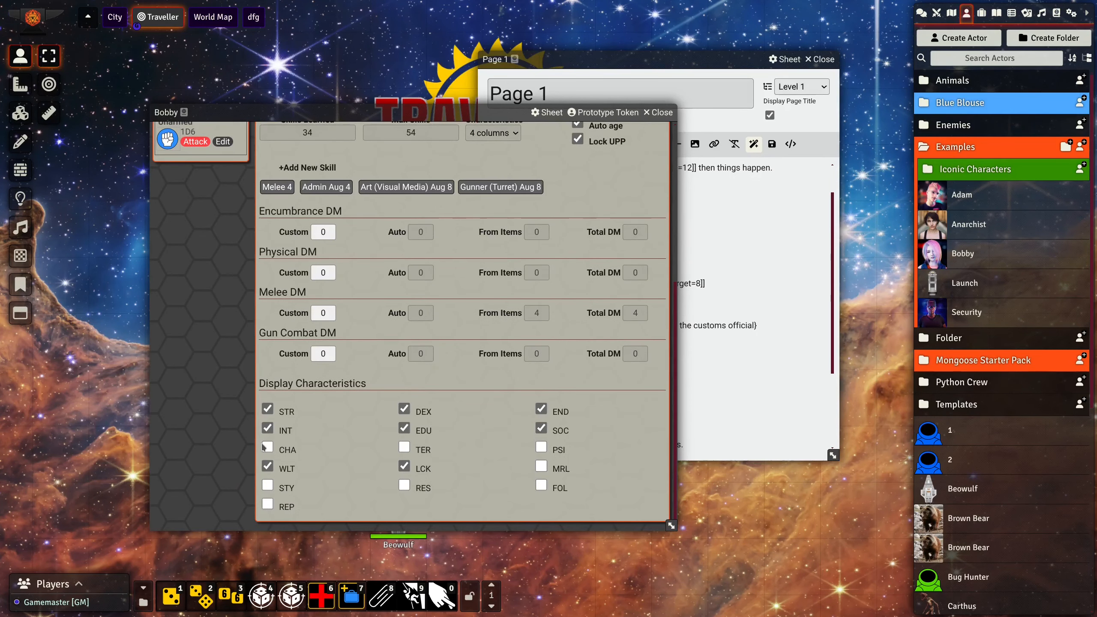
left_click(540, 448)
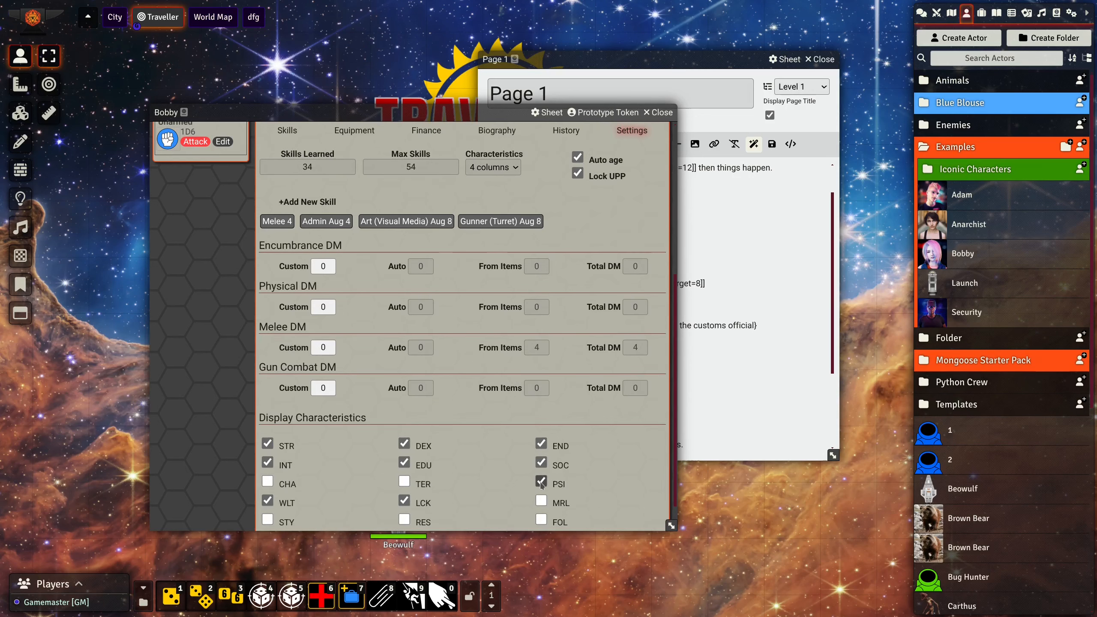
left_click(541, 501)
scroll(490, 434, "up", 6)
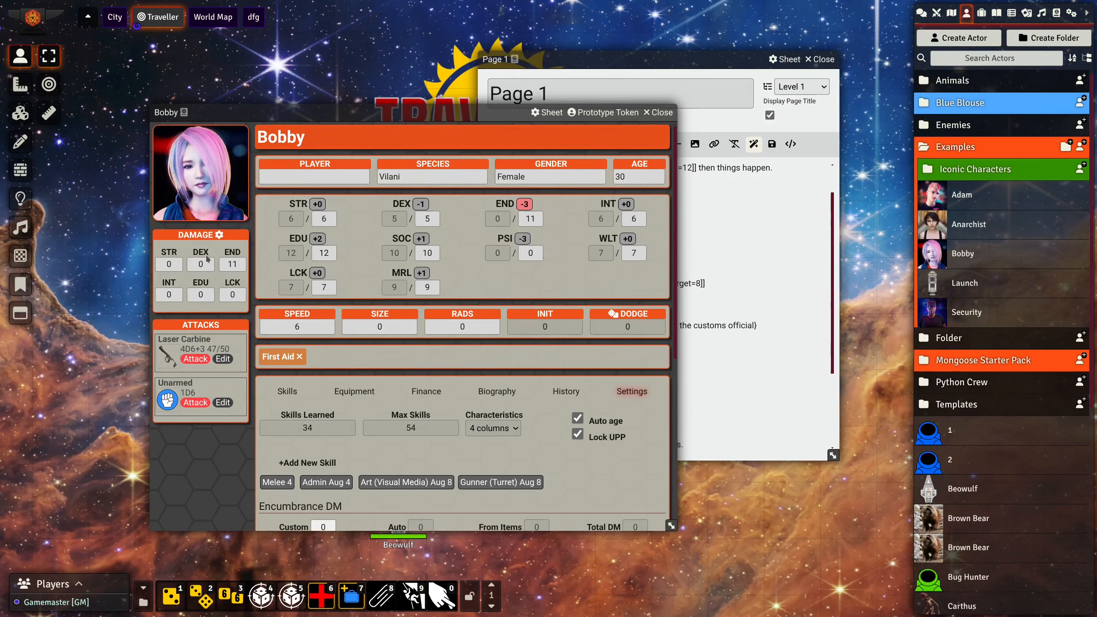
Step: Remove INT, EDU and LCK from the characteristics shown as damage on Bobby's sheet, leaving PSI unselected after trying it
left_click(219, 235)
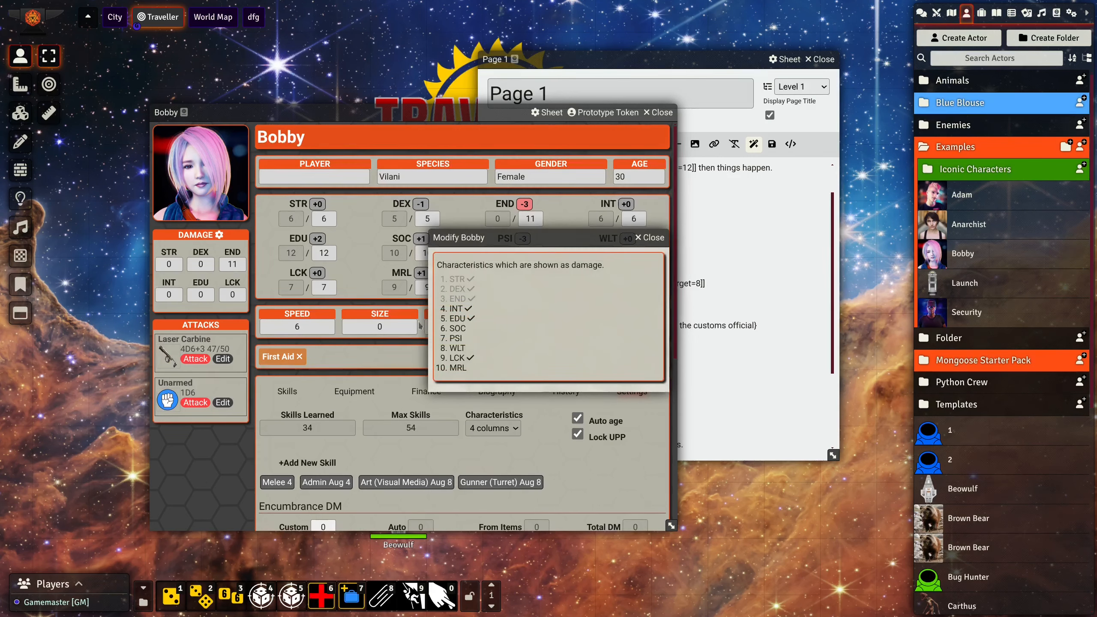
left_click(456, 339)
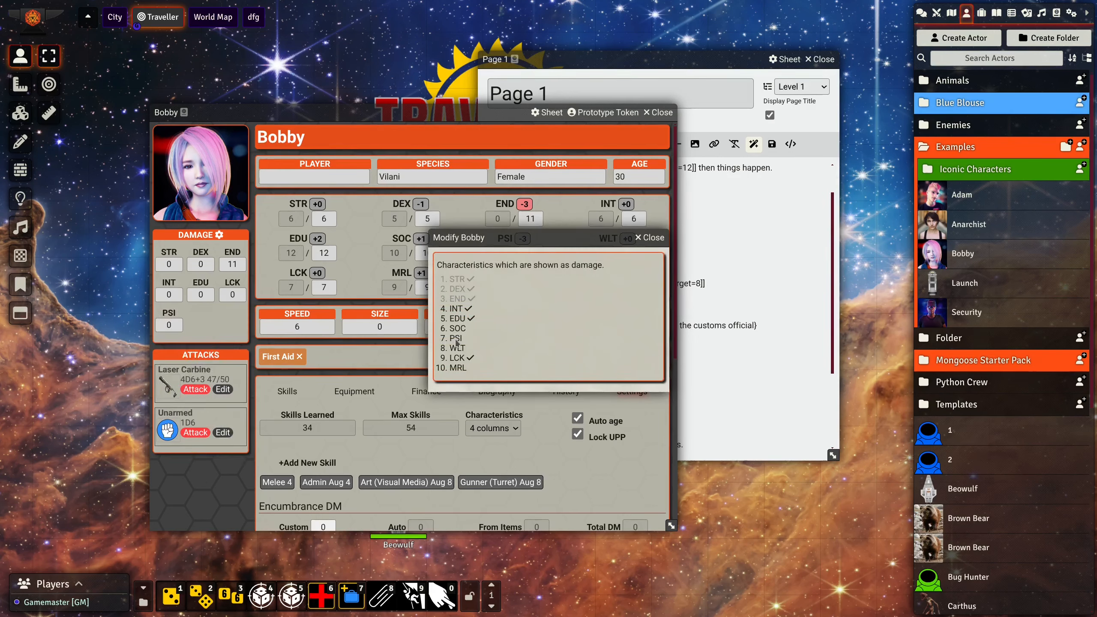
left_click(456, 358)
left_click(458, 319)
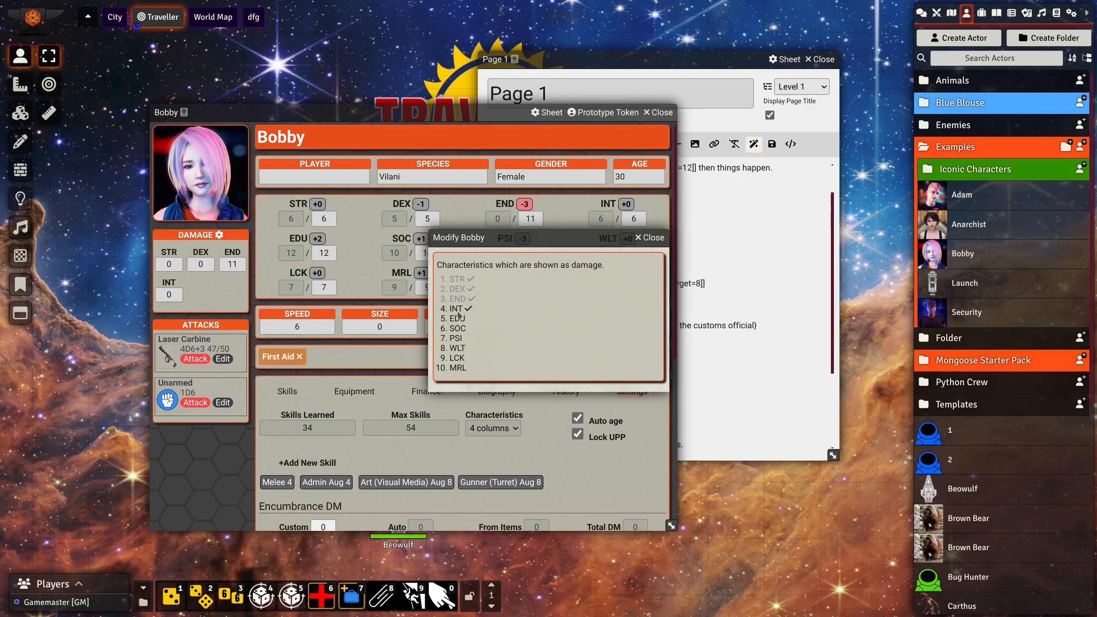
left_click(456, 311)
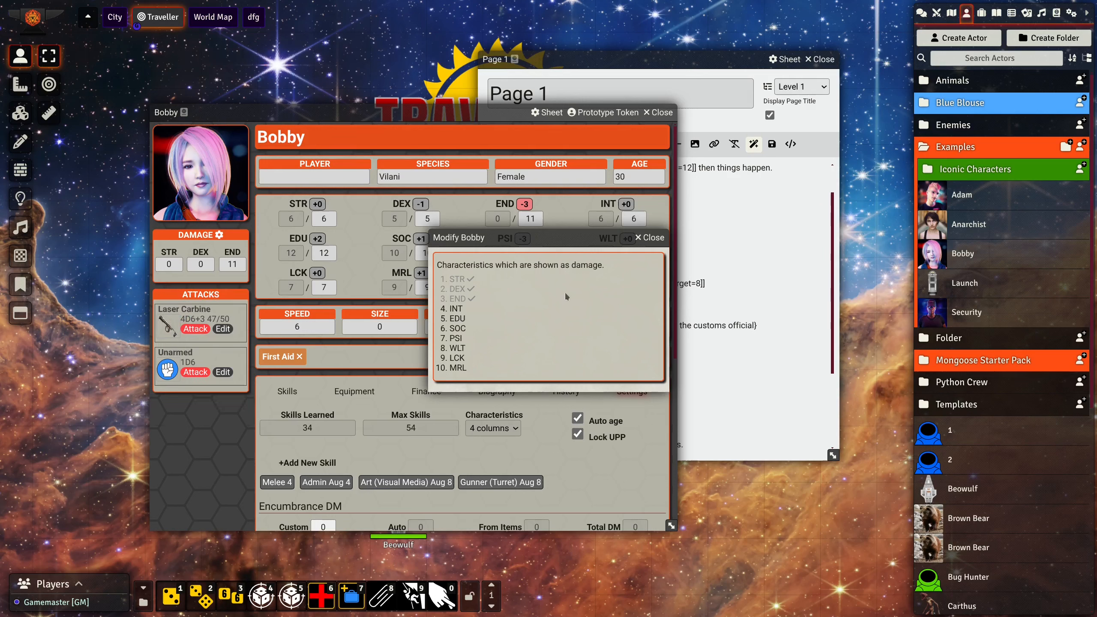
left_click(650, 239)
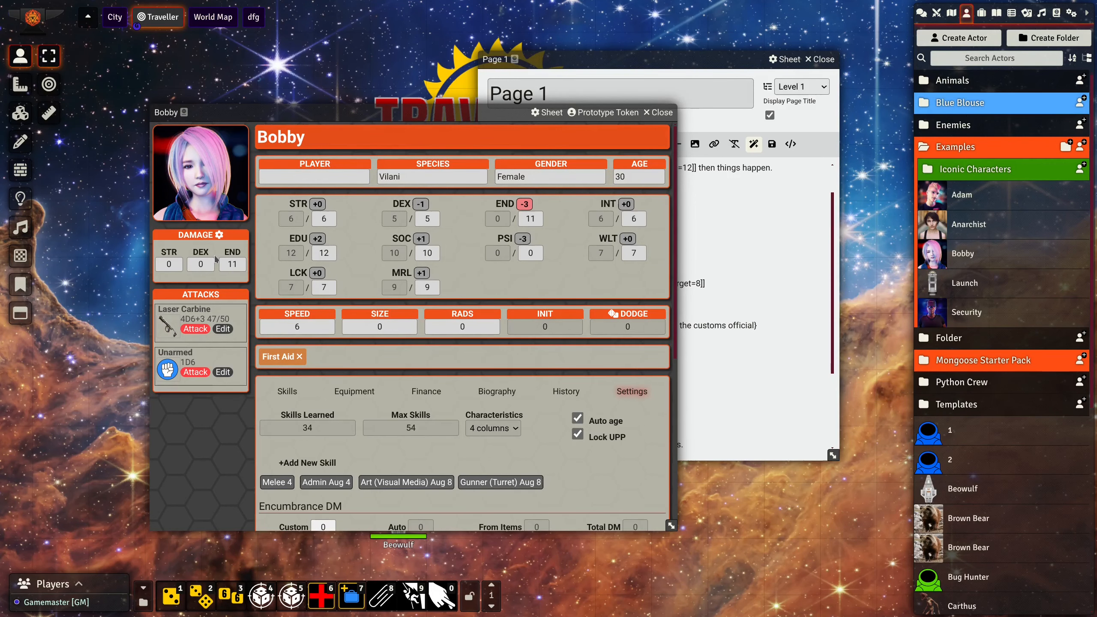
Step: Take Admin Augment +4 out of the items in use in Bobby's equipment
scroll(357, 278, "down", 7)
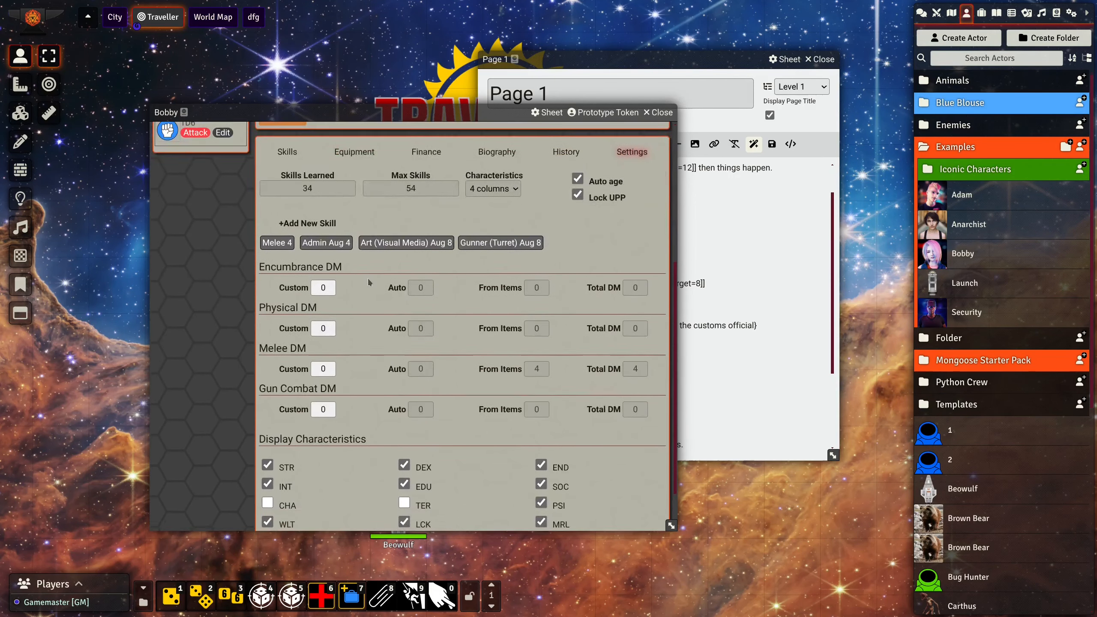
scroll(367, 277, "up", 7)
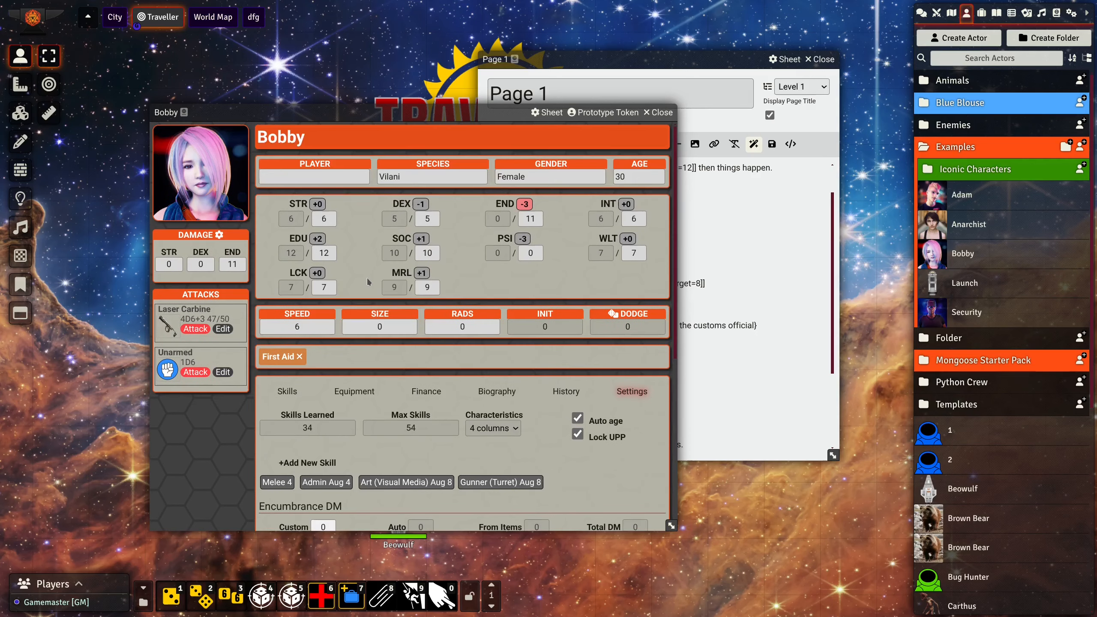
left_click_drag(345, 116, 354, 65)
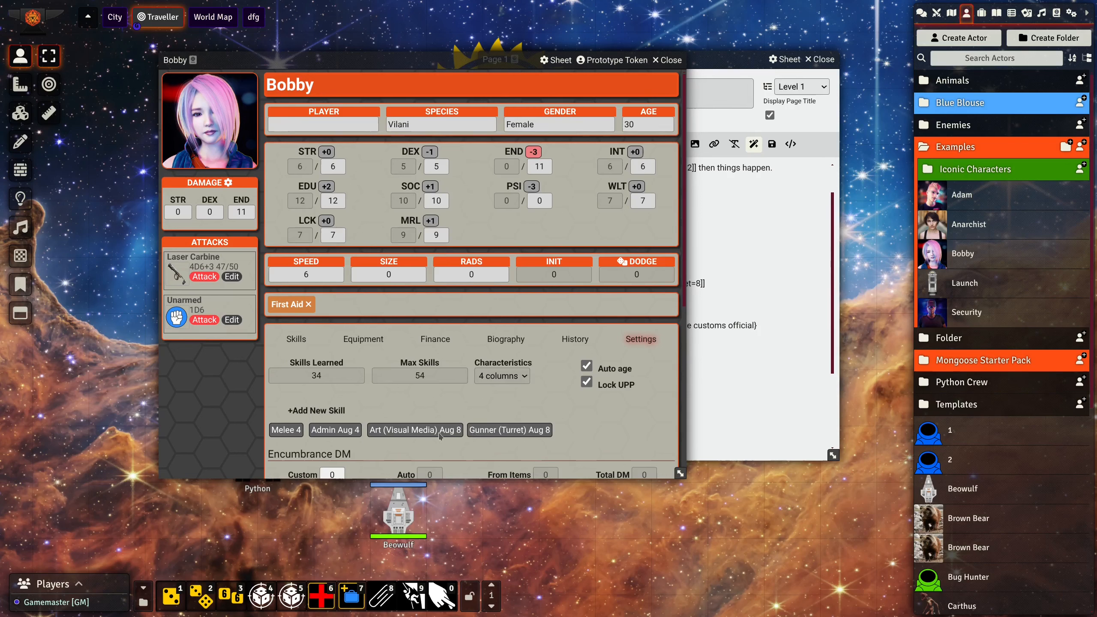
mouse_move(417, 437)
left_click(372, 339)
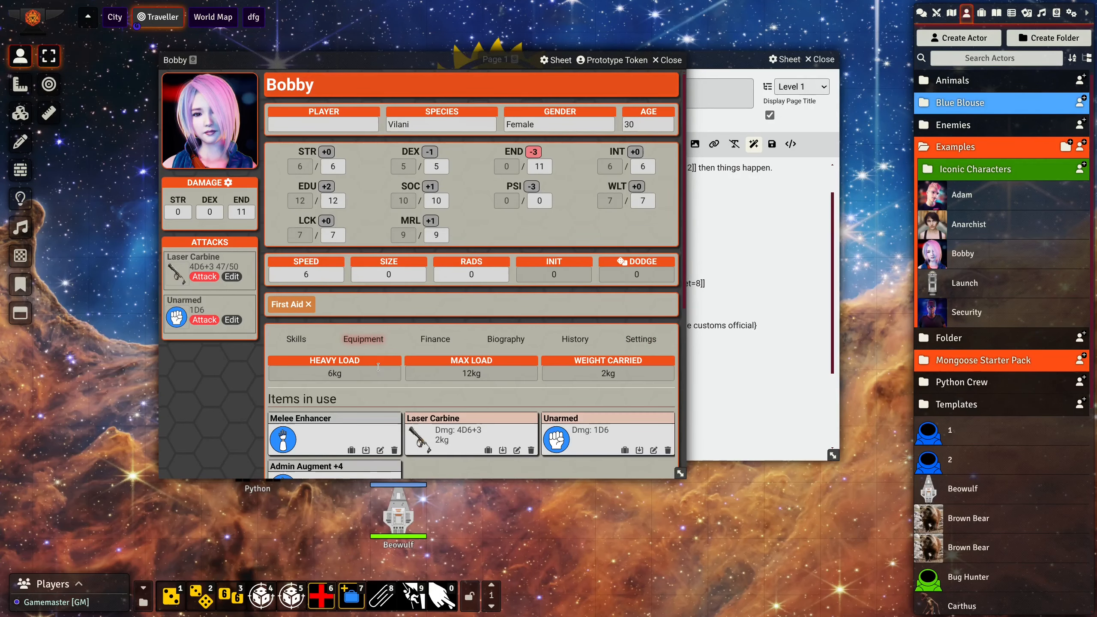
scroll(380, 371, "down", 4)
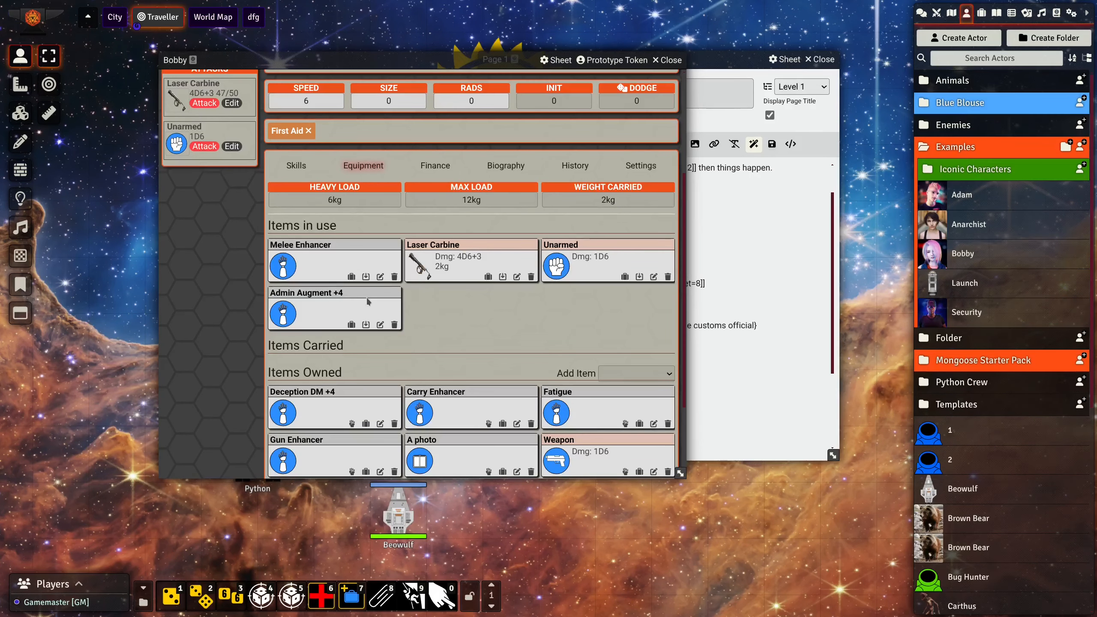
scroll(425, 294, "down", 2)
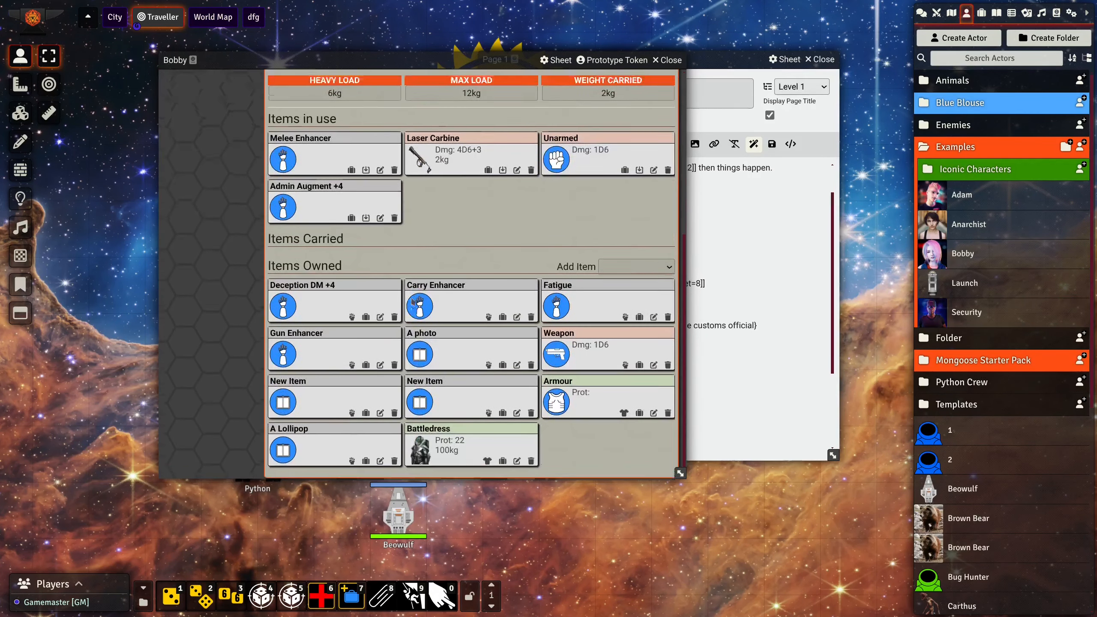
scroll(384, 337, "up", 3)
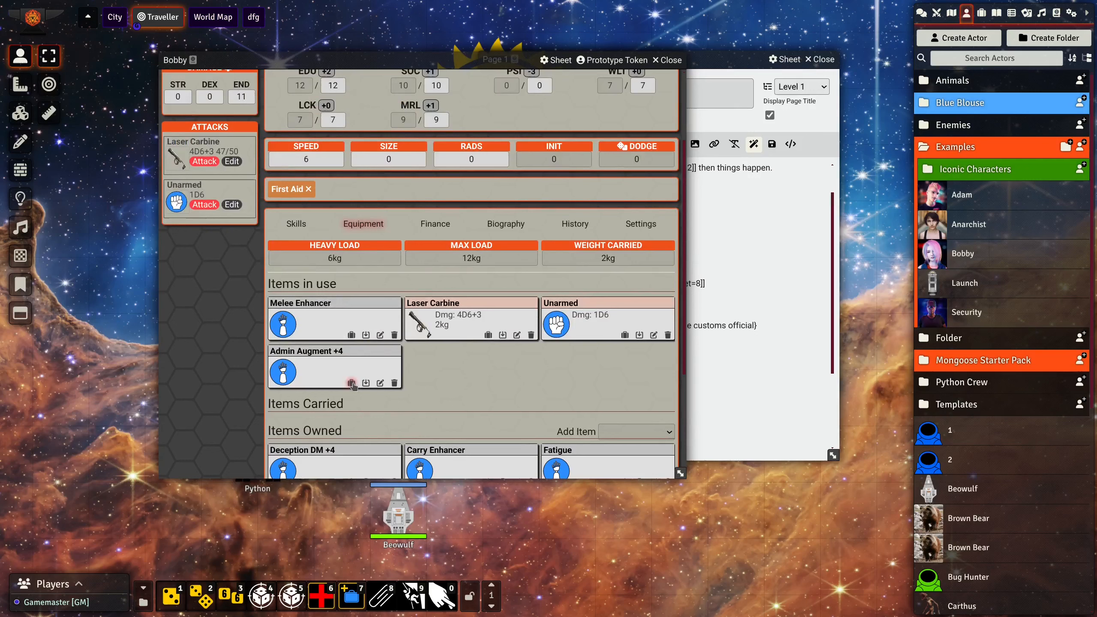
left_click(352, 383)
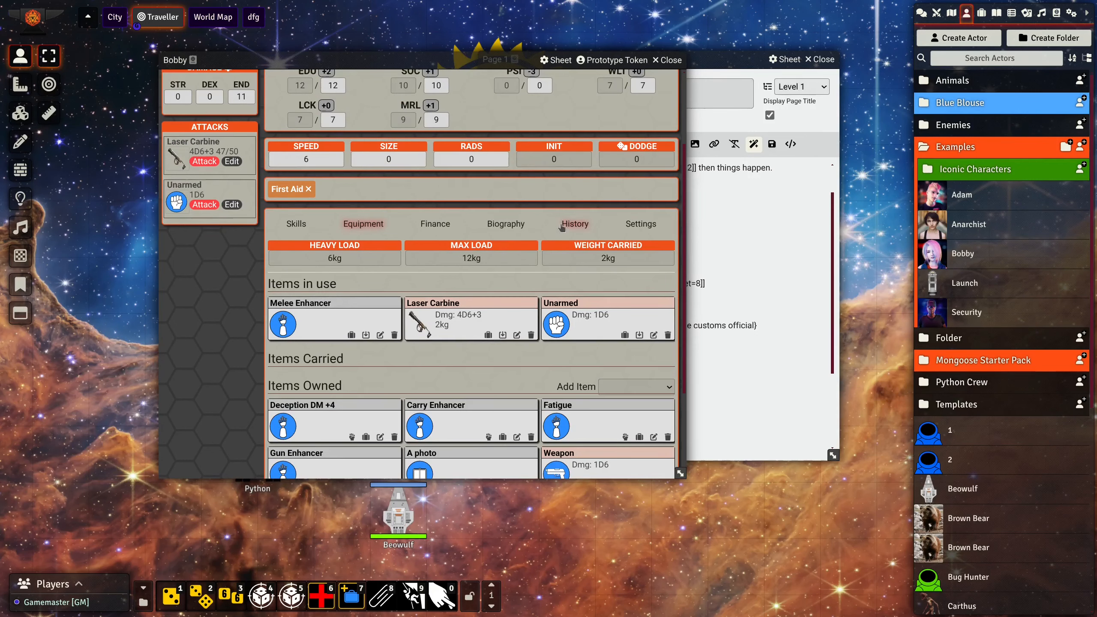
Step: Compare Bobby's skill modifiers in the sheet settings with the items in use in the equipment
left_click(641, 223)
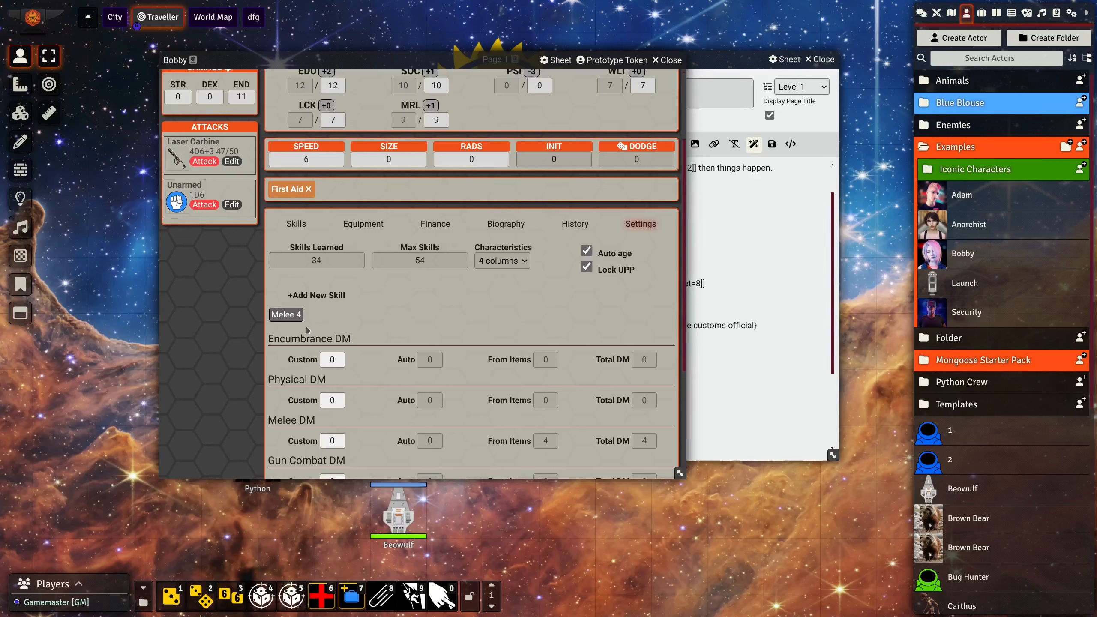
left_click(346, 231)
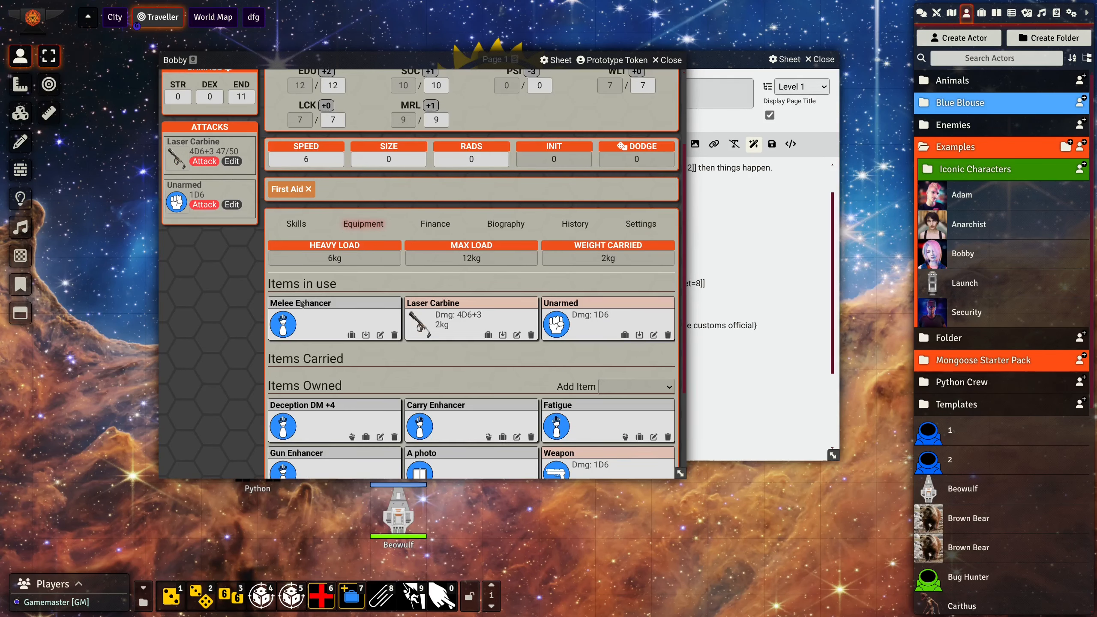
scroll(331, 319, "up", 2)
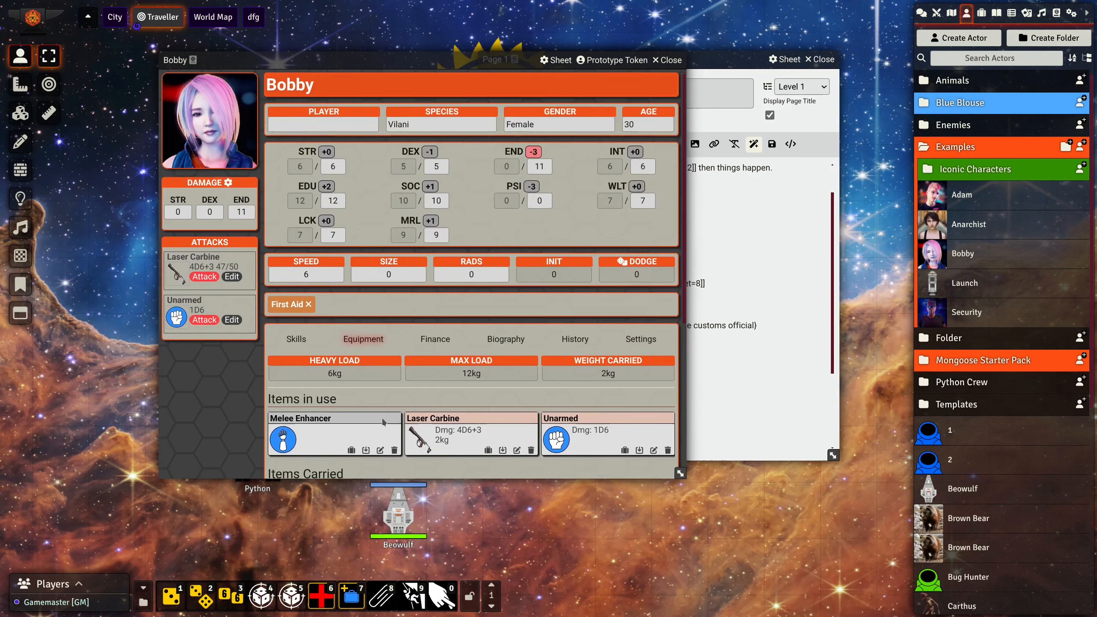
scroll(387, 421, "down", 1)
left_click(633, 284)
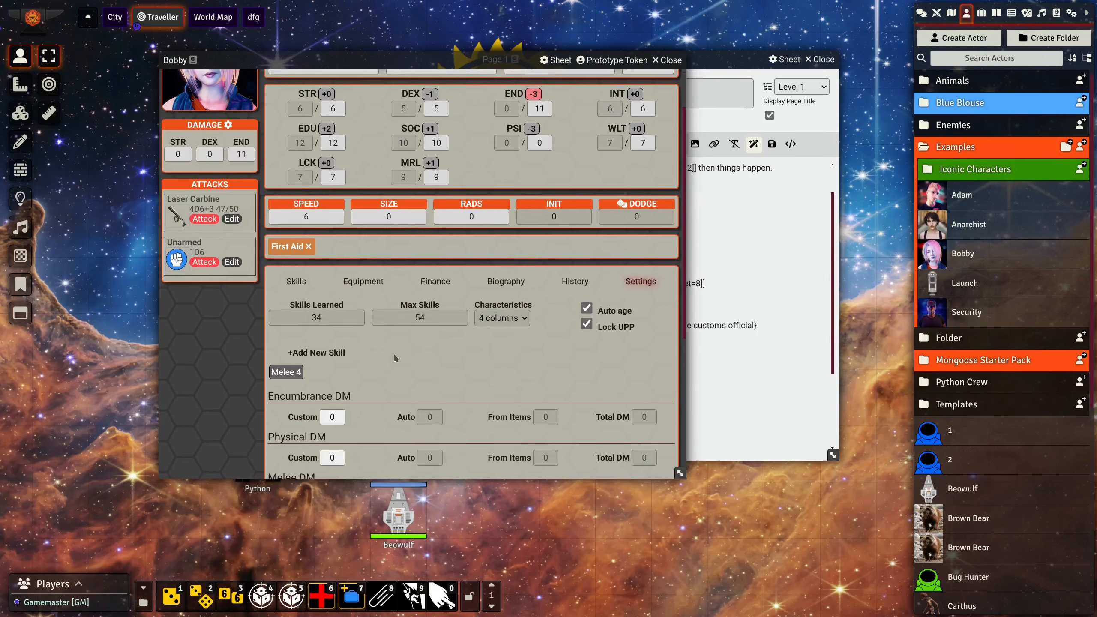
scroll(367, 366, "down", 3)
scroll(367, 292, "up", 3)
scroll(374, 293, "up", 2)
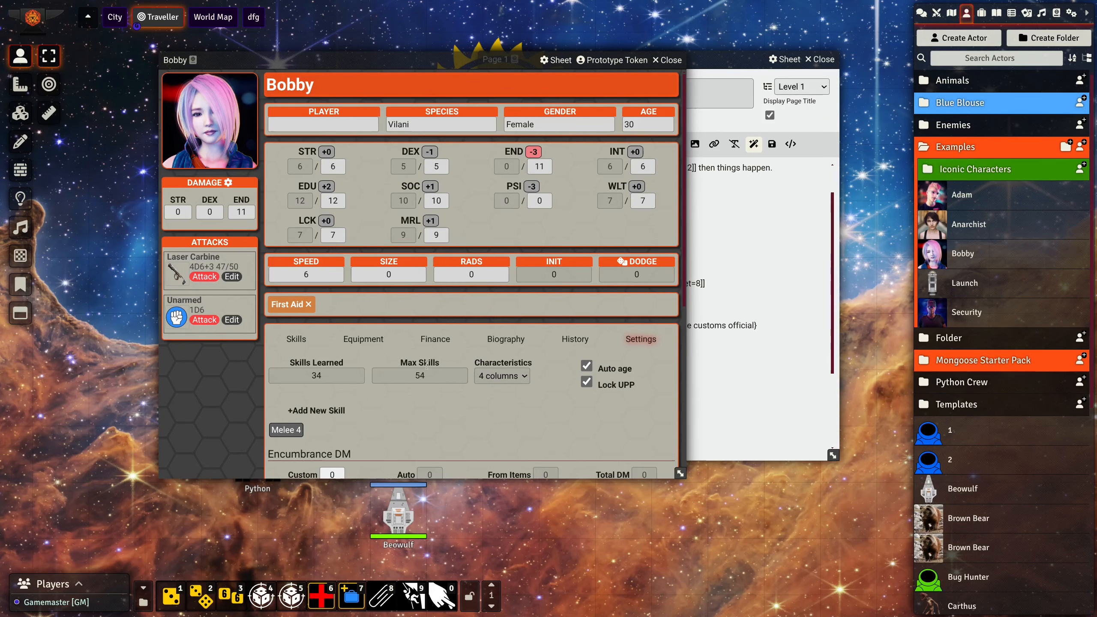
left_click_drag(390, 63, 413, 109)
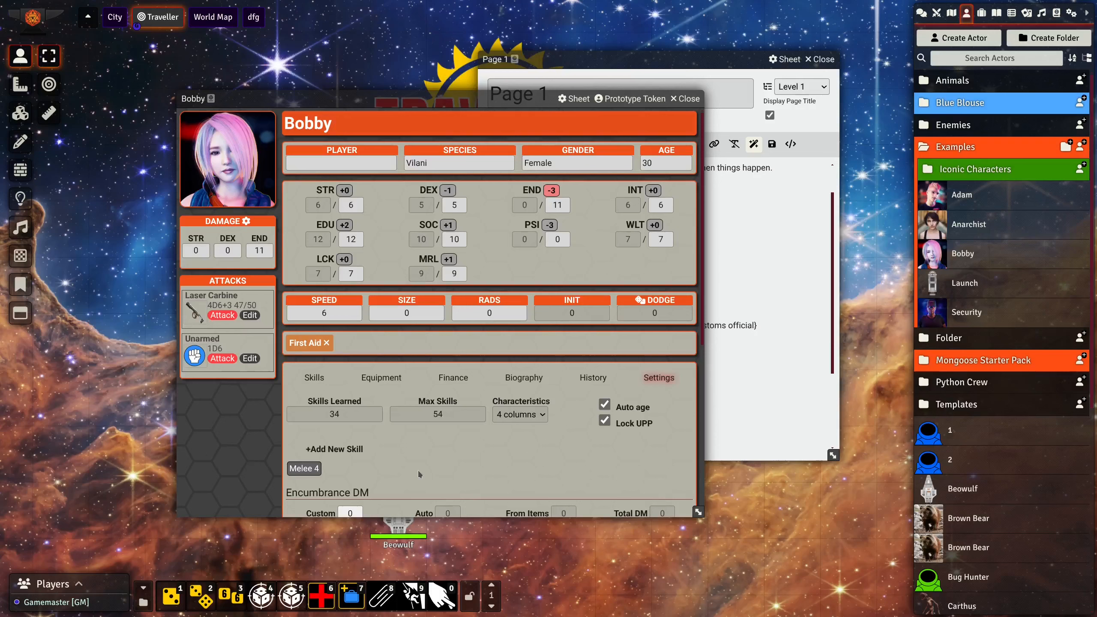
scroll(418, 469, "down", 2)
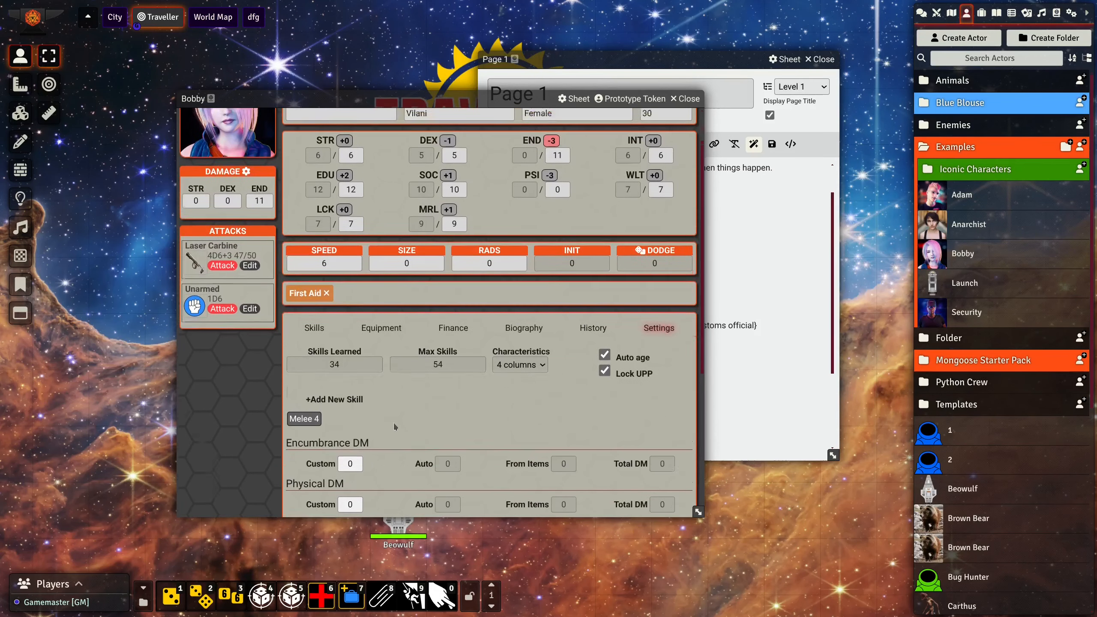
scroll(393, 422, "up", 2)
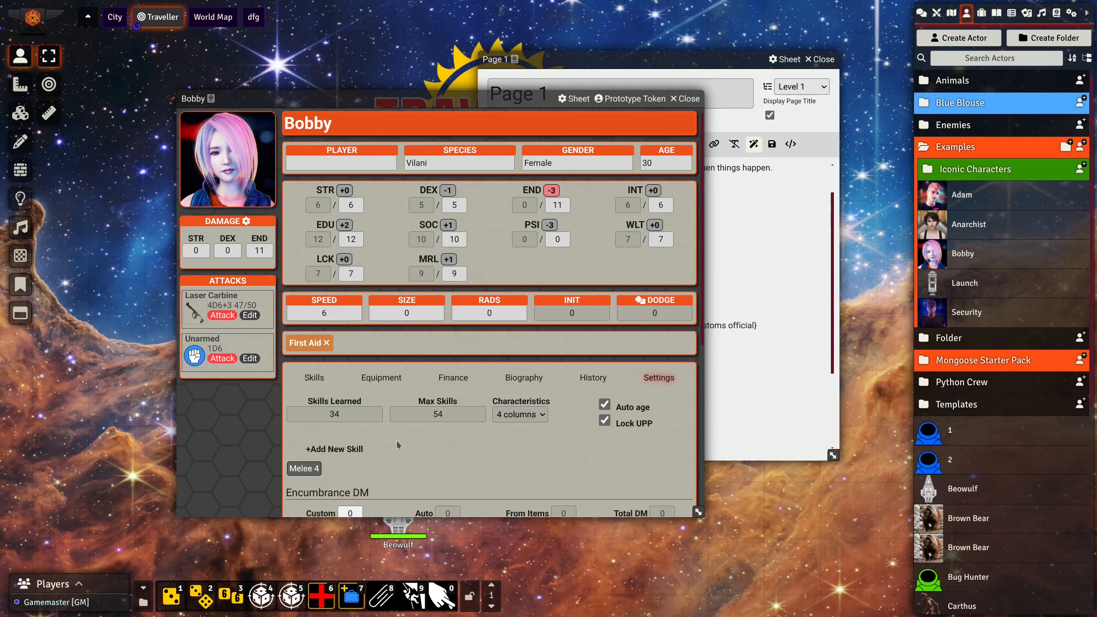
left_click_drag(373, 106, 324, 128)
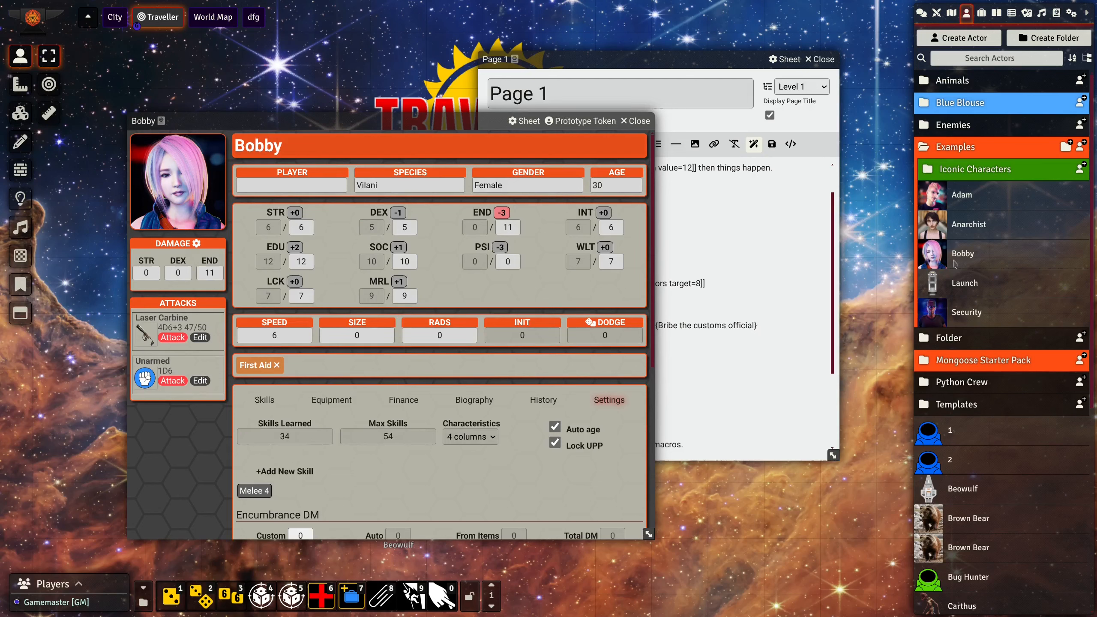
Step: View the Anarchist actor's sheet briefly, and close both it and the Page 1 journal editor
left_click(967, 235)
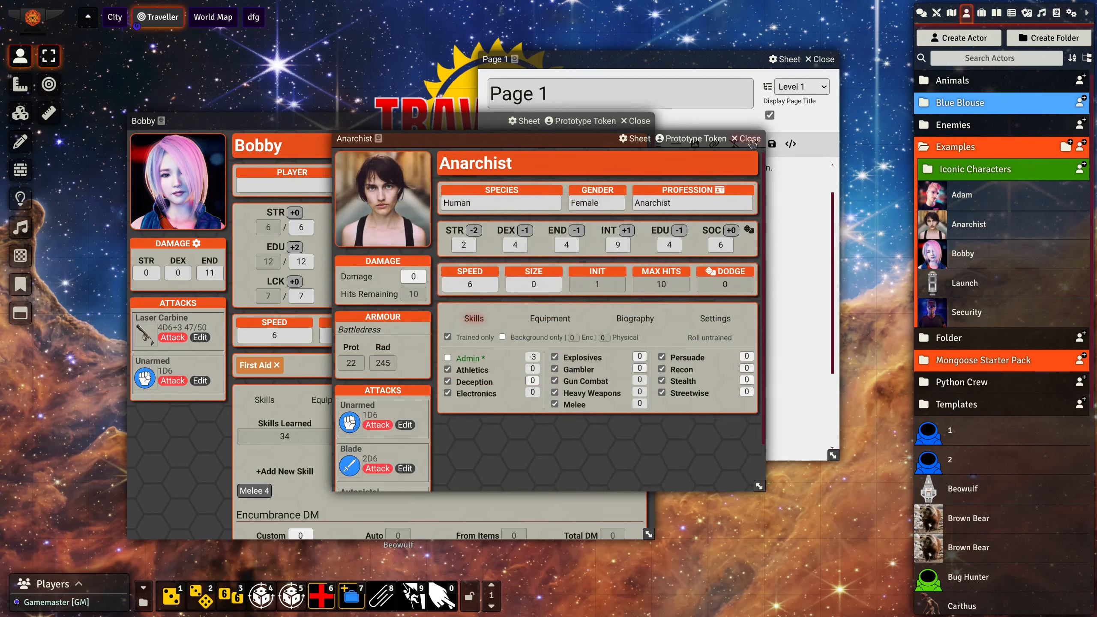
left_click(750, 139)
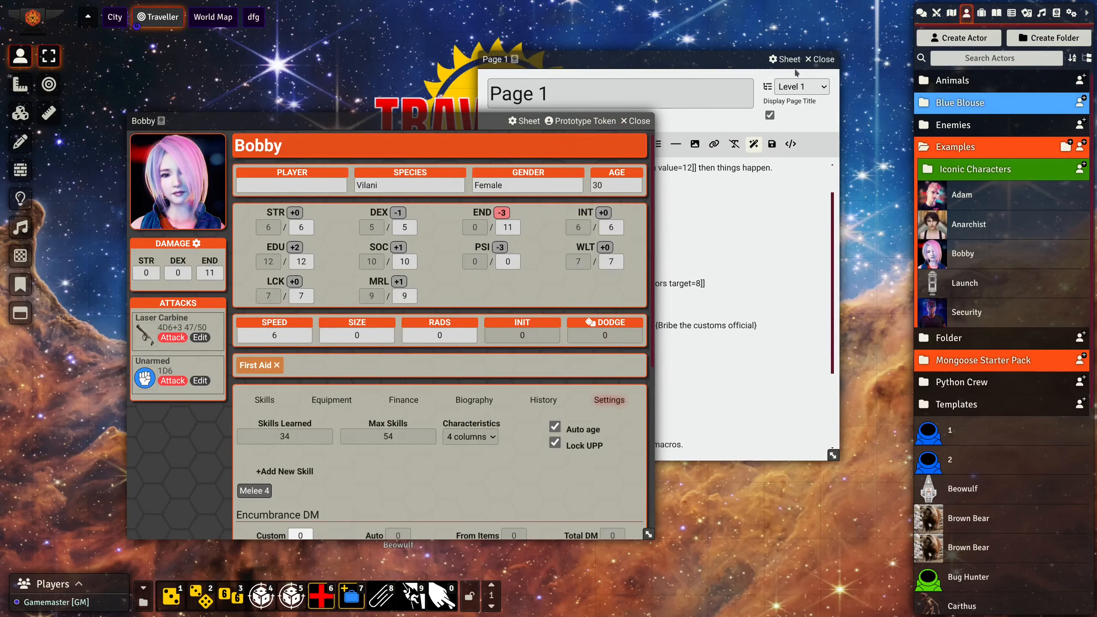
left_click(820, 60)
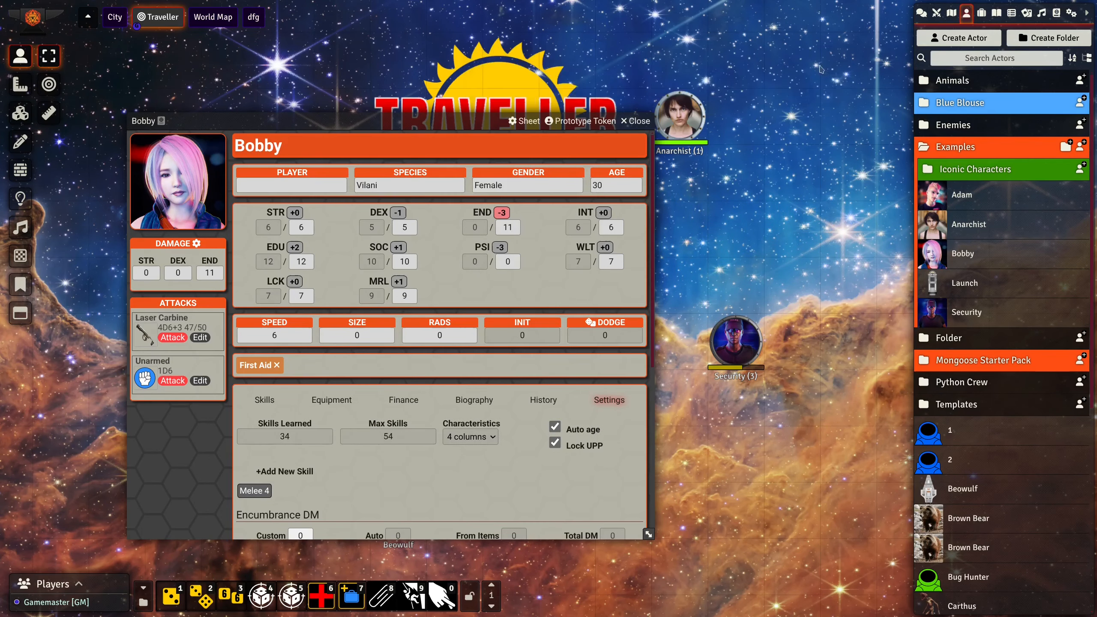
Step: Examine the equipment in use, carried and owned on the Anarchist token's sheet, and close the sheet
double_click(701, 125)
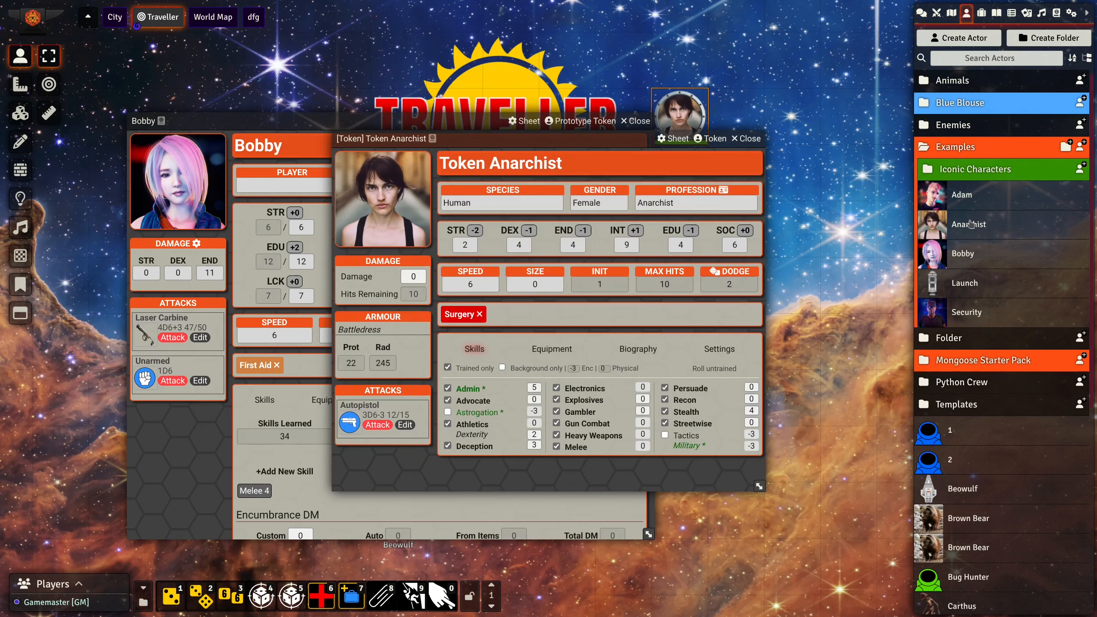
left_click(555, 350)
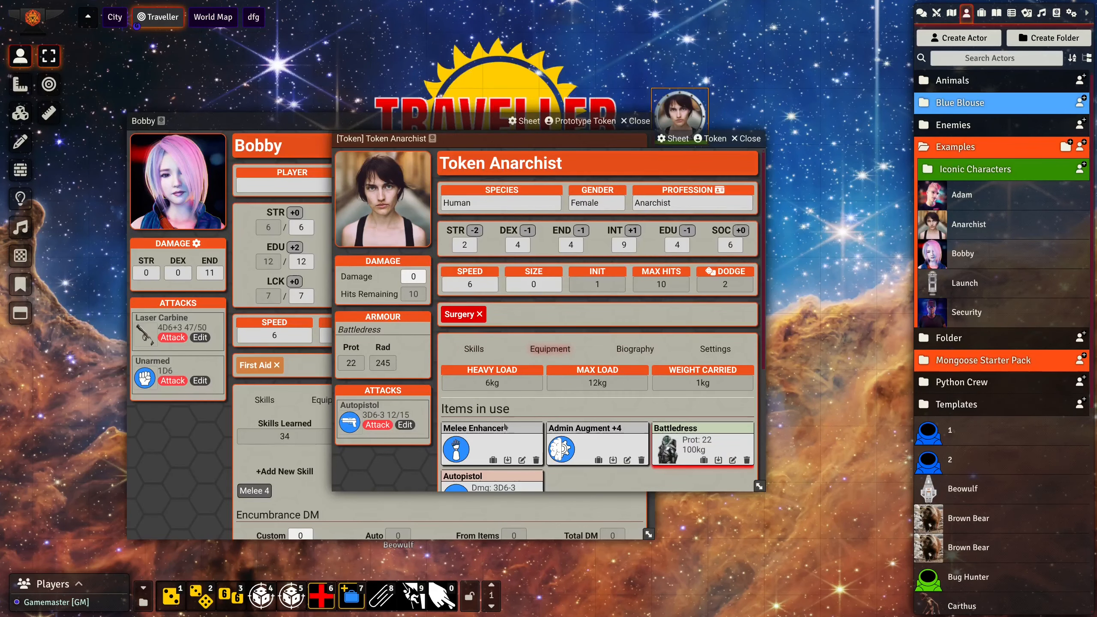
scroll(522, 454, "down", 4)
scroll(530, 432, "up", 1)
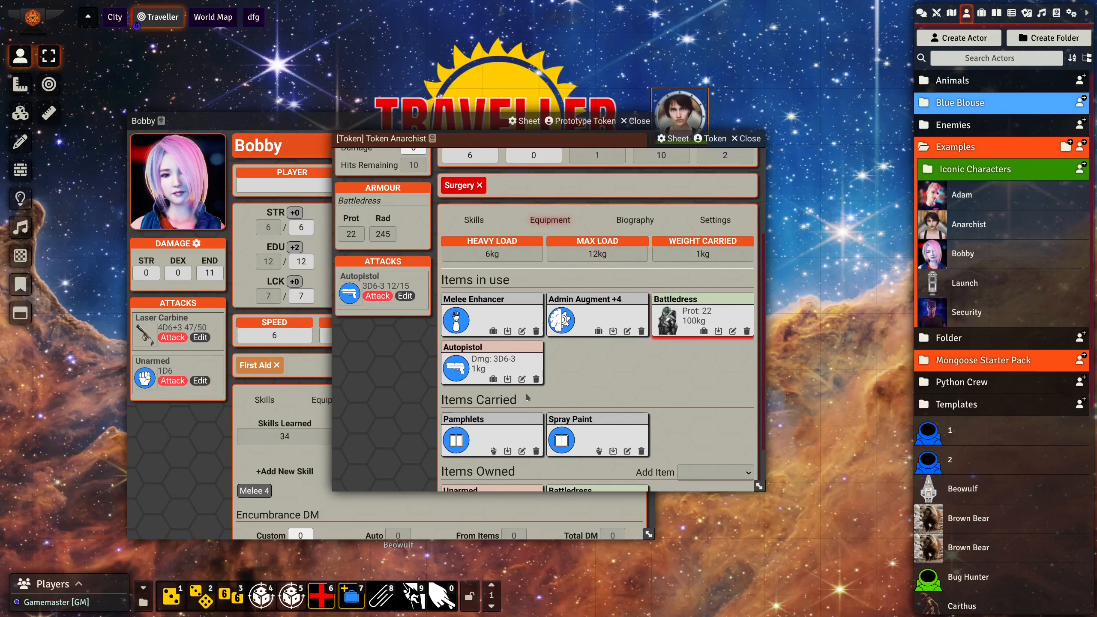
scroll(602, 349, "up", 3)
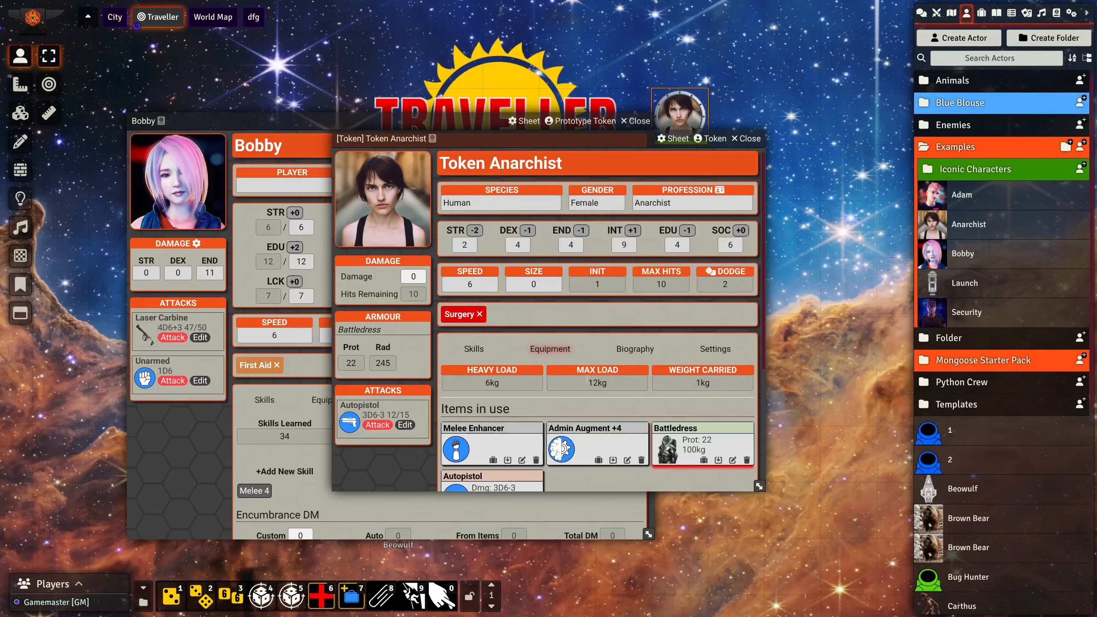
left_click(749, 139)
Step: Run the Cover macro from macro hotbar page 2 with the chat log on display
left_click_drag(327, 124, 368, 107)
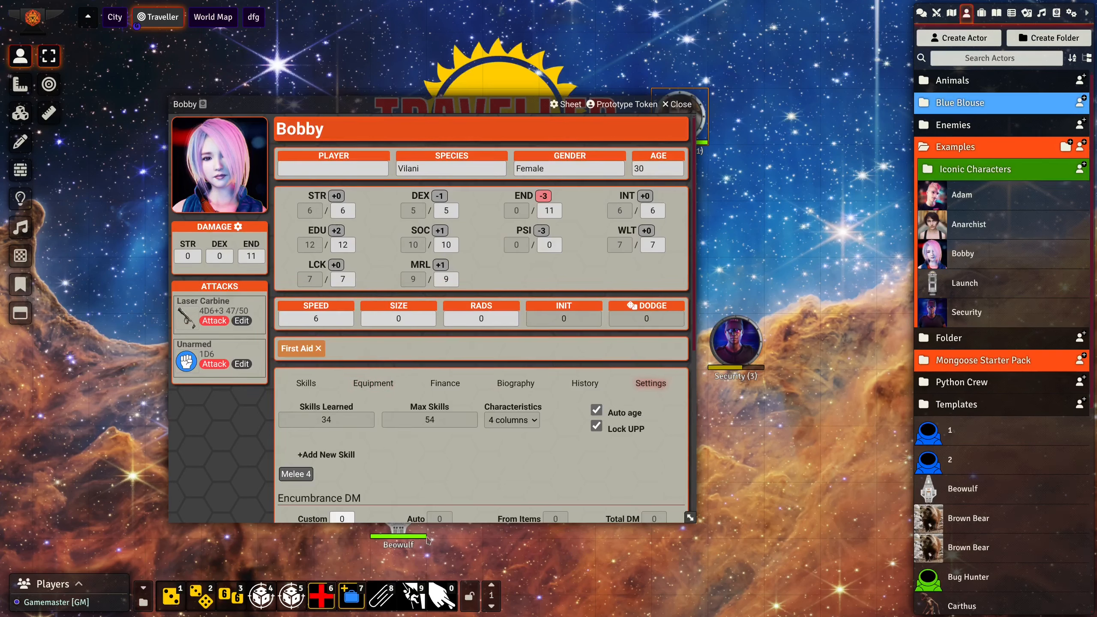
left_click(491, 587)
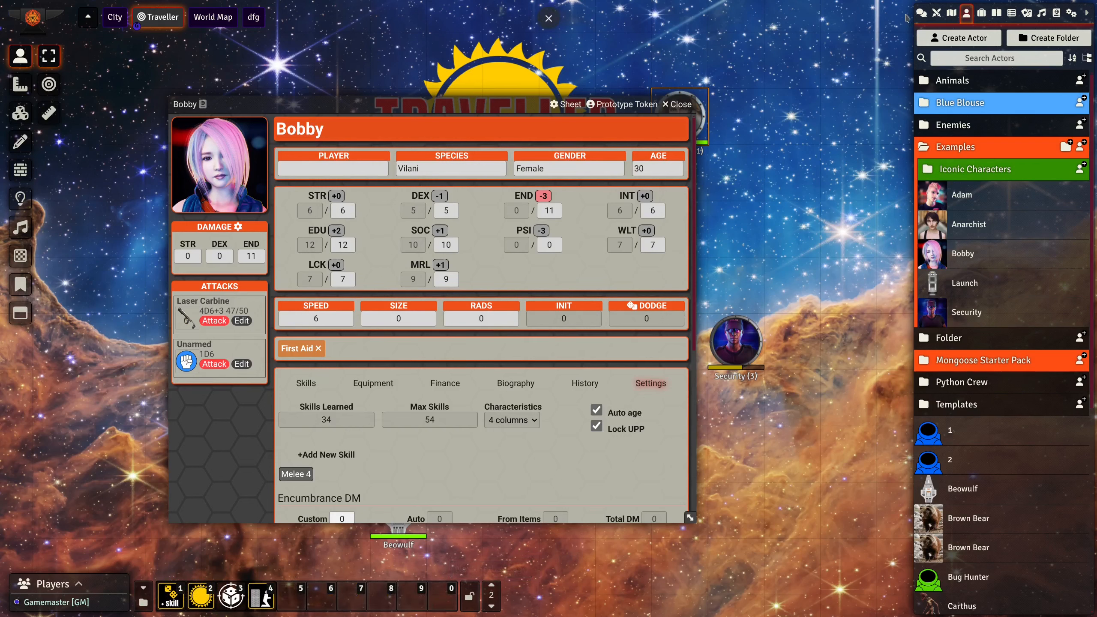
left_click(921, 13)
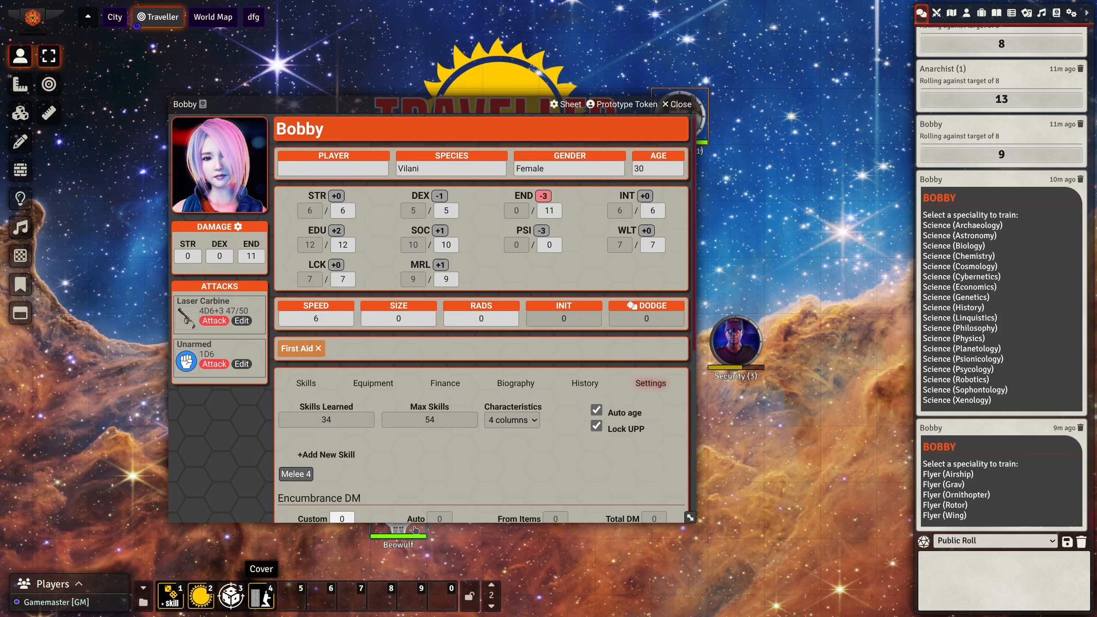
left_click(268, 599)
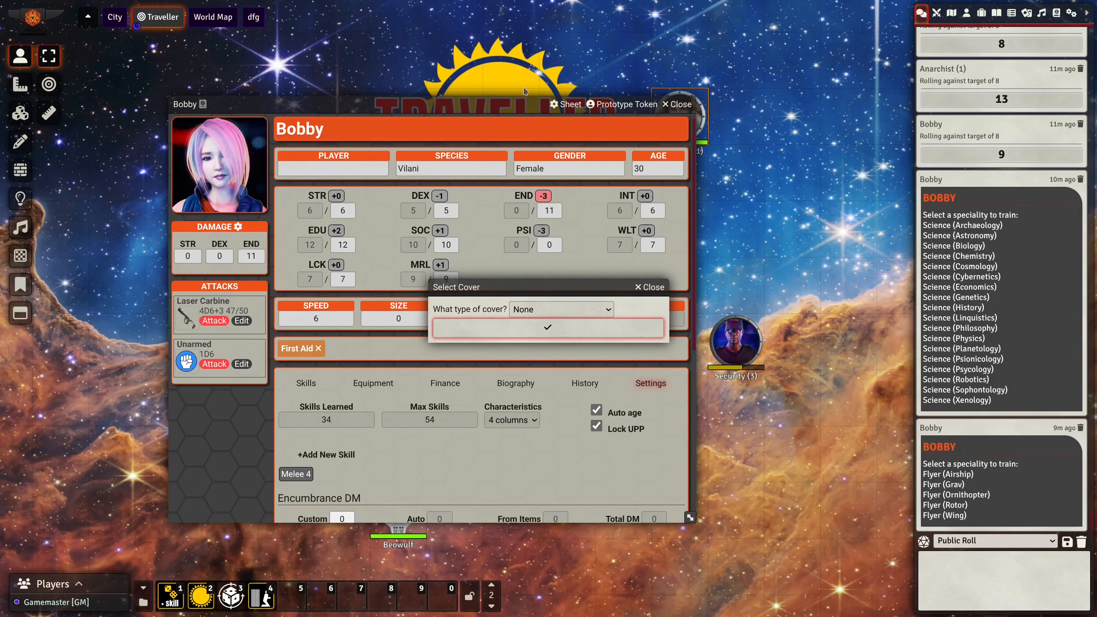
Step: Close Bobby's sheet and open the Anarchist token's sheet, placing it clear of the token
left_click_drag(497, 101, 349, 72)
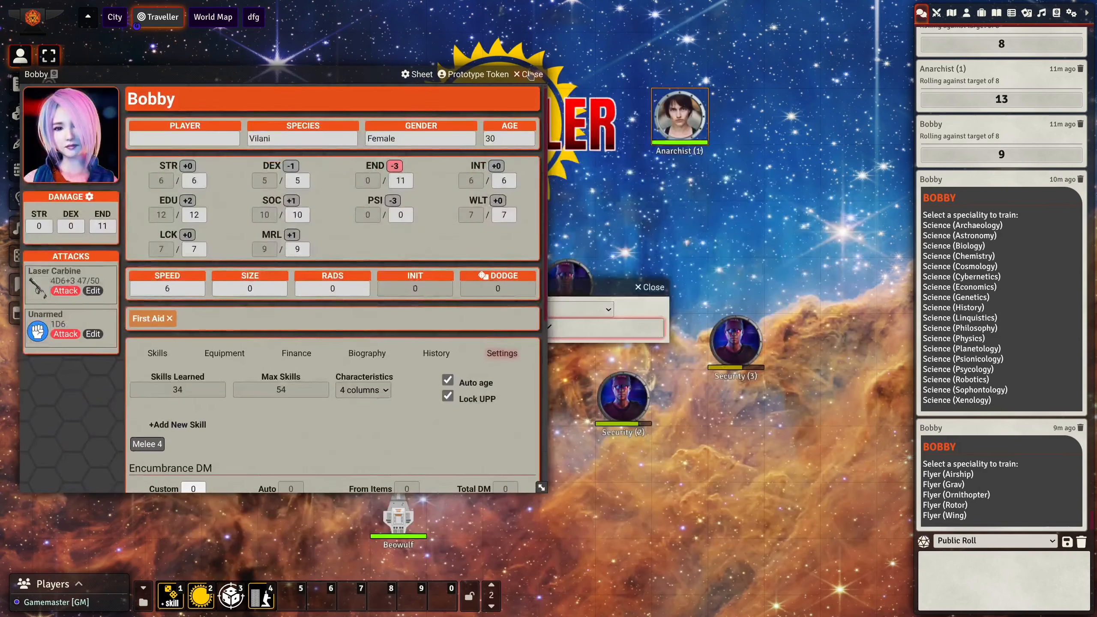
left_click(531, 74)
double_click(679, 115)
left_click_drag(628, 139, 341, 141)
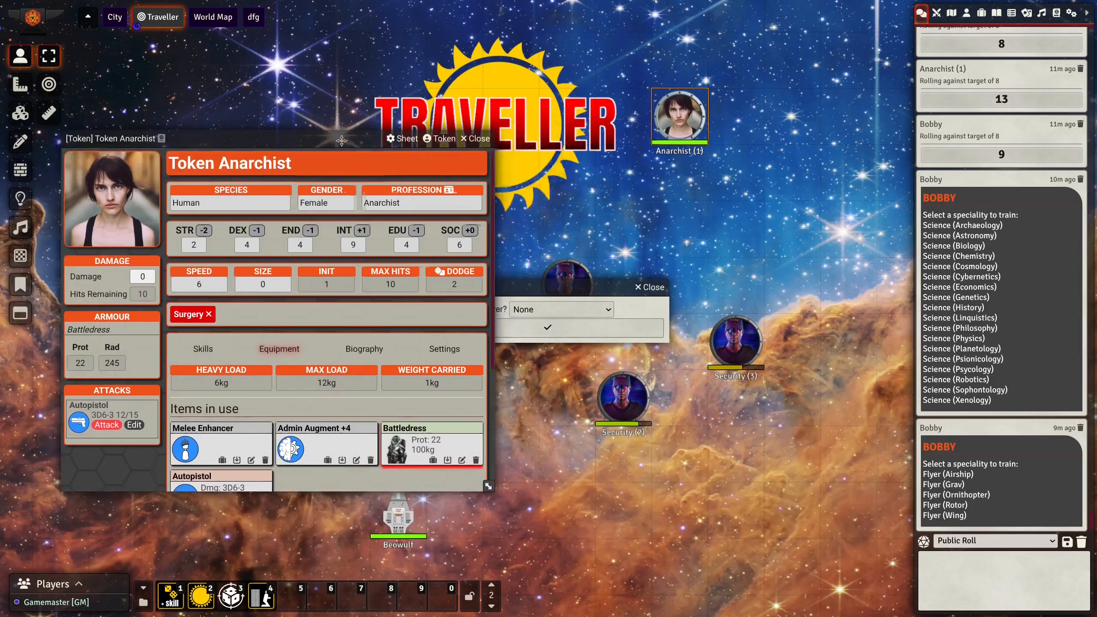
Step: Give the Anarchist token Tree Trunk (+6) cover in the Select Cover dialog
left_click_drag(566, 283, 622, 237)
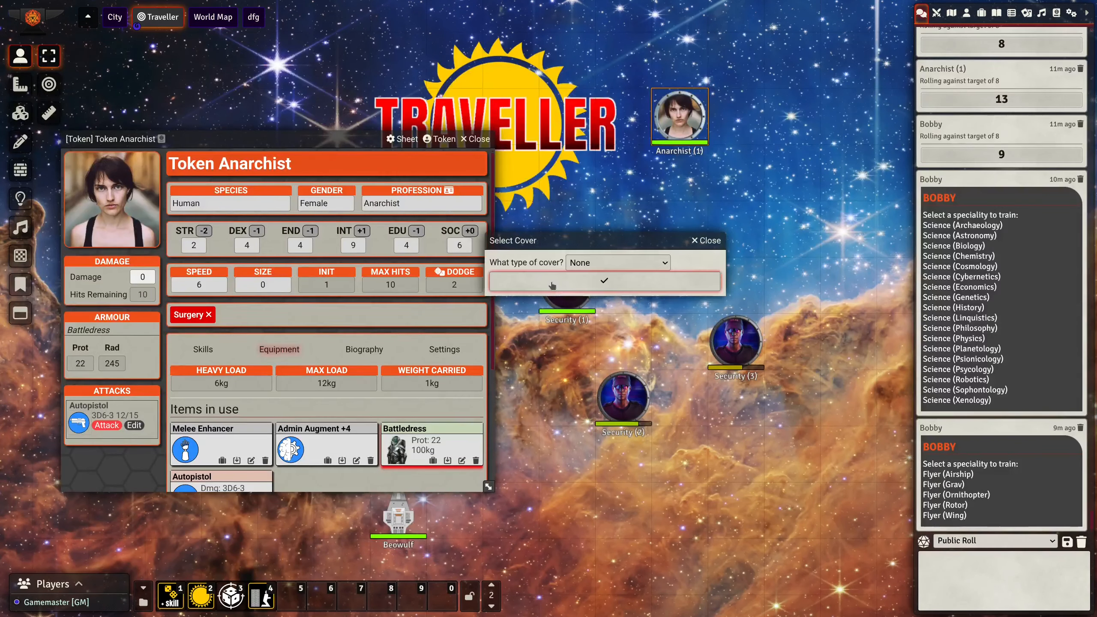
left_click(626, 267)
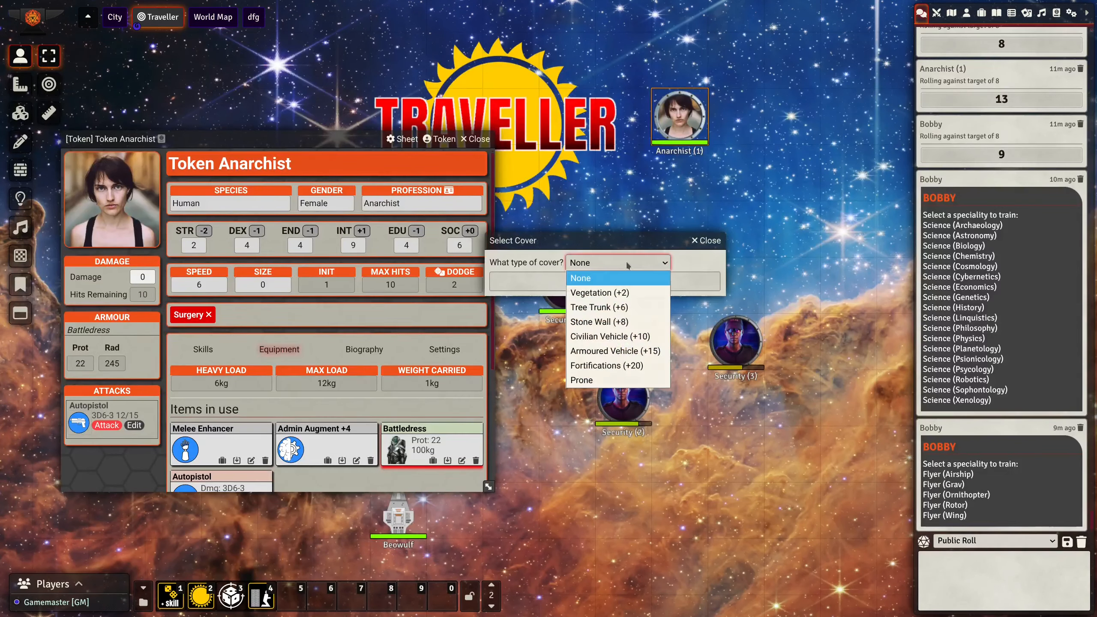
left_click(617, 307)
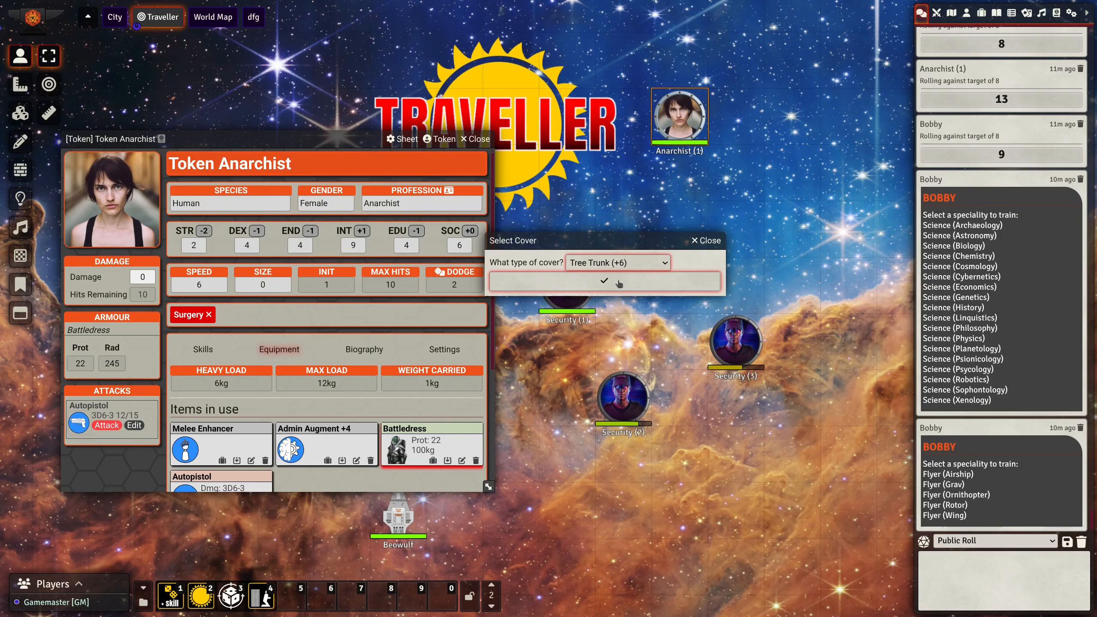
left_click(605, 283)
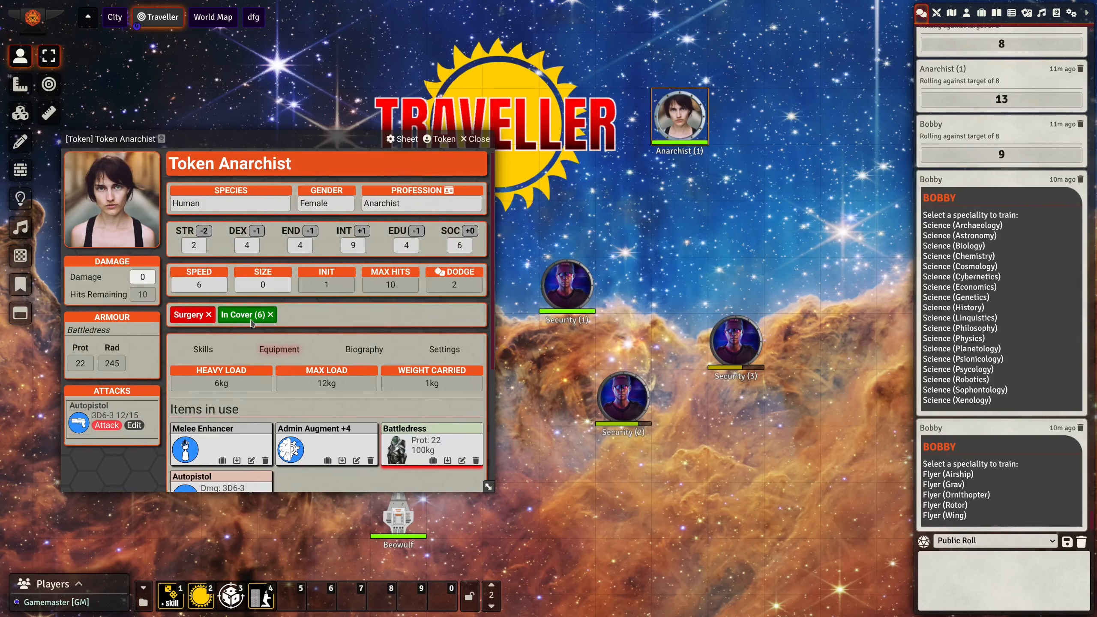
Step: Make an Autopistol attack from the Anarchist's sheet at the default settings and apply the resulting damage to the same sheet
left_click_drag(256, 143, 328, 148)
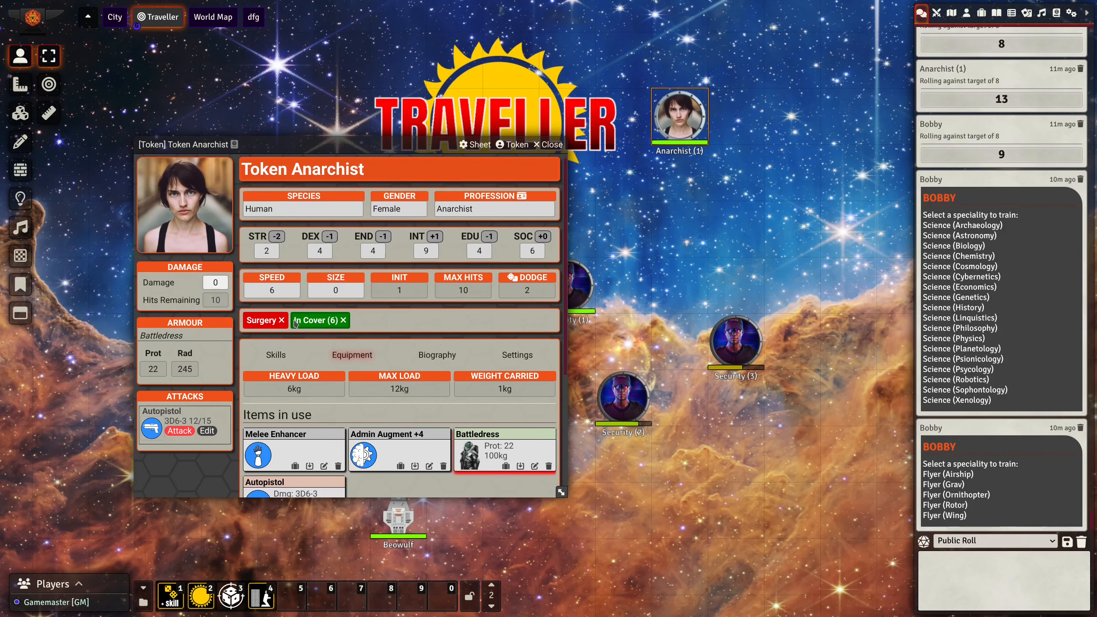
left_click_drag(319, 143, 439, 146)
left_click(304, 436)
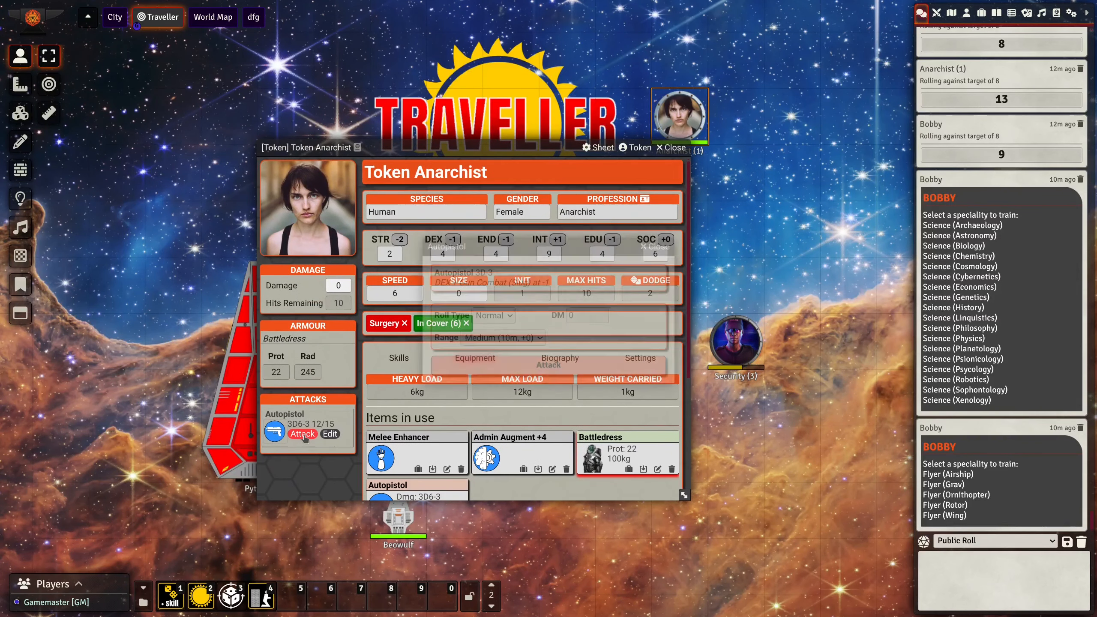
left_click(512, 371)
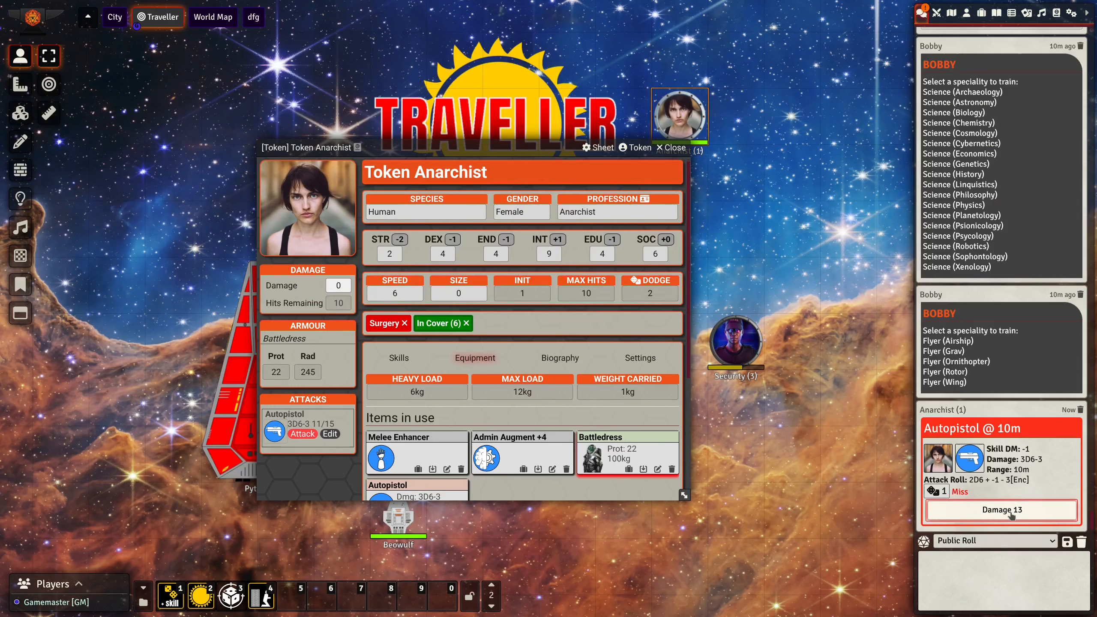
left_click_drag(1012, 514, 538, 377)
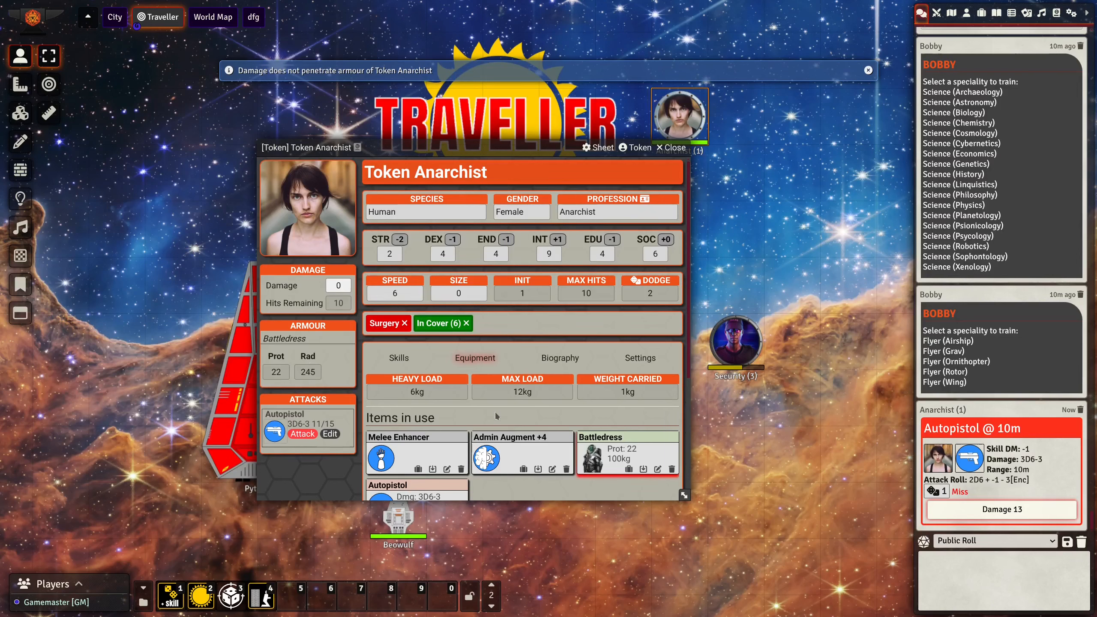
Step: Move the Anarchist's Battledress out of the items in use to the items owned
left_click(410, 358)
left_click(486, 358)
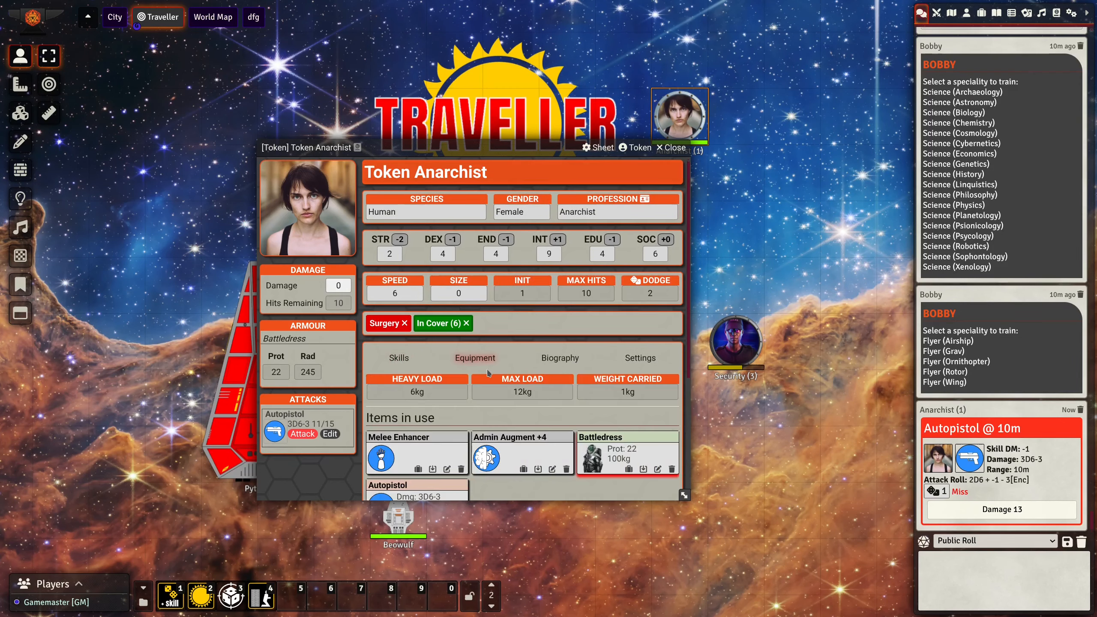
scroll(501, 376, "down", 3)
left_click(643, 354)
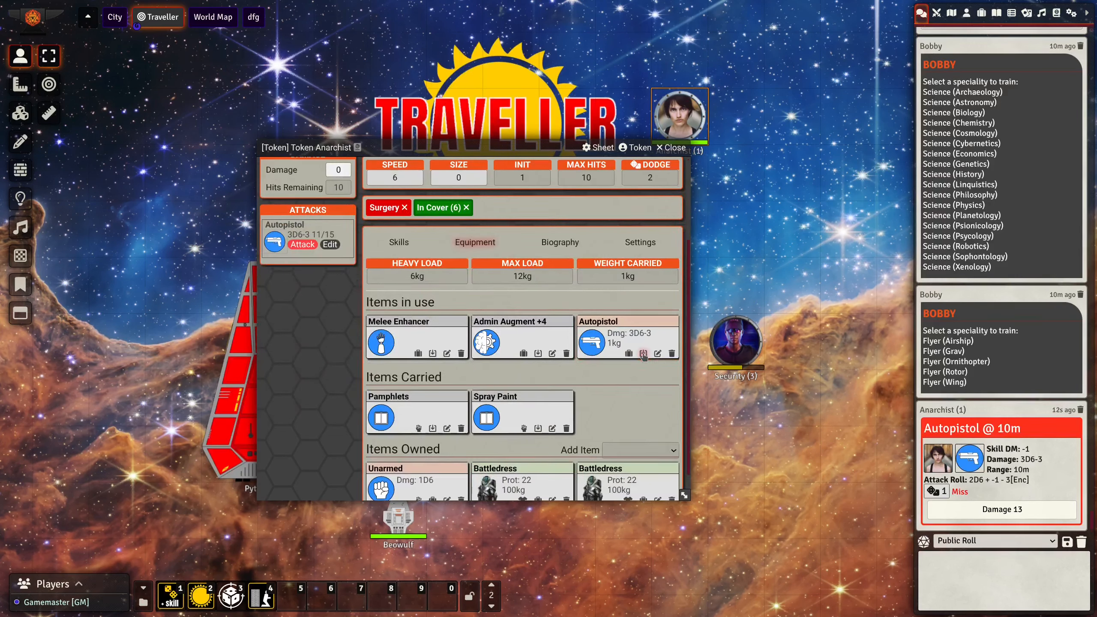
scroll(399, 341, "up", 3)
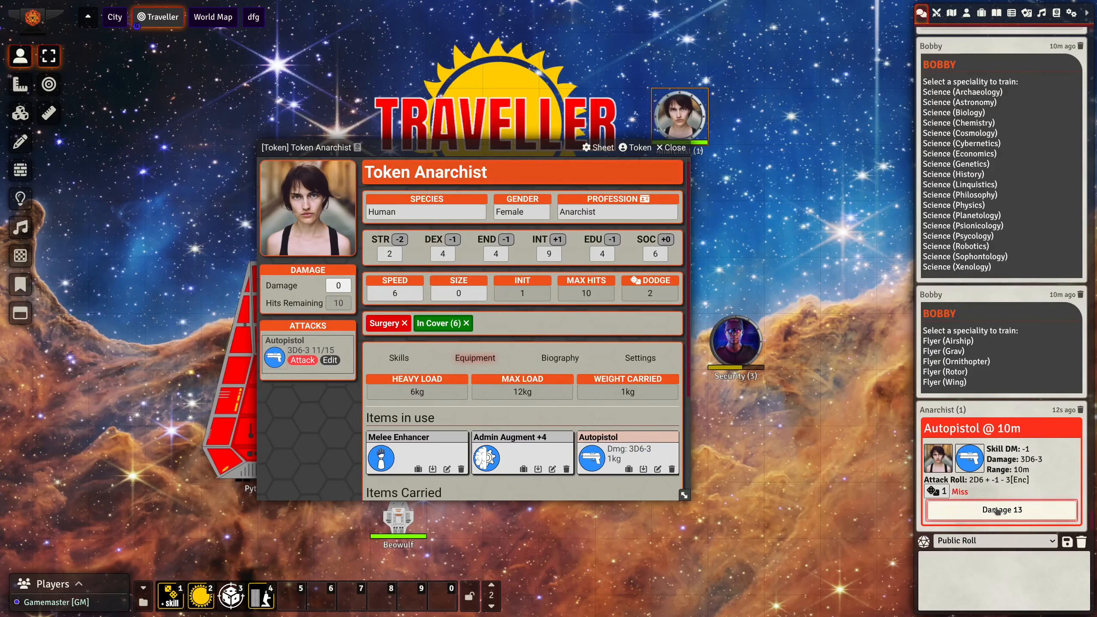
Step: Apply the Autopistol damage to the unarmoured Anarchist again, and remove the In Cover (6) status
left_click_drag(996, 510, 502, 372)
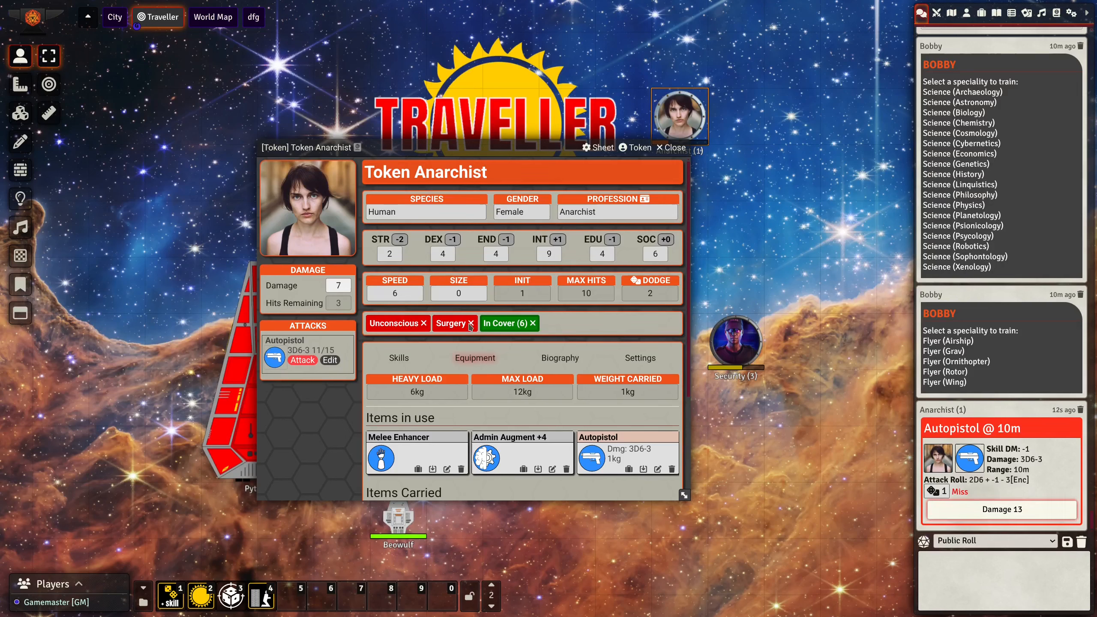
left_click(533, 324)
left_click_drag(385, 148, 546, 172)
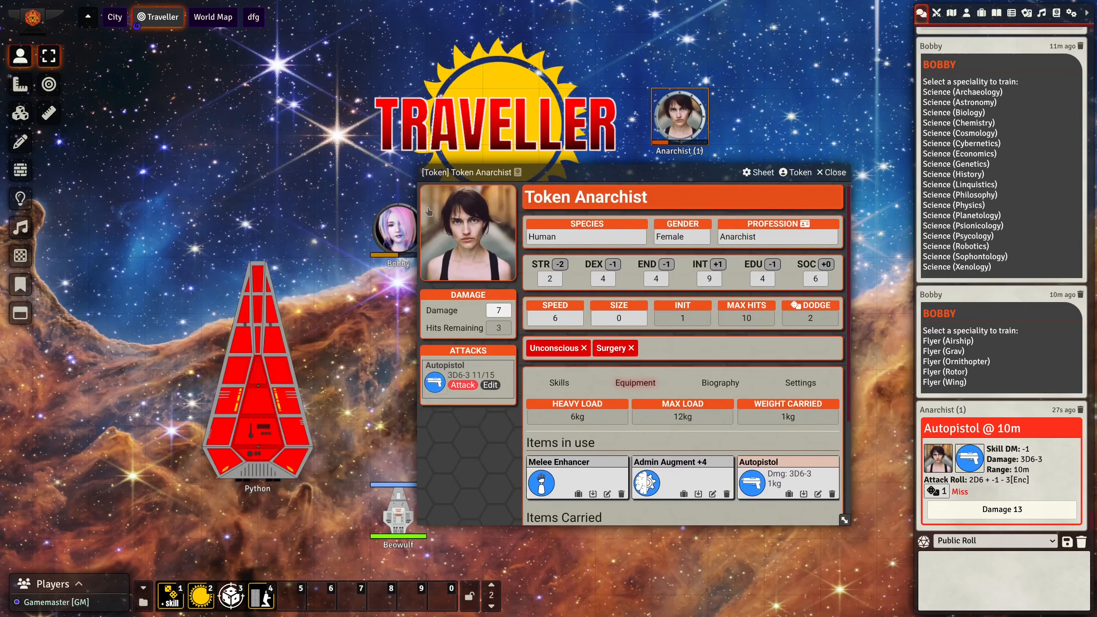
Step: Open Bobby's sheet, preview the Autopistol damage against Bobby without any cover, and dismiss it unapplied
double_click(393, 229)
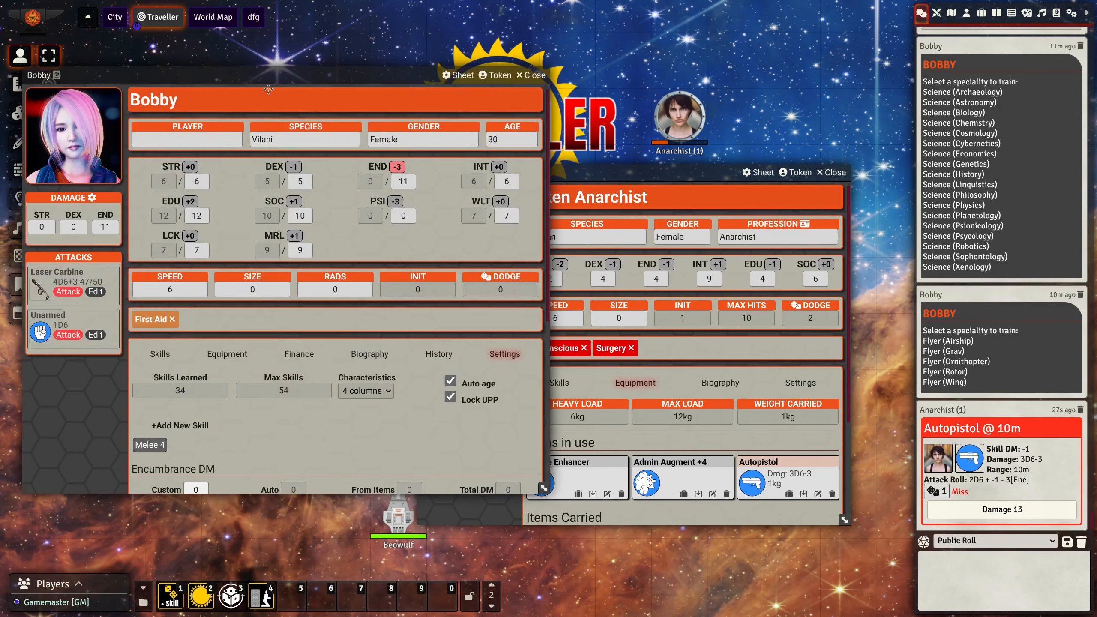
left_click_drag(249, 81, 347, 126)
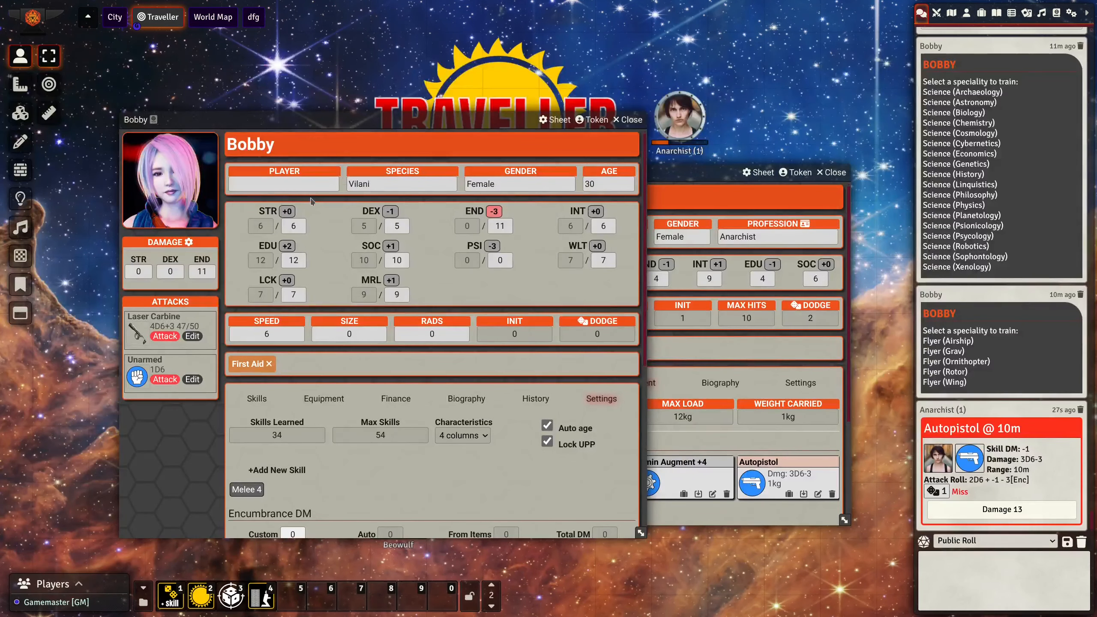
left_click_drag(989, 510, 386, 312)
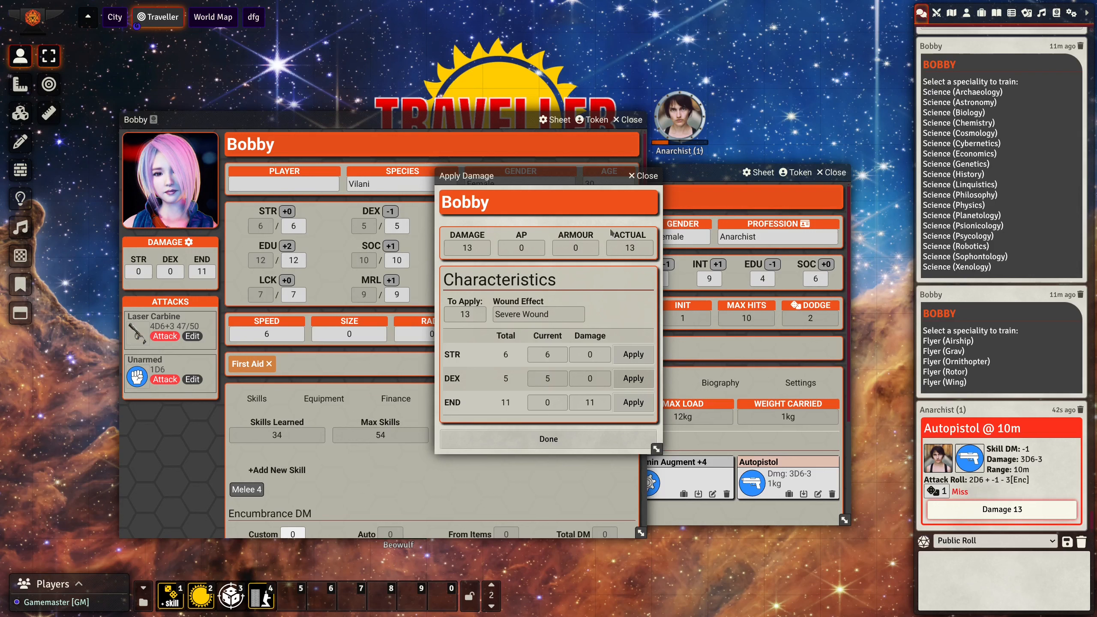
left_click(643, 175)
Step: Use the Cover macro to give Bobby Civilian Vehicle (+10) cover, and preview the Autopistol damage against it
left_click(261, 597)
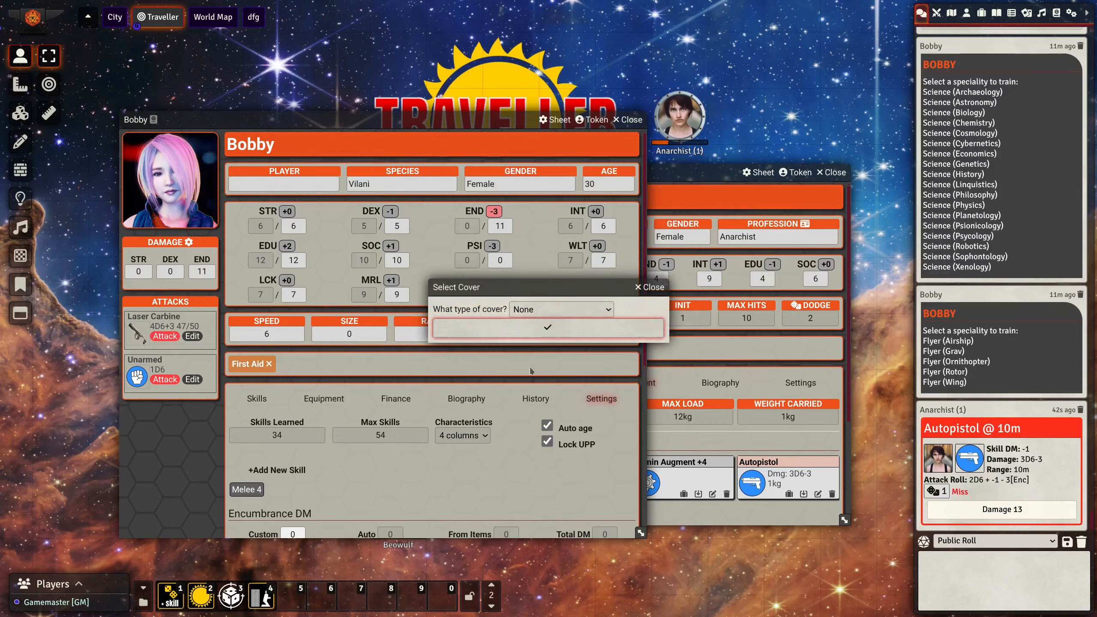
left_click(547, 310)
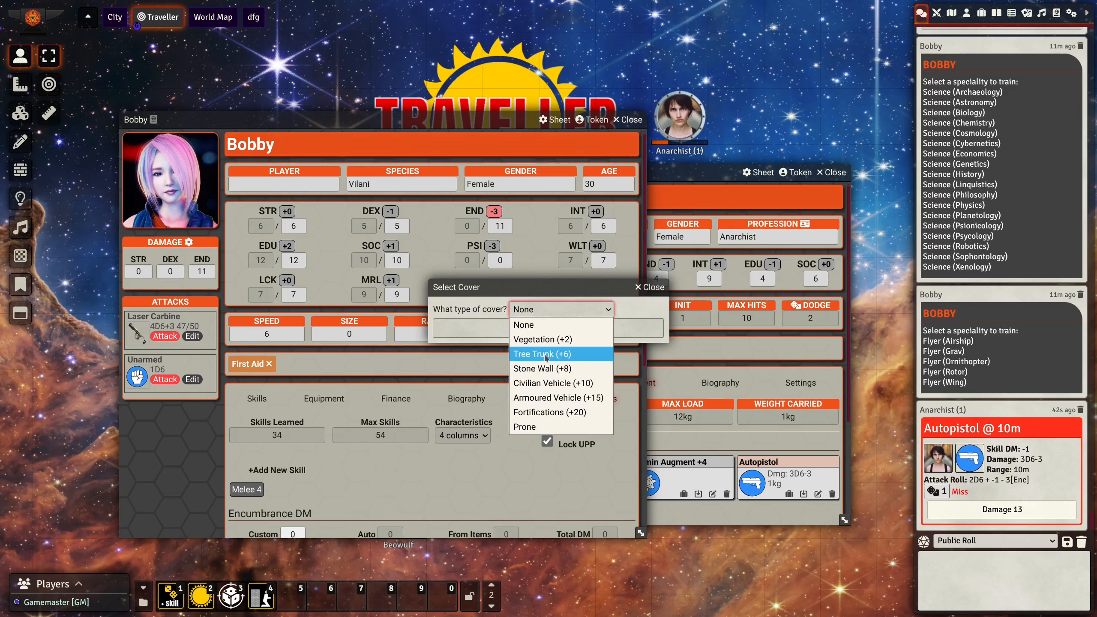
left_click(548, 383)
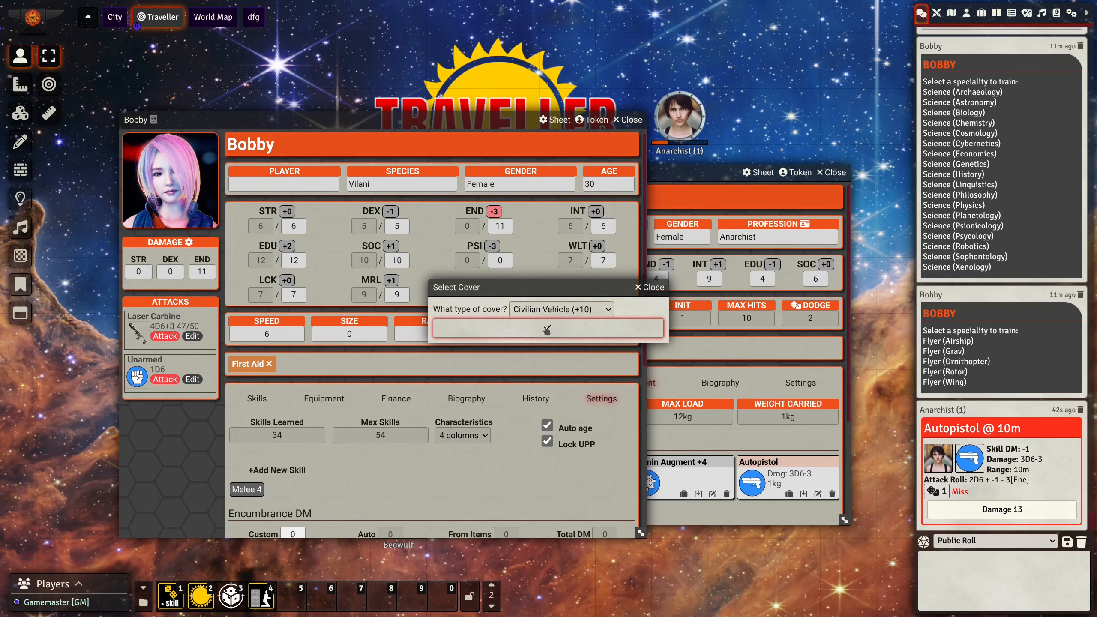
left_click(495, 327)
left_click_drag(1002, 509, 438, 375)
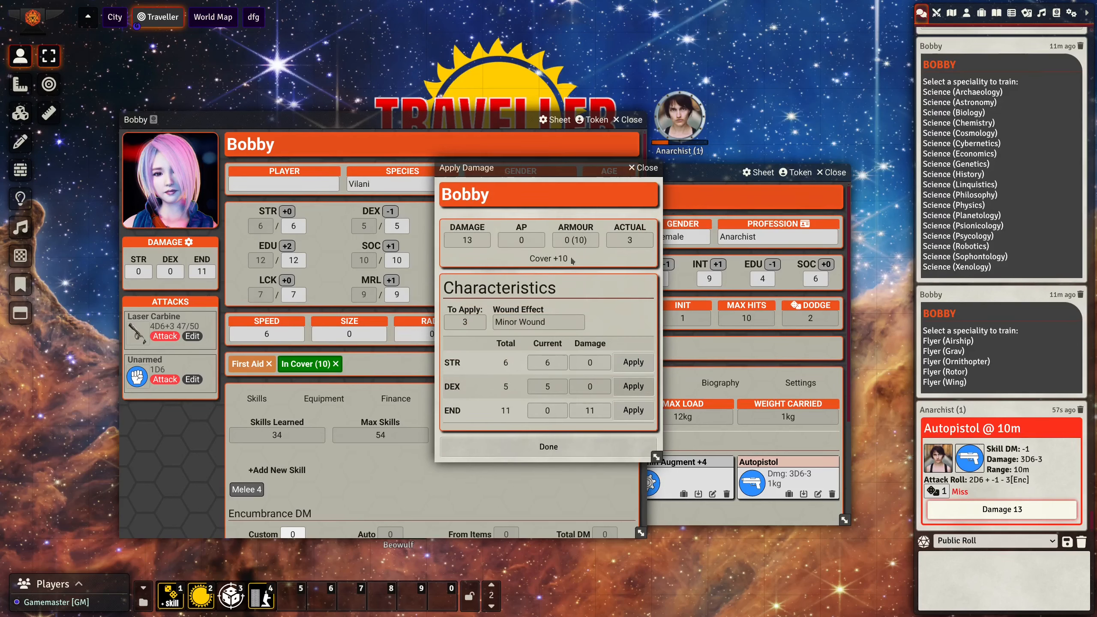
left_click(646, 169)
Step: Put the owned Armour item into use among Bobby's equipment
left_click(324, 398)
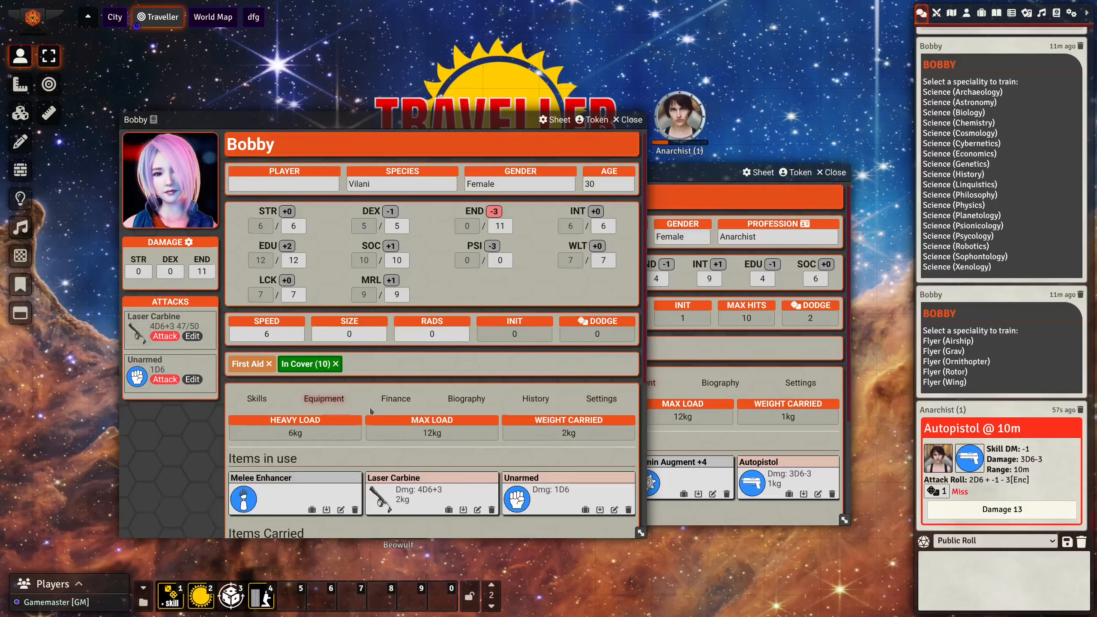
scroll(346, 407, "down", 5)
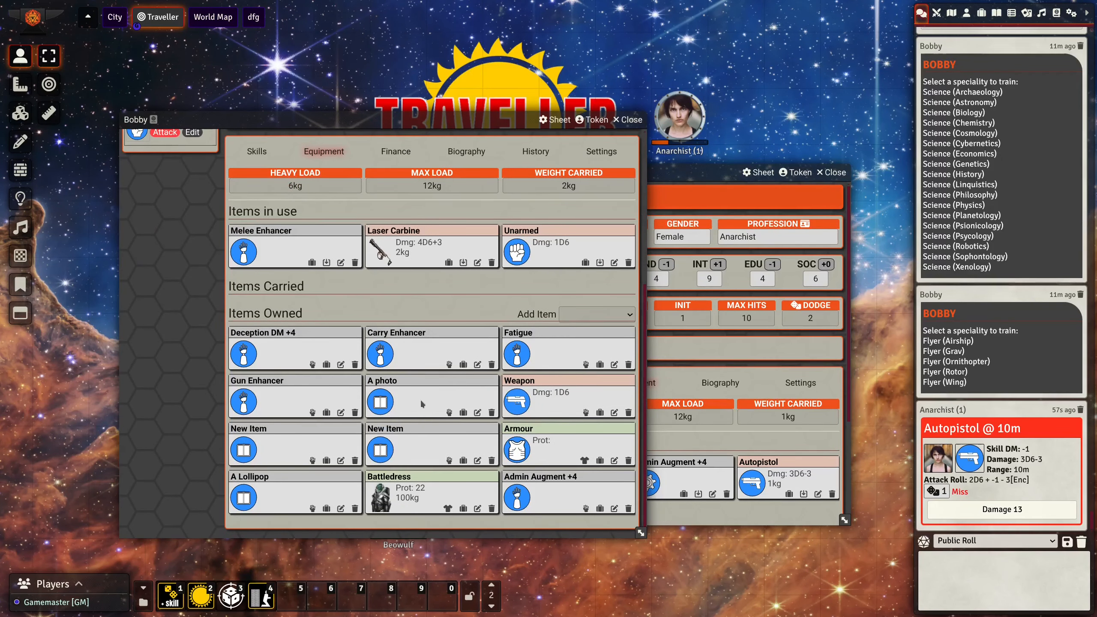
left_click(584, 461)
scroll(484, 413, "up", 5)
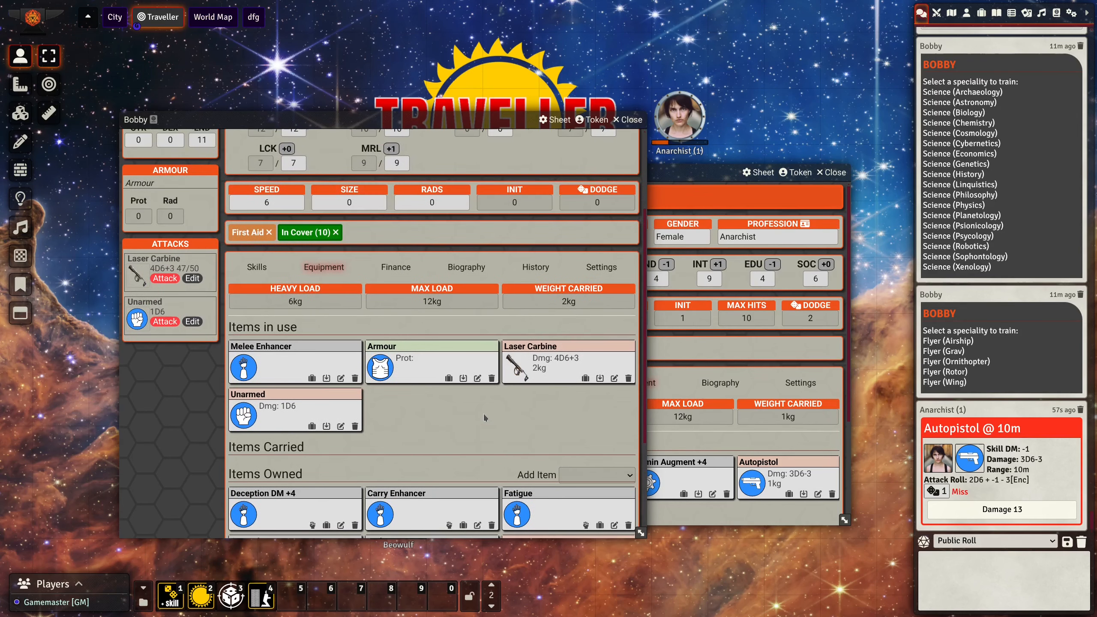
Step: Set the Prot value of Bobby's Armour item to 5, and check the Autopistol damage against Bobby again
scroll(483, 413, "down", 5)
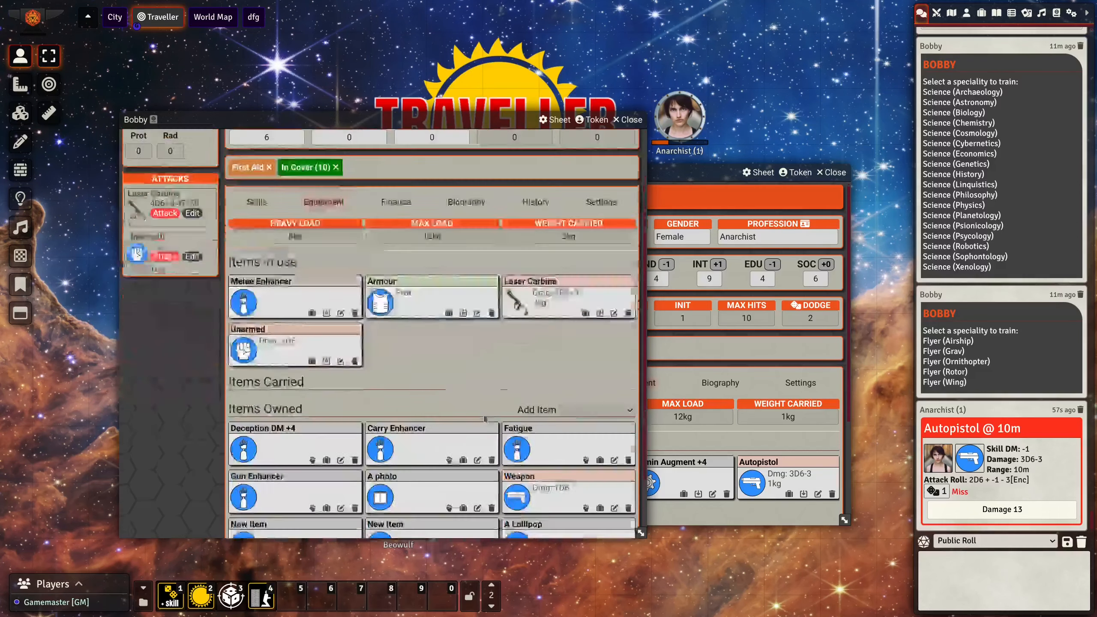
left_click(478, 263)
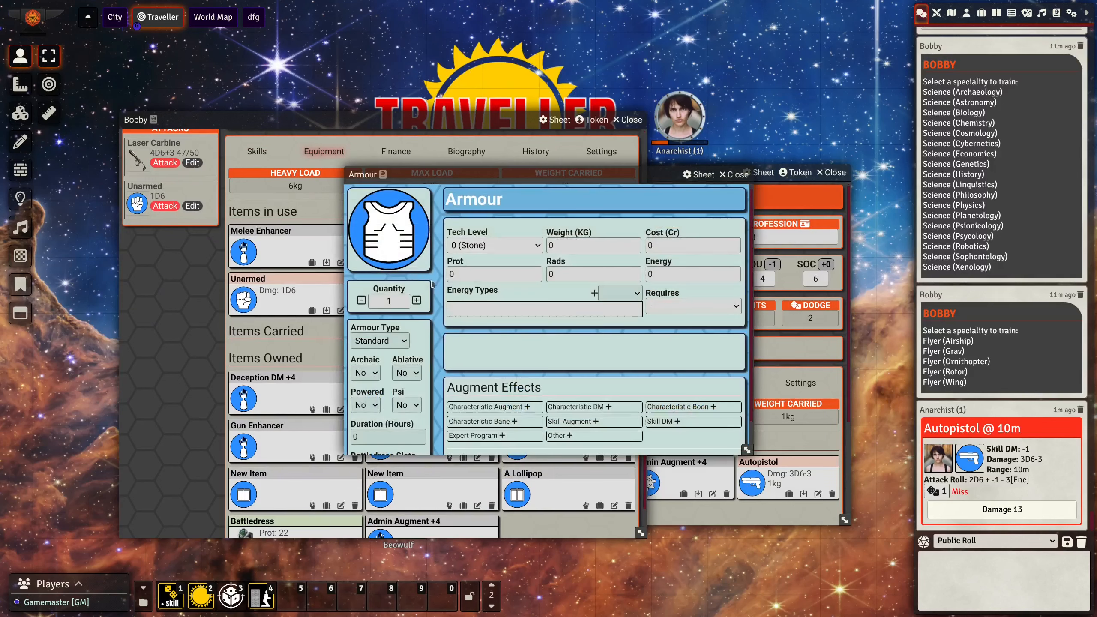
double_click(494, 274)
type("5")
left_click(488, 296)
left_click(735, 174)
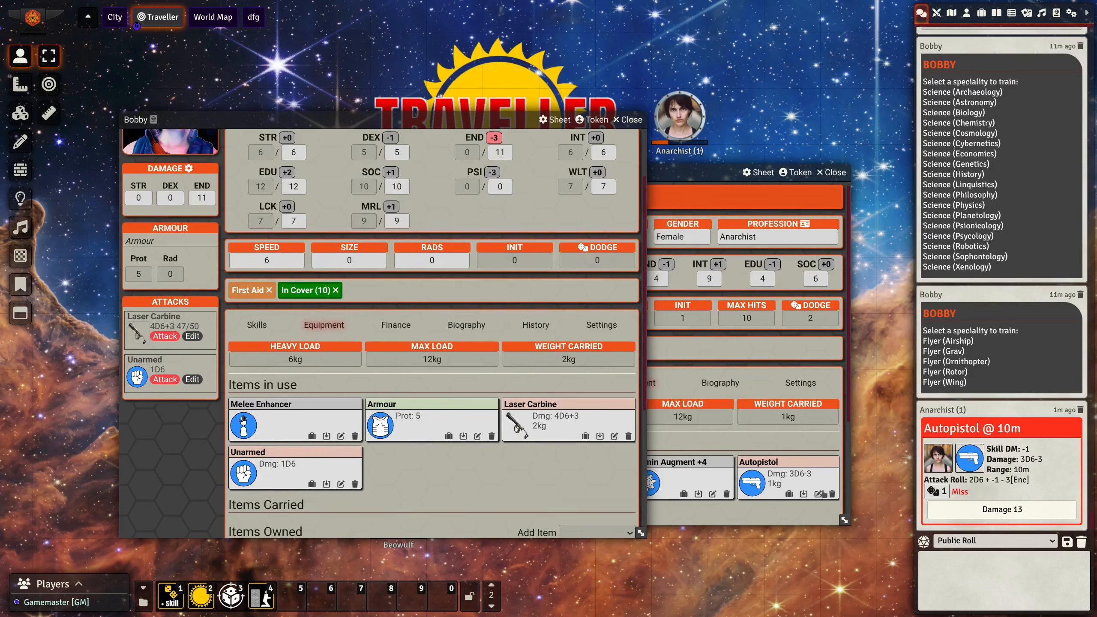
left_click_drag(977, 503, 427, 365)
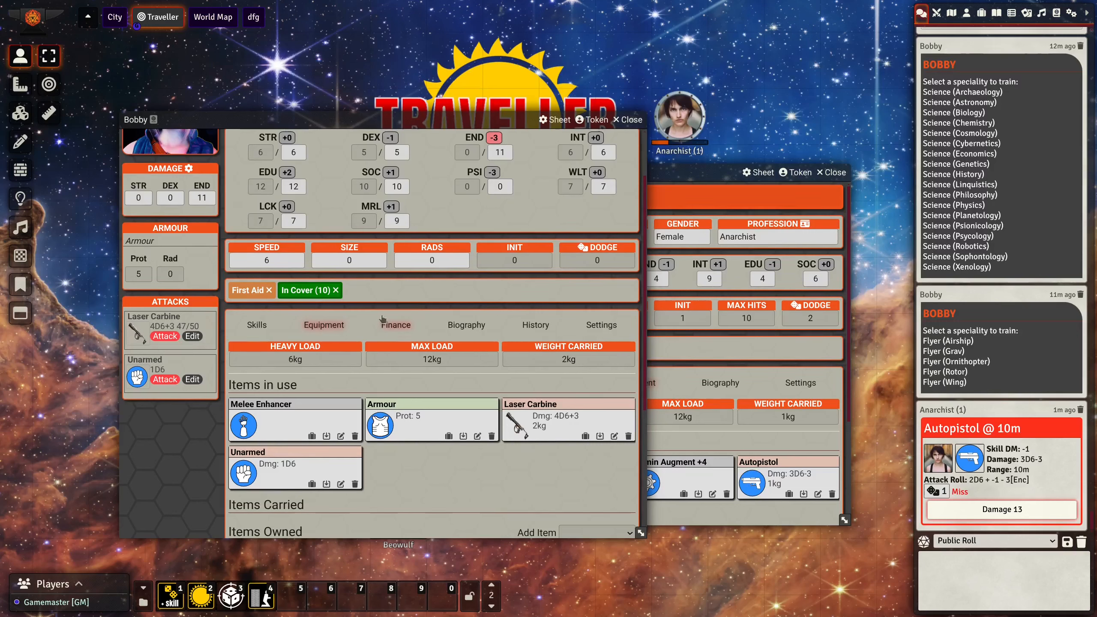
Step: Remove Bobby's In Cover (10) status and use the Cover macro to set Bobby as Prone
left_click(336, 290)
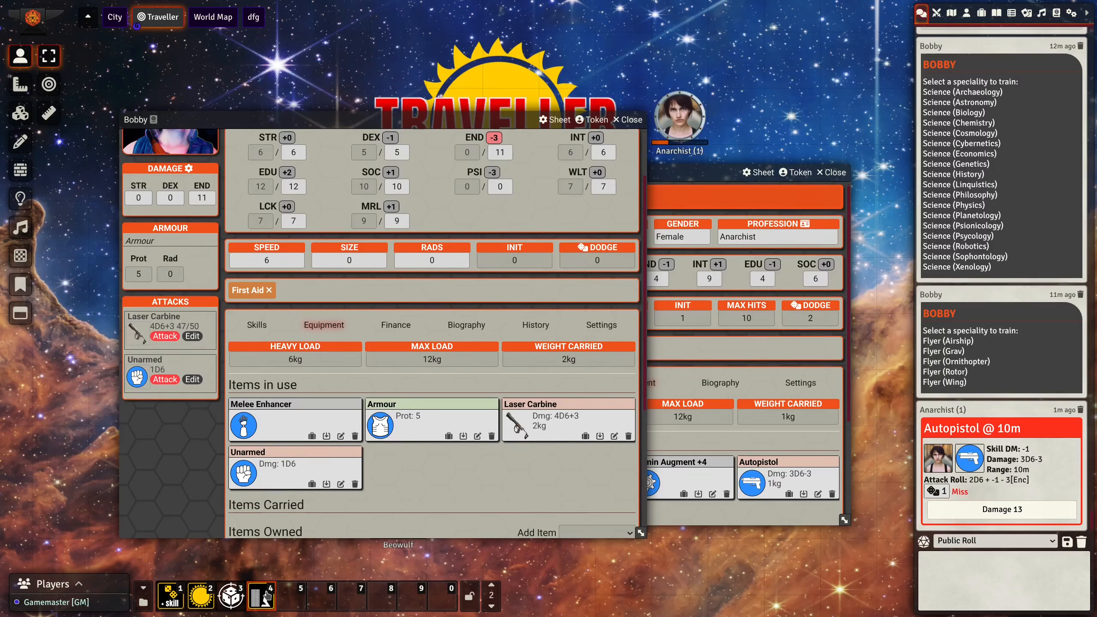
left_click(261, 597)
left_click(542, 309)
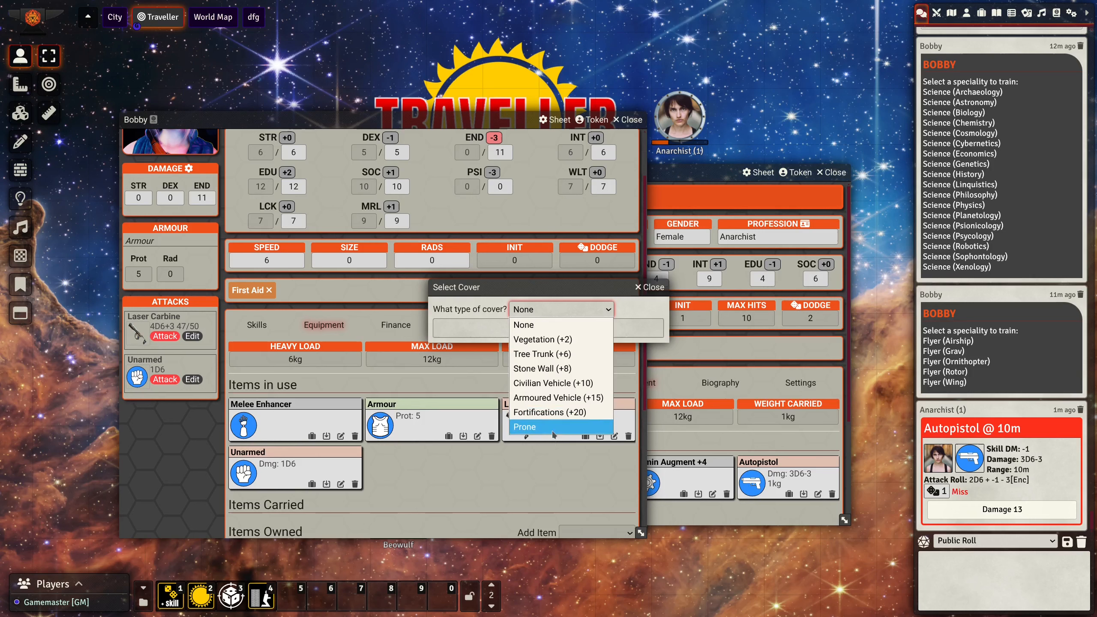
left_click(554, 427)
left_click(540, 331)
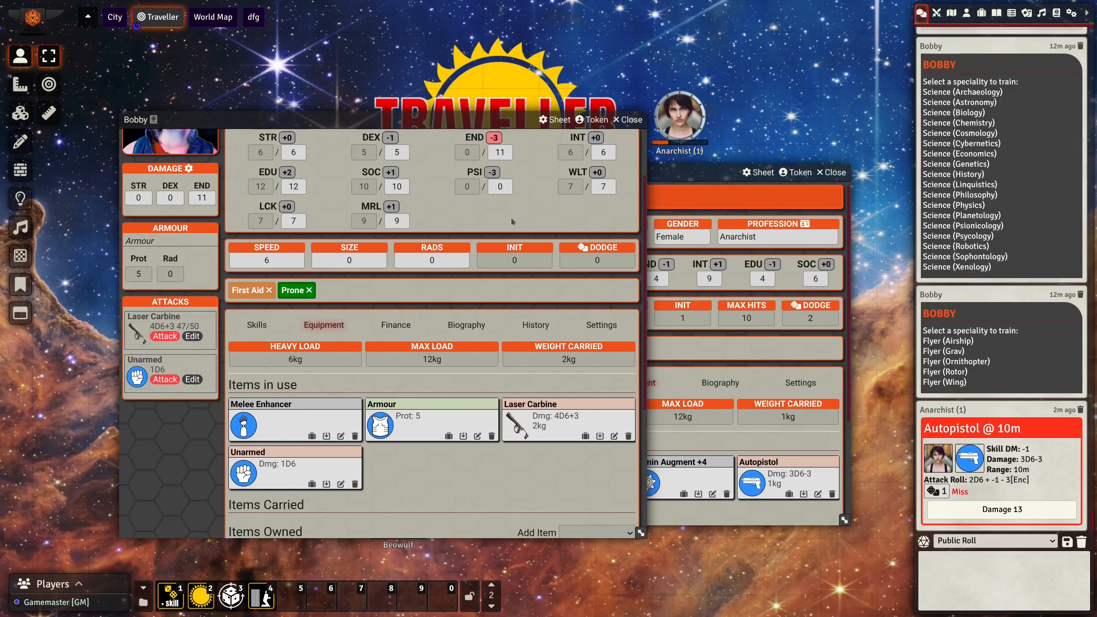
Step: Close both character sheets and open the Trade Goods folder of the MgT2e Base Items compendium
left_click(627, 120)
left_click(830, 175)
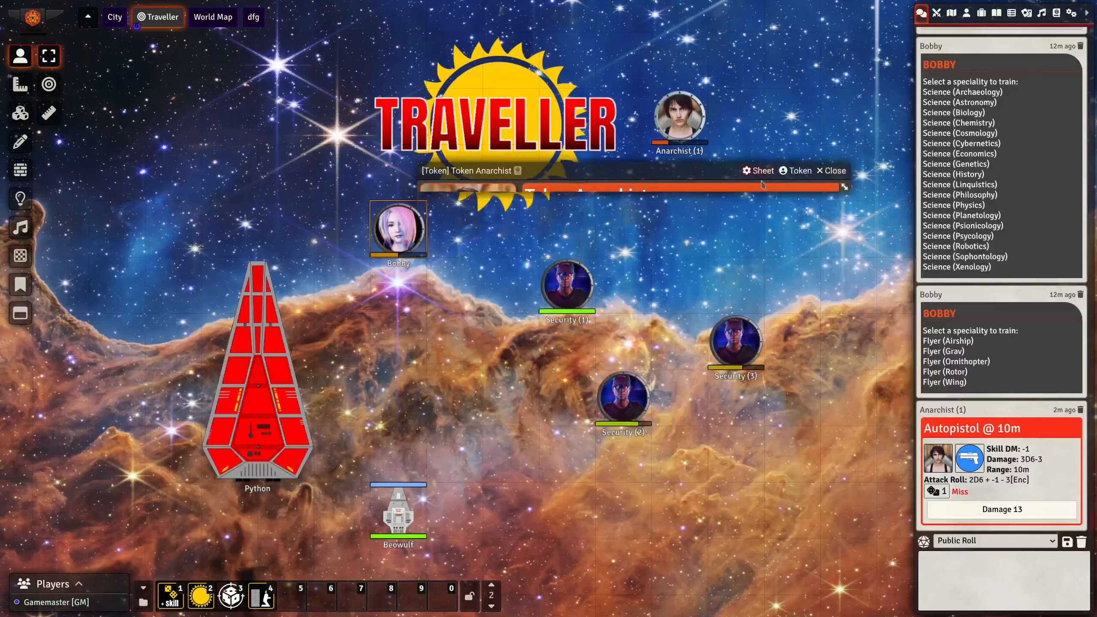
left_click(1054, 15)
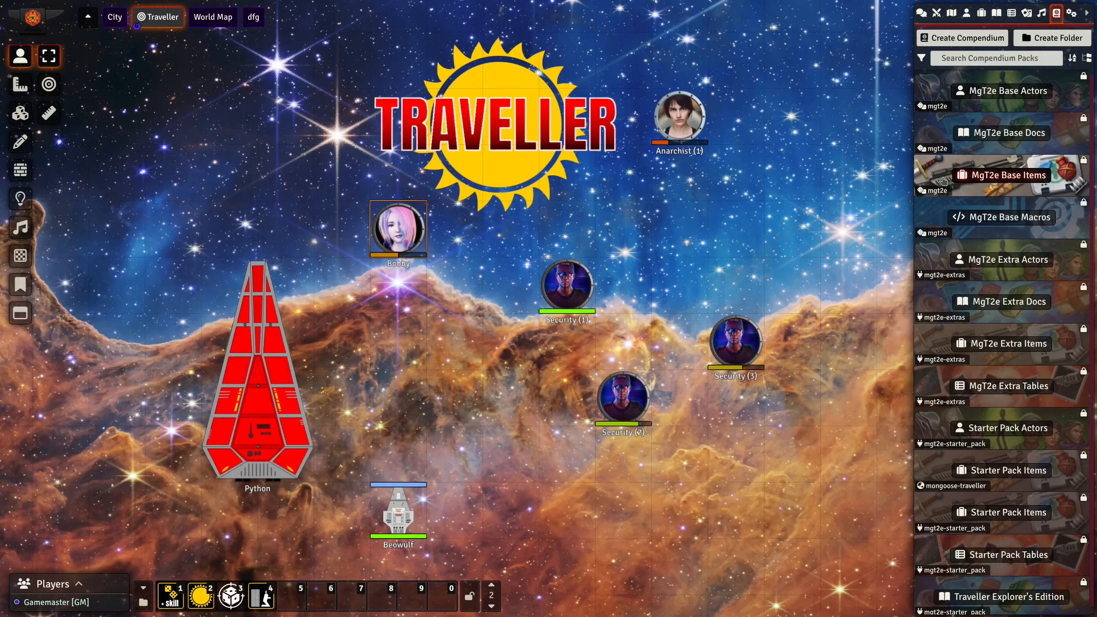
left_click(998, 181)
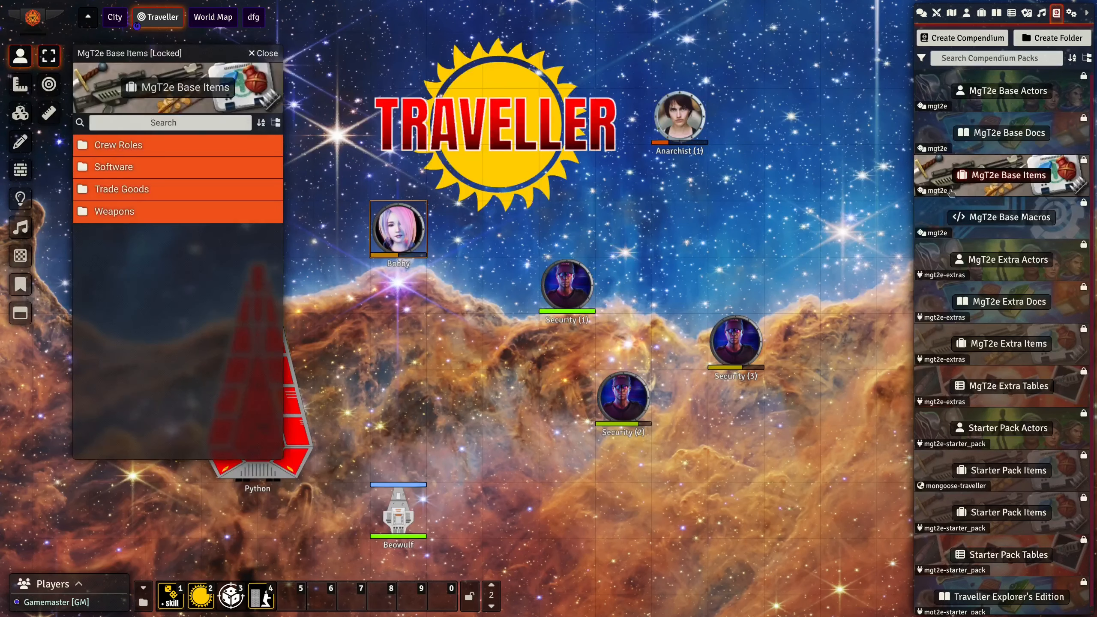
left_click(130, 192)
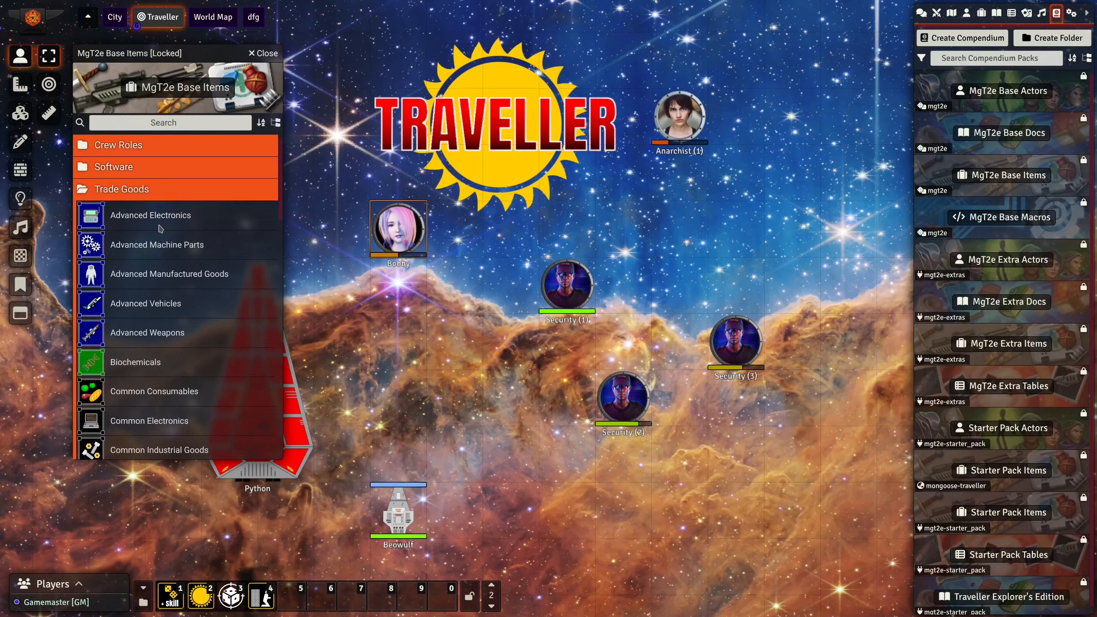